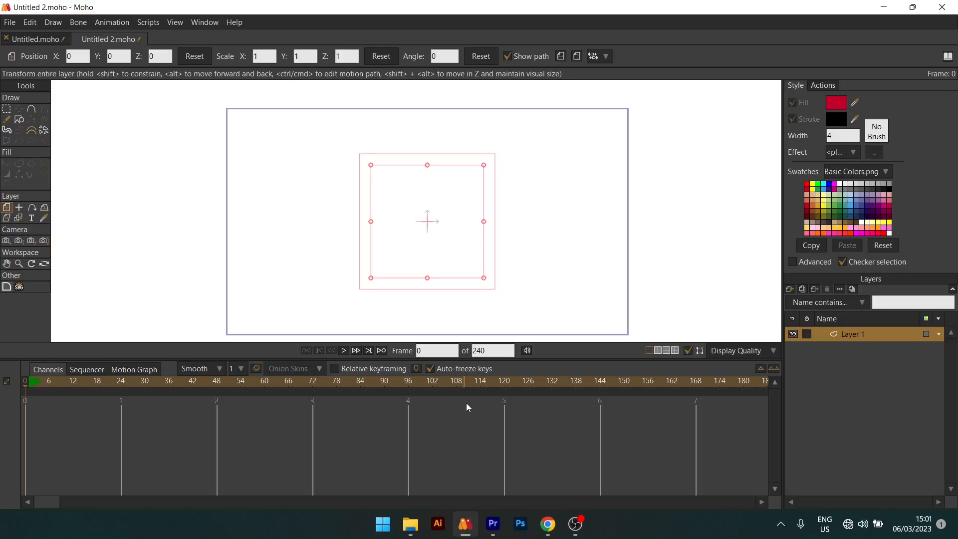
- Import the removebg-preview PNG of the woman in the red dress from the Animation Class folder using General Import
{"action": "left_click", "coordinate": [10, 24]}
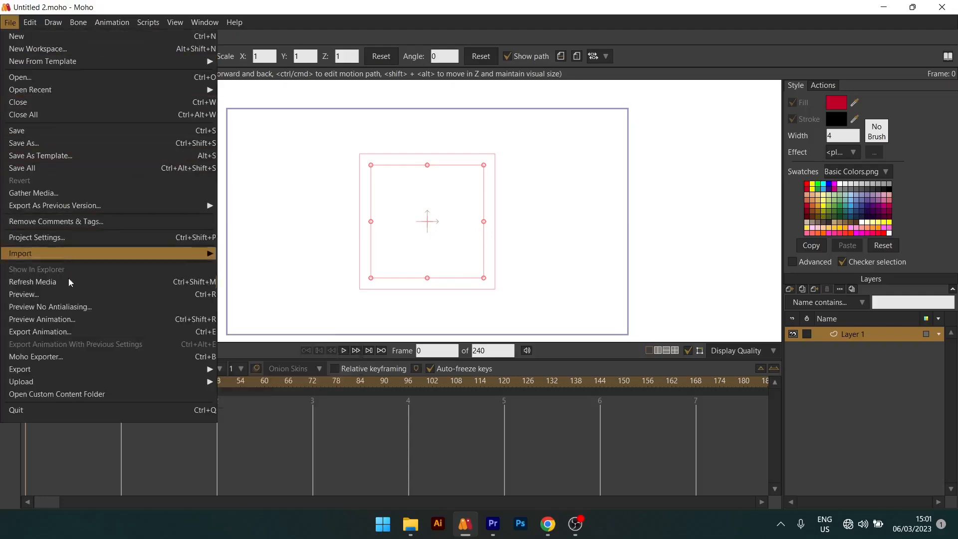
{"action": "mouse_move", "coordinate": [89, 258]}
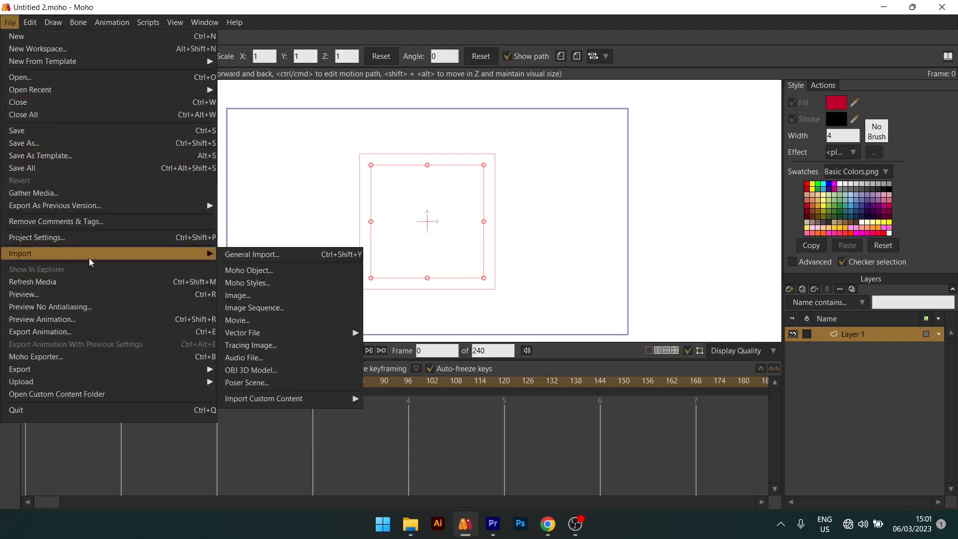
{"action": "left_click", "coordinate": [234, 255]}
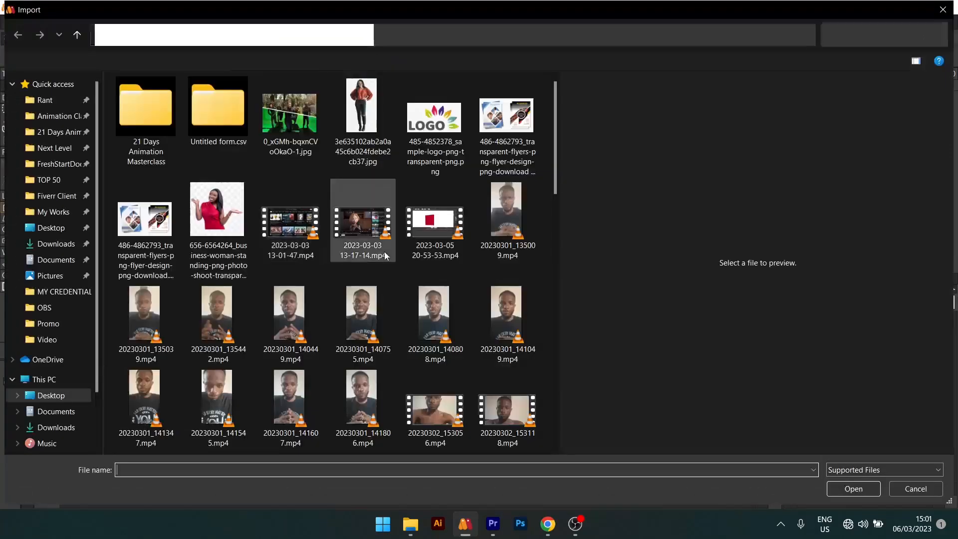
{"action": "scroll", "coordinate": [387, 278], "scroll_direction": "down", "scroll_amount": 8}
{"action": "left_click", "coordinate": [218, 394]}
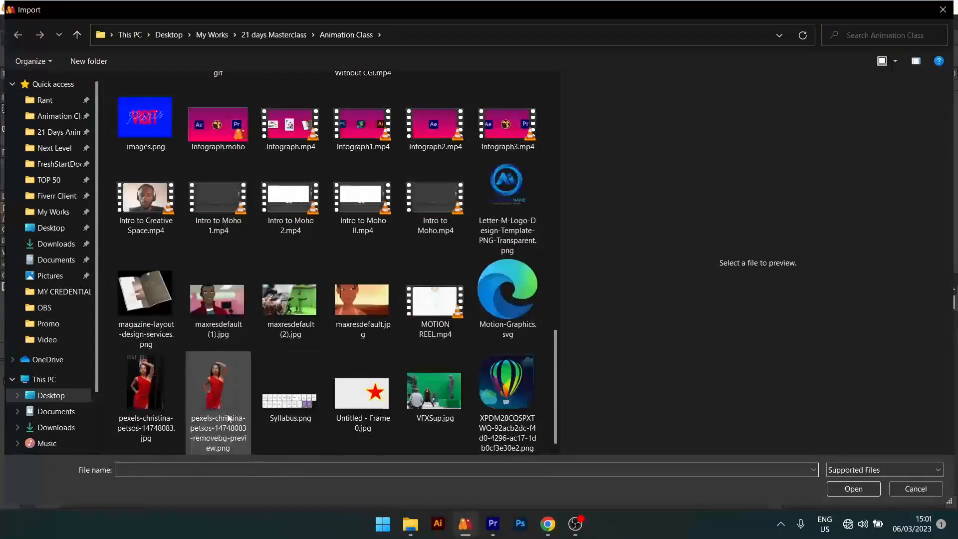
{"action": "left_click", "coordinate": [853, 489]}
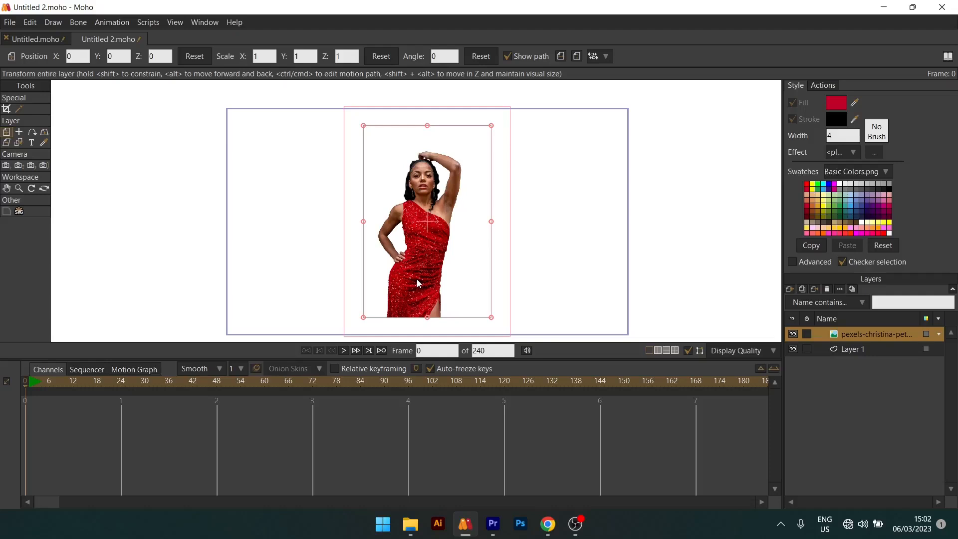
- Check the full name and file extension of the imported red-dress image layer in its layer settings, leaving them unedited
{"action": "double_click", "coordinate": [882, 334]}
{"action": "left_click", "coordinate": [702, 80]}
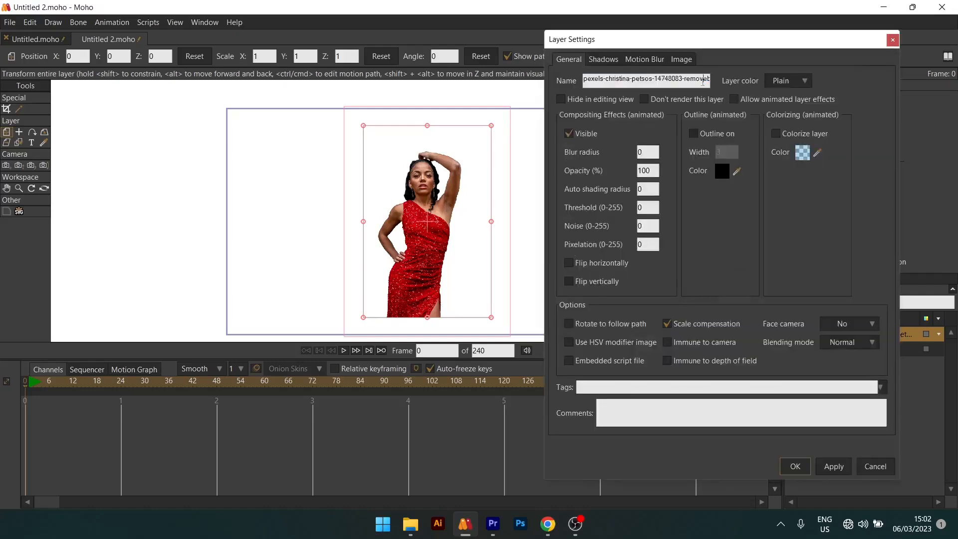
{"action": "key", "text": "Right"}
{"action": "key", "text": "Right"}
{"action": "key", "text": "Right"}
{"action": "key", "text": "Right"}
{"action": "key", "text": "Right"}
{"action": "key", "text": "Right"}
{"action": "key", "text": "Right"}
{"action": "key", "text": "Right"}
{"action": "key", "text": "Right"}
{"action": "key", "text": "Right"}
{"action": "key", "text": "Right"}
{"action": "key", "text": "Right"}
{"action": "key", "text": "Right"}
{"action": "key", "text": "Right"}
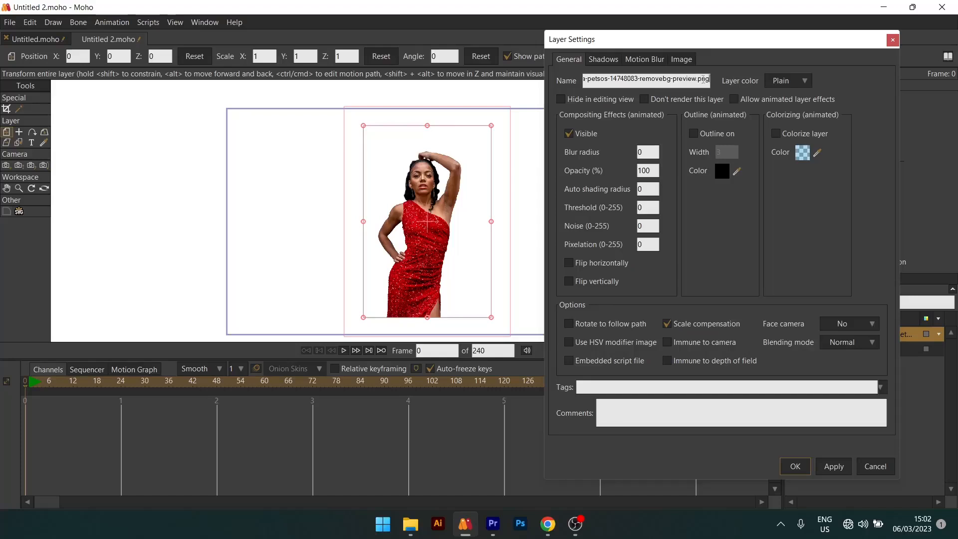
{"action": "left_click", "coordinate": [860, 464]}
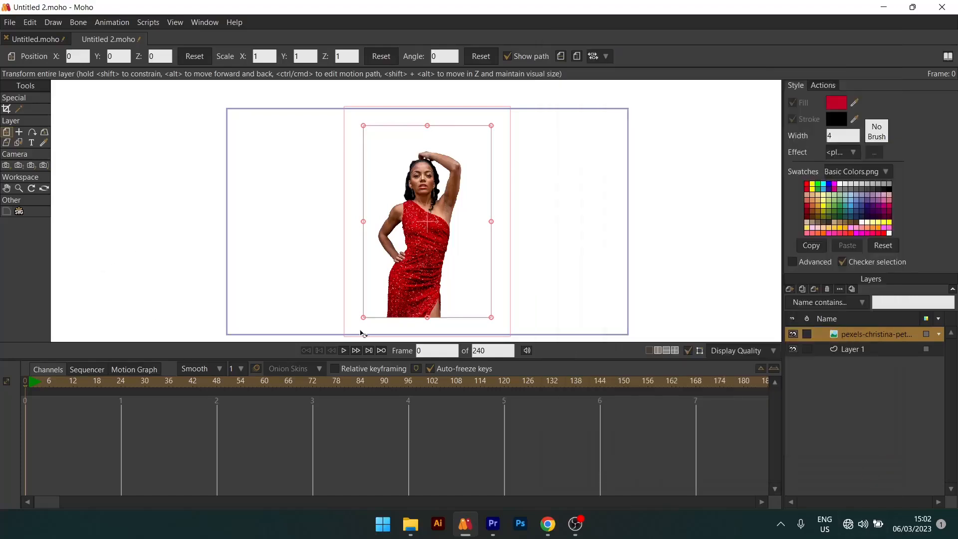
{"action": "left_click_drag", "start_coordinate": [439, 218], "coordinate": [472, 214]}
{"action": "scroll", "coordinate": [465, 218], "scroll_direction": "down", "scroll_amount": 3}
{"action": "scroll", "coordinate": [472, 215], "scroll_direction": "up", "scroll_amount": 5}
{"action": "scroll", "coordinate": [474, 218], "scroll_direction": "down", "scroll_amount": 2}
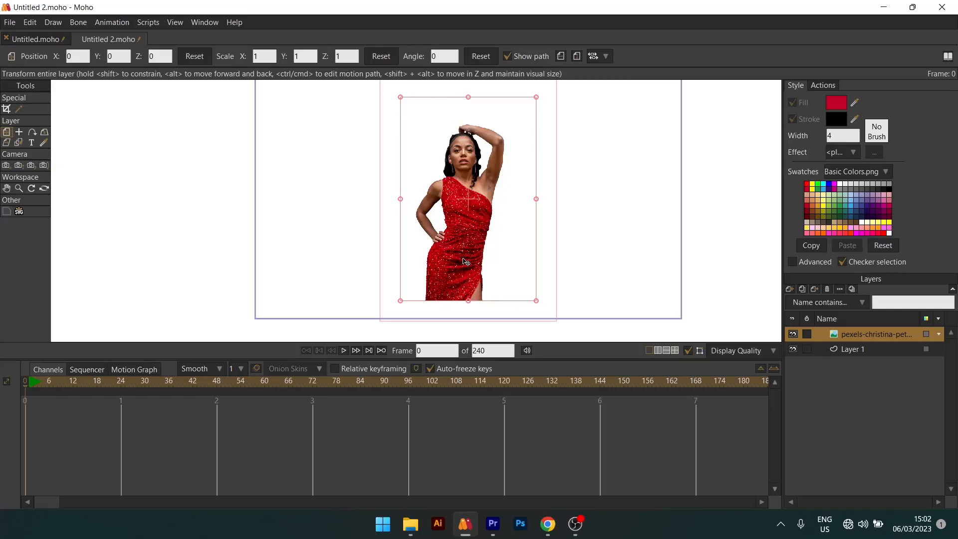
{"action": "scroll", "coordinate": [464, 260], "scroll_direction": "down", "scroll_amount": 2}
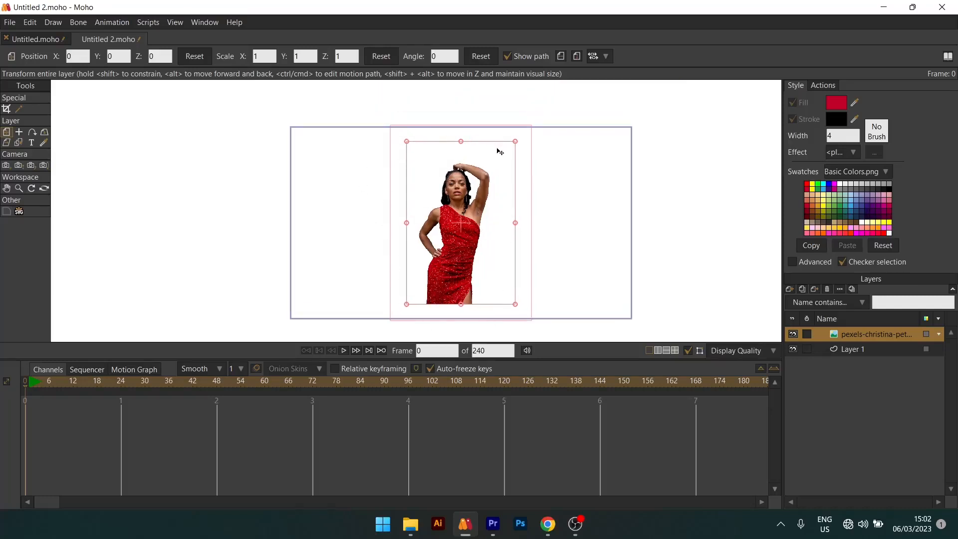
- Import the image 3e635102ab2a0a45c6b024fdebe2cb37.jpg of the standing woman in jeans from the Animation Class folder
{"action": "left_click", "coordinate": [10, 22]}
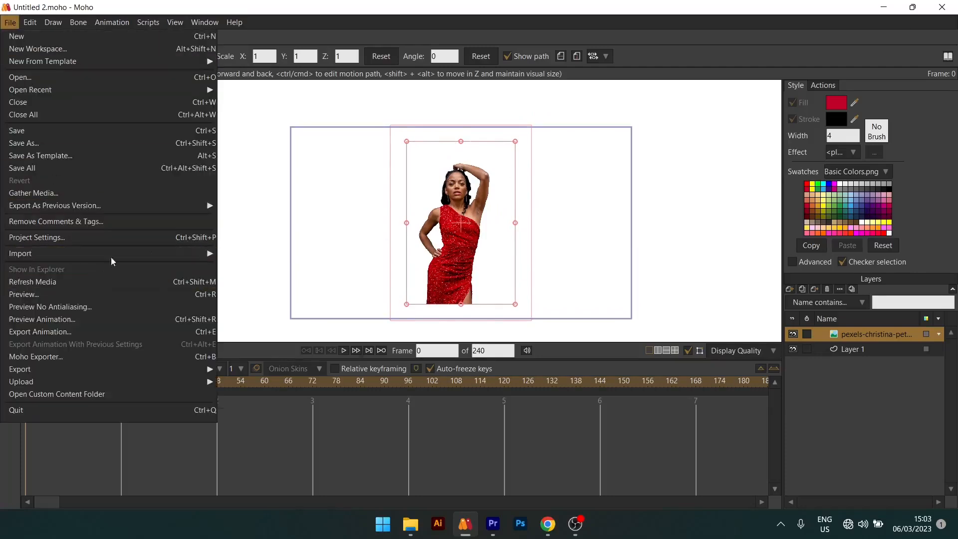
{"action": "mouse_move", "coordinate": [111, 255]}
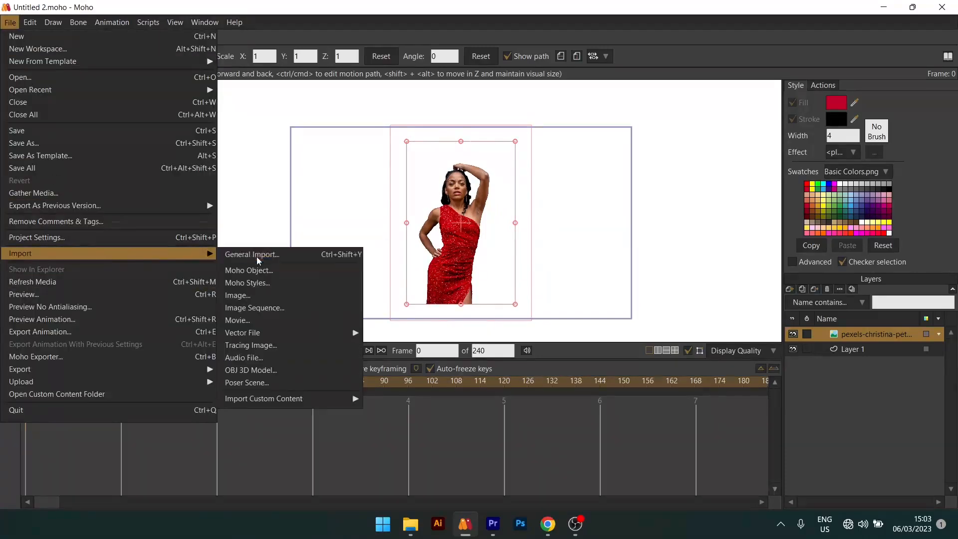
{"action": "left_click", "coordinate": [256, 257]}
{"action": "scroll", "coordinate": [313, 316], "scroll_direction": "down", "scroll_amount": 10}
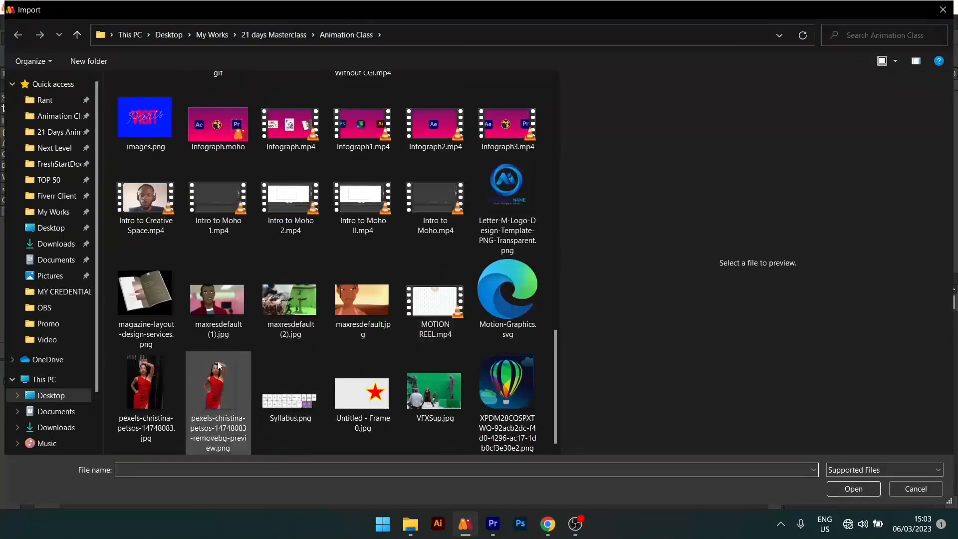
{"action": "scroll", "coordinate": [217, 369], "scroll_direction": "up", "scroll_amount": 10}
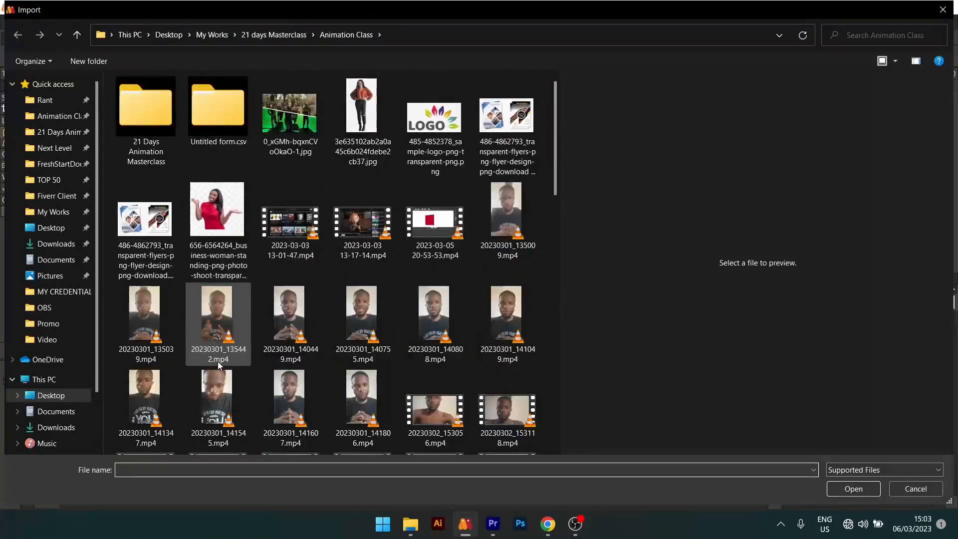
{"action": "left_click", "coordinate": [337, 94]}
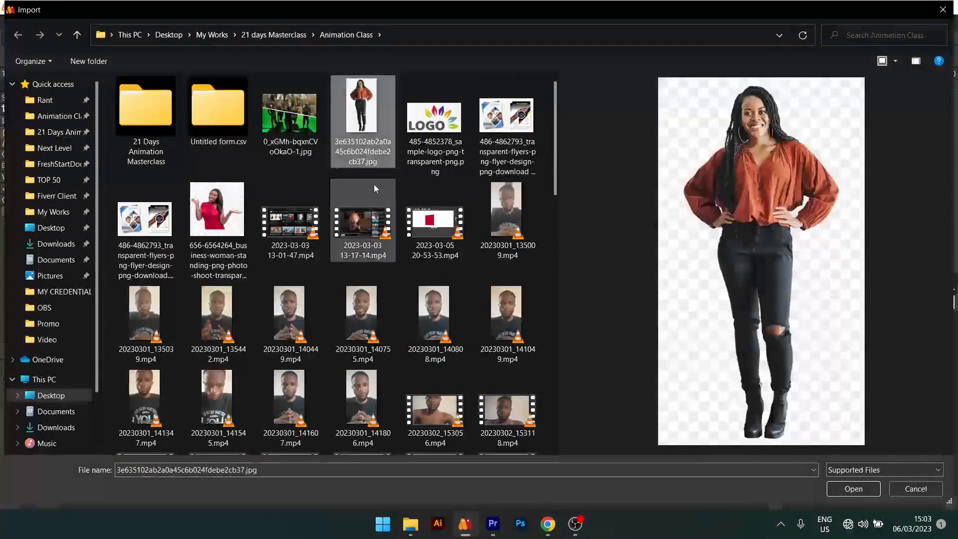
{"action": "left_click", "coordinate": [848, 488]}
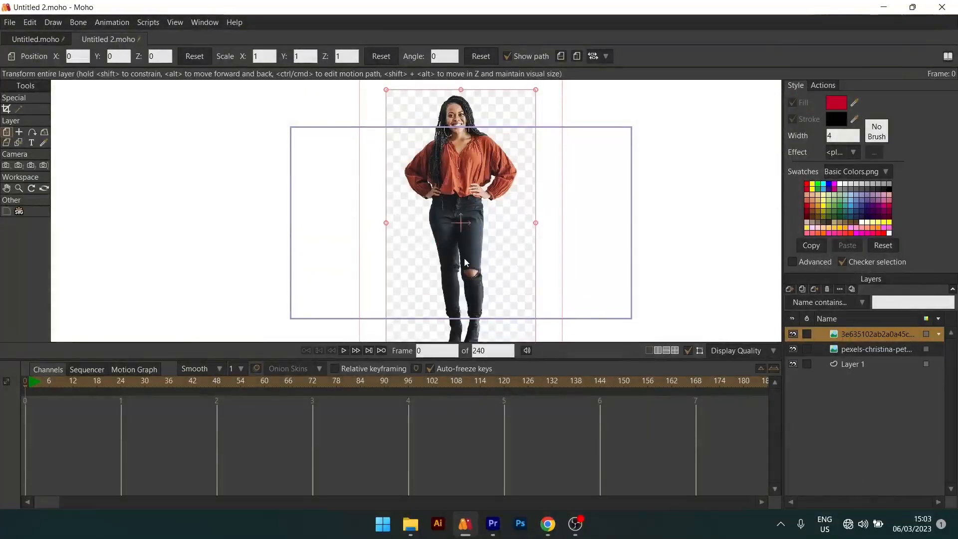
- Scale the standing woman image to about 0.61 and place it beside the red-dress image at about X 1.00, Y -0.12
{"action": "scroll", "coordinate": [472, 255], "scroll_direction": "down", "scroll_amount": 3}
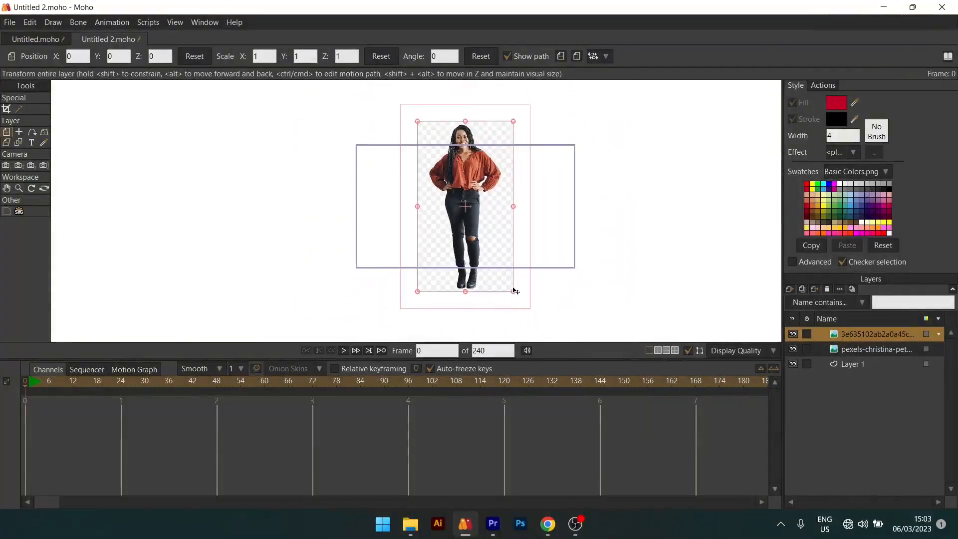
{"action": "left_click_drag", "start_coordinate": [513, 292], "coordinate": [483, 263]}
{"action": "scroll", "coordinate": [475, 206], "scroll_direction": "up", "scroll_amount": 3}
{"action": "left_click_drag", "start_coordinate": [463, 217], "coordinate": [553, 228]}
{"action": "left_click_drag", "start_coordinate": [593, 288], "coordinate": [603, 301]}
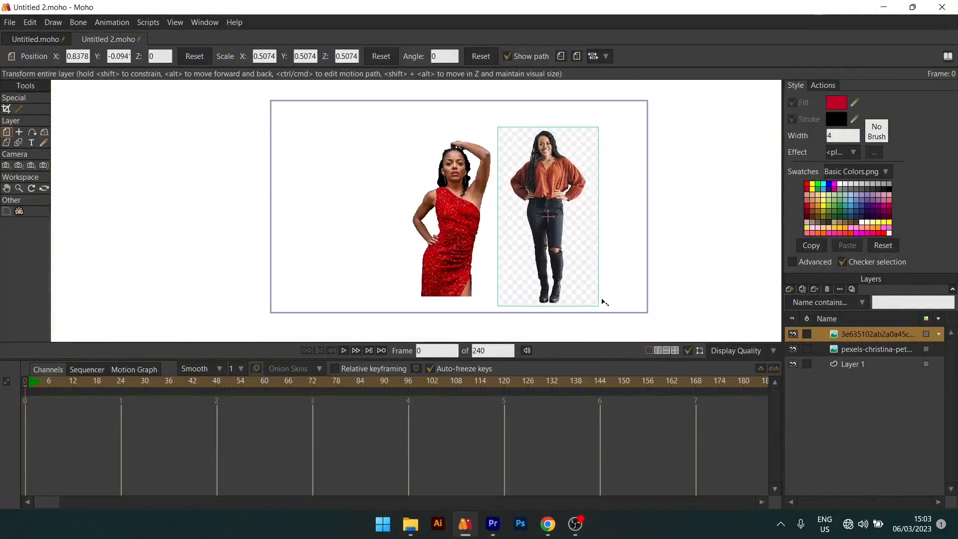
{"action": "left_click_drag", "start_coordinate": [558, 266], "coordinate": [576, 267]}
- Try to mask out the checkered background of the standing woman image with the image masking wand tool
{"action": "scroll", "coordinate": [570, 211], "scroll_direction": "up", "scroll_amount": 3}
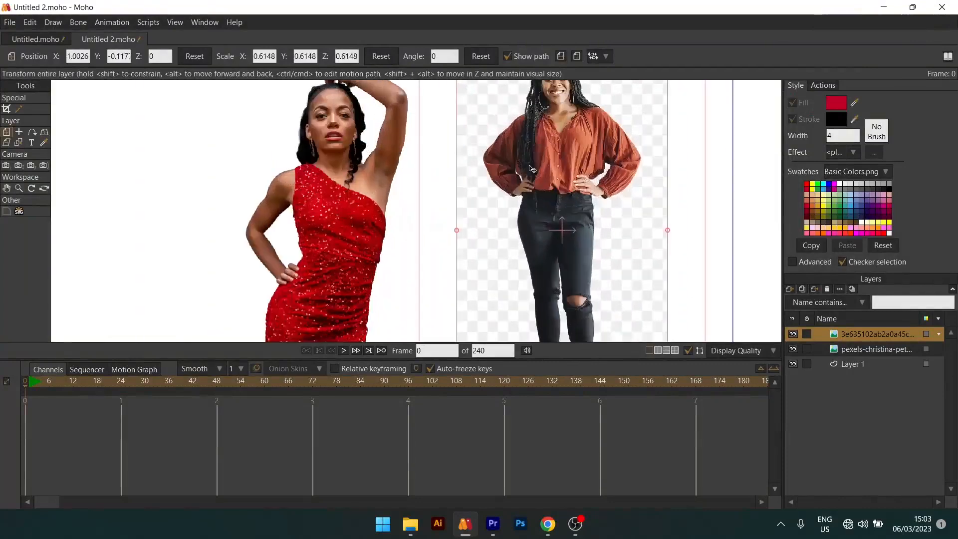
{"action": "scroll", "coordinate": [553, 205], "scroll_direction": "down", "scroll_amount": 1}
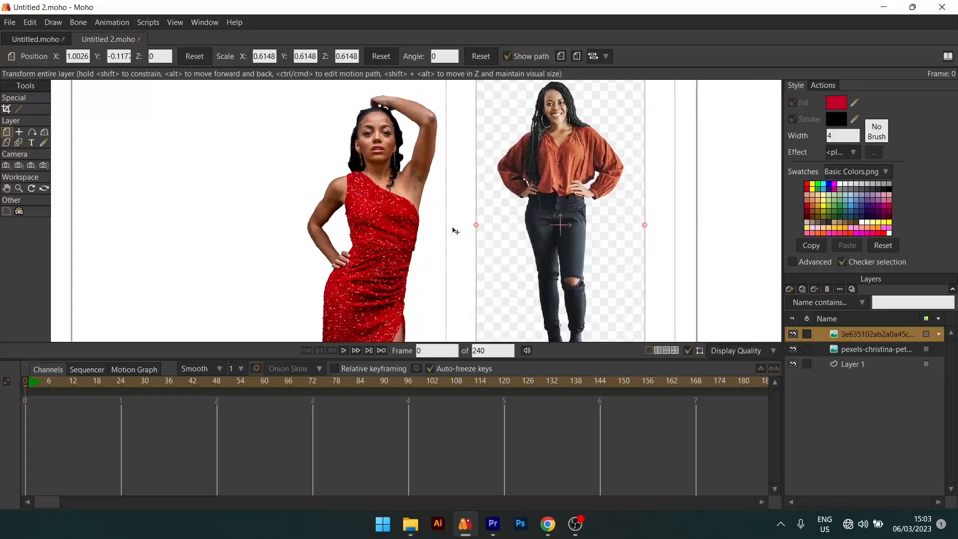
{"action": "scroll", "coordinate": [547, 180], "scroll_direction": "down", "scroll_amount": 1}
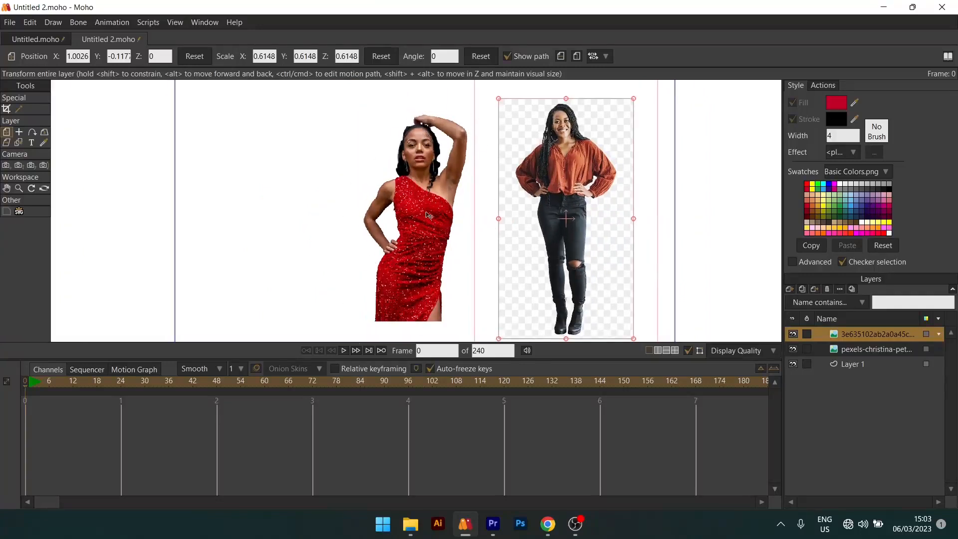
{"action": "scroll", "coordinate": [570, 192], "scroll_direction": "down", "scroll_amount": 1}
{"action": "left_click_drag", "start_coordinate": [532, 177], "coordinate": [445, 174]}
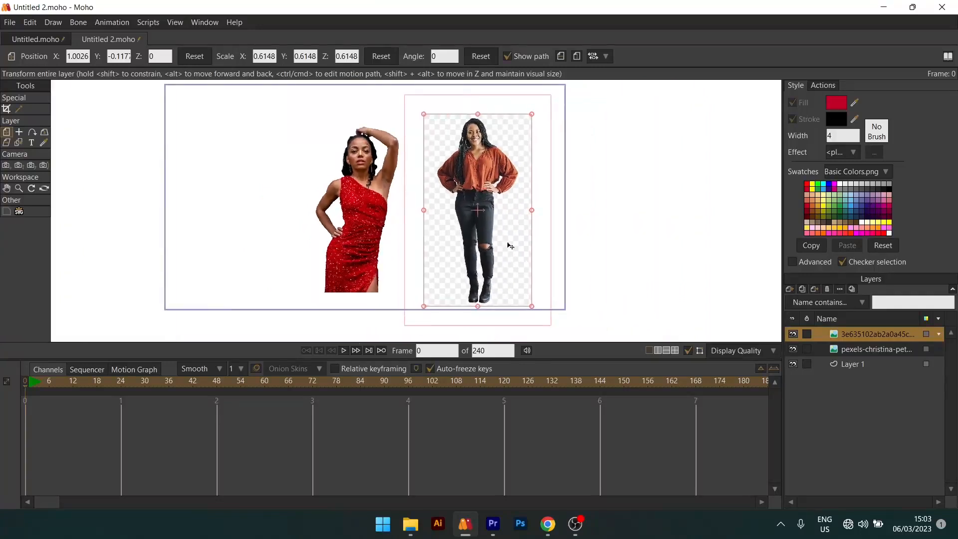
{"action": "scroll", "coordinate": [479, 258], "scroll_direction": "up", "scroll_amount": 1}
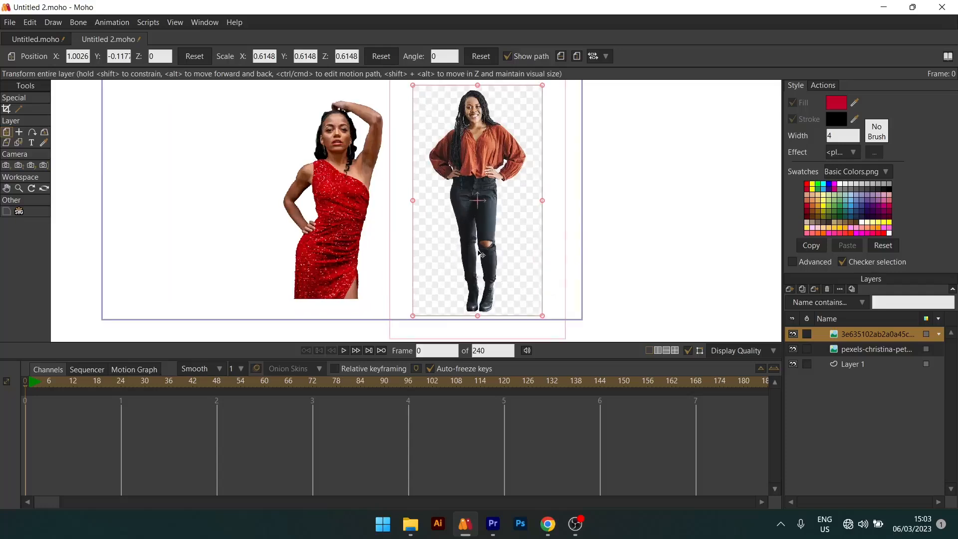
{"action": "left_click", "coordinate": [19, 109]}
{"action": "scroll", "coordinate": [438, 189], "scroll_direction": "up", "scroll_amount": 3}
{"action": "scroll", "coordinate": [438, 189], "scroll_direction": "down", "scroll_amount": 1}
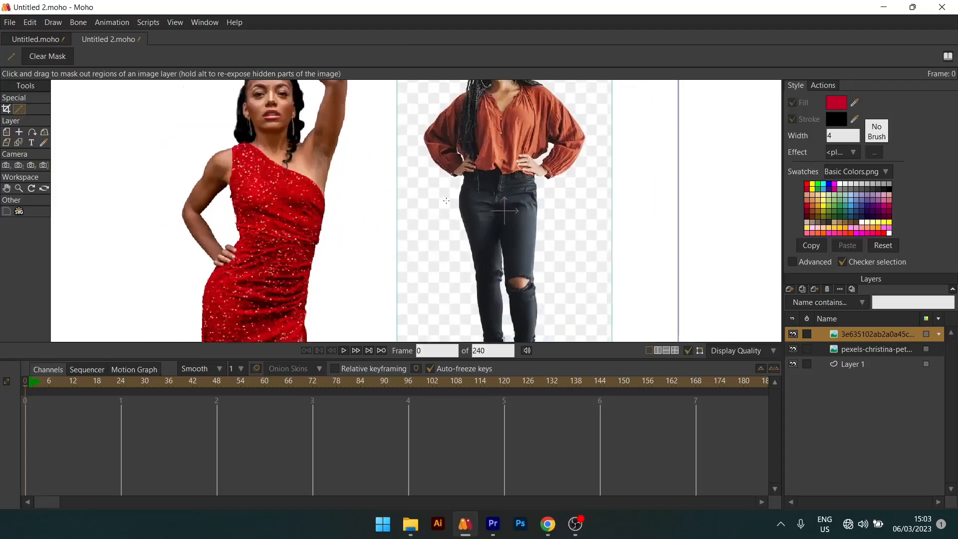
{"action": "scroll", "coordinate": [441, 203], "scroll_direction": "down", "scroll_amount": 5}
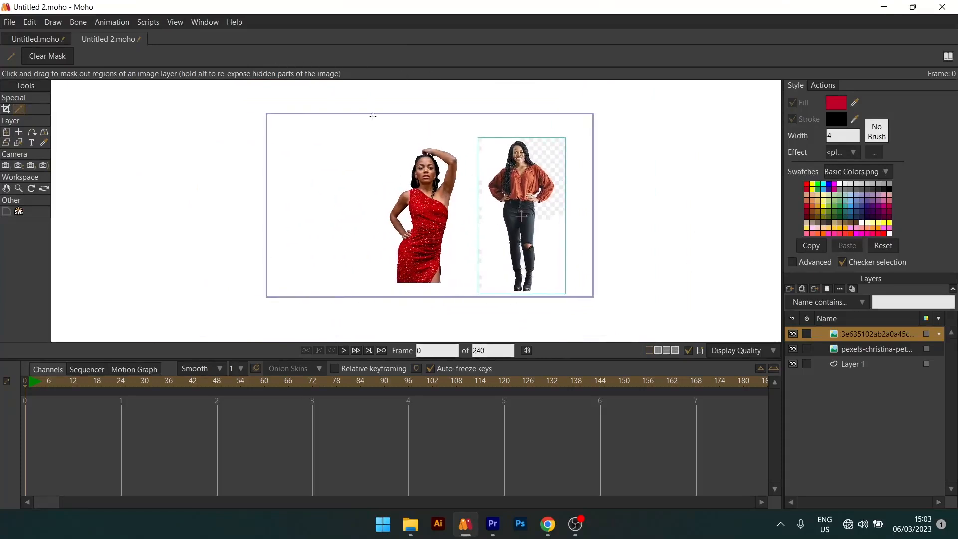
{"action": "scroll", "coordinate": [373, 115], "scroll_direction": "down", "scroll_amount": 2}
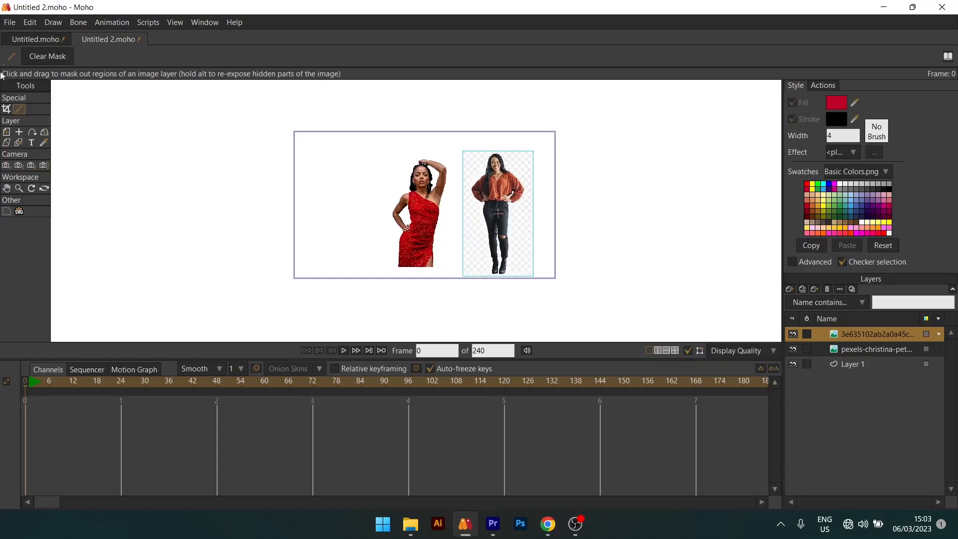
- In the preferences, set the editor background colour to black (000000) and lower the interface brightness
{"action": "left_click", "coordinate": [28, 22]}
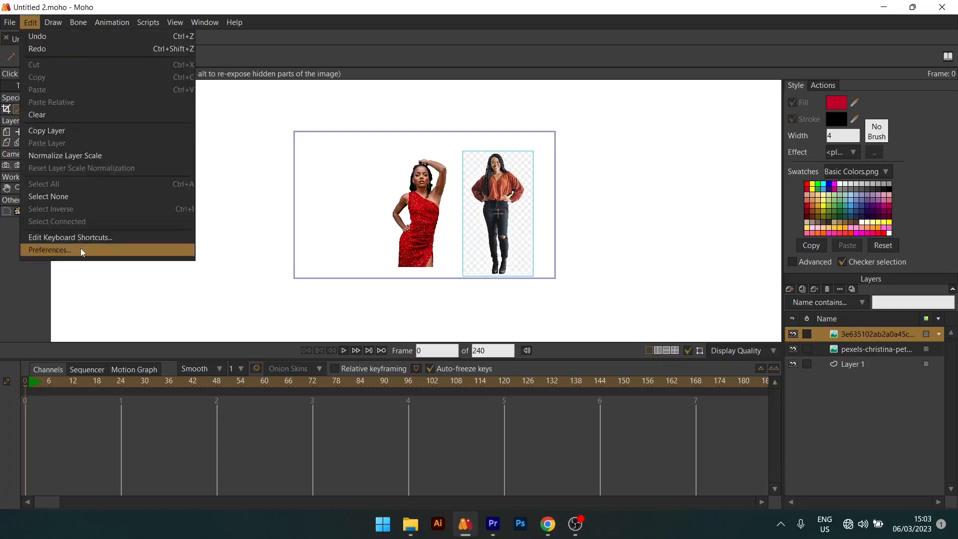
{"action": "left_click", "coordinate": [80, 249]}
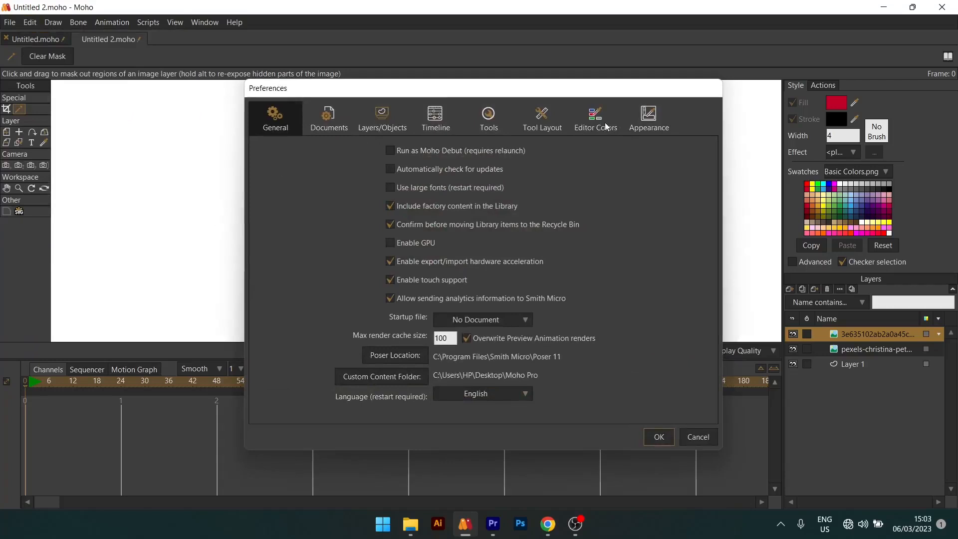
{"action": "left_click", "coordinate": [605, 123]}
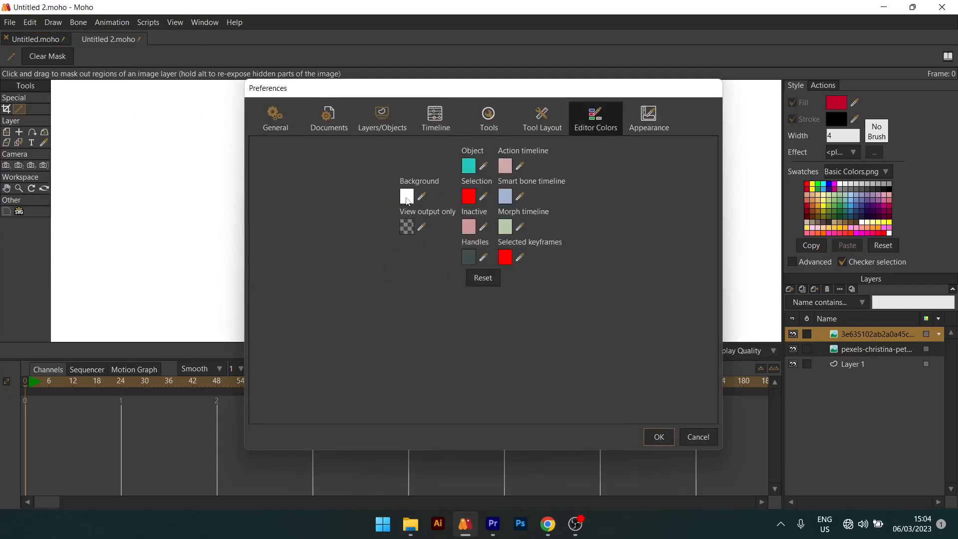
{"action": "left_click", "coordinate": [406, 196]}
{"action": "type", "text": "000000"}
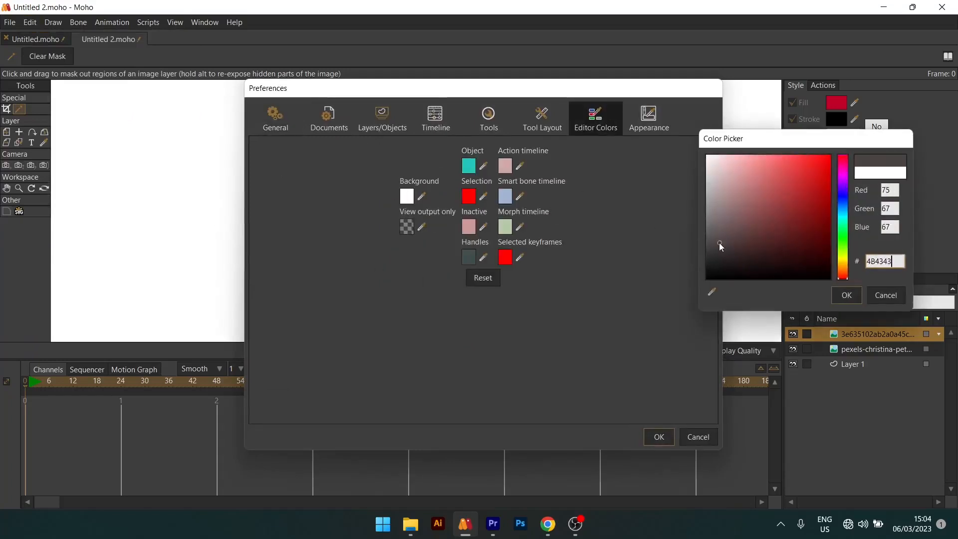
{"action": "left_click", "coordinate": [854, 298]}
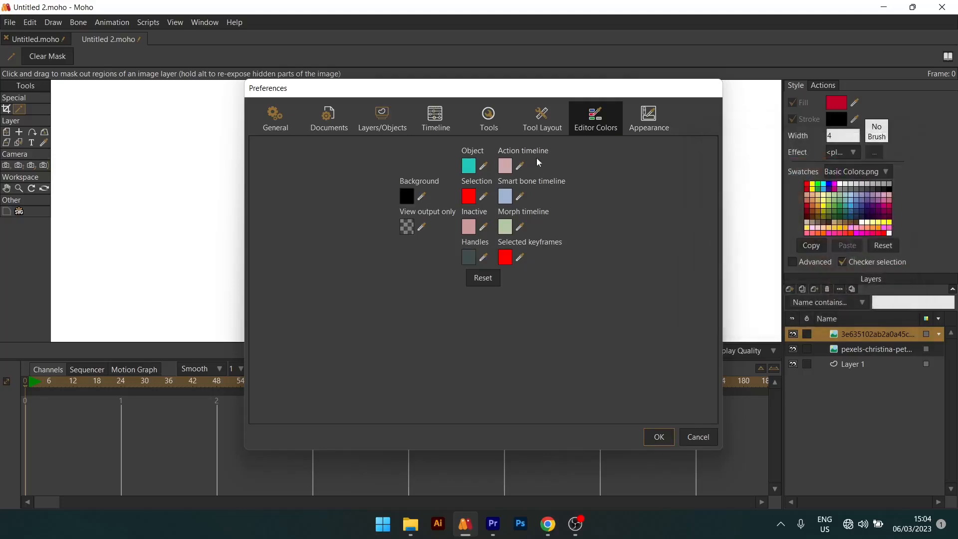
{"action": "left_click", "coordinate": [661, 125]}
{"action": "left_click_drag", "start_coordinate": [370, 169], "coordinate": [350, 171]}
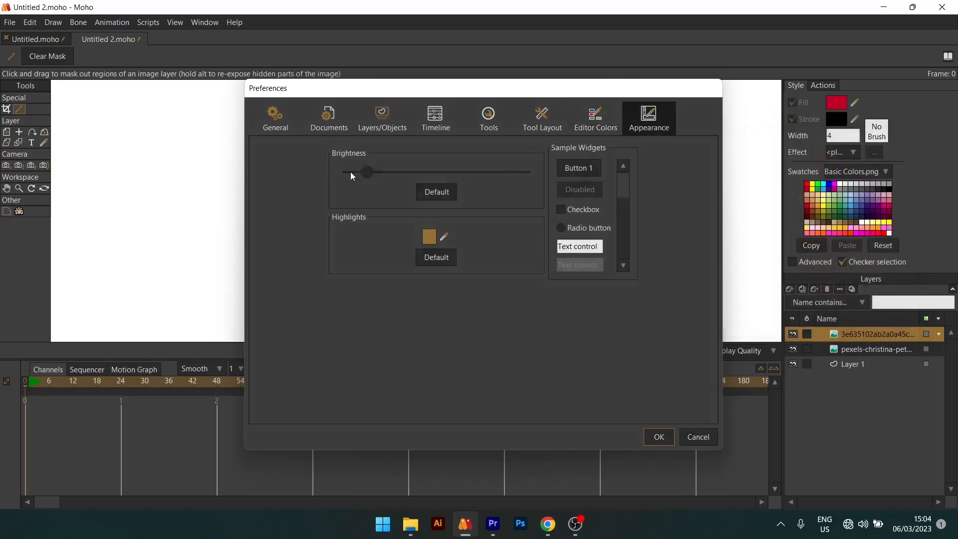
- Sample the dark grey of the interface as the editor background colour and apply the preferences
{"action": "left_click", "coordinate": [595, 117]}
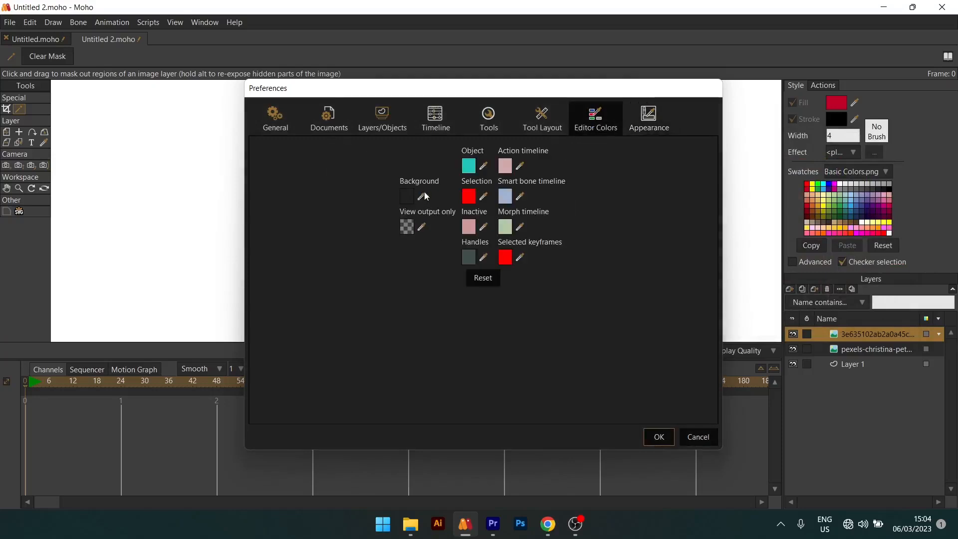
{"action": "left_click", "coordinate": [422, 196]}
{"action": "left_click_drag", "start_coordinate": [326, 246], "coordinate": [311, 169]}
{"action": "left_click", "coordinate": [659, 437]}
{"action": "scroll", "coordinate": [481, 202], "scroll_direction": "up", "scroll_amount": 4}
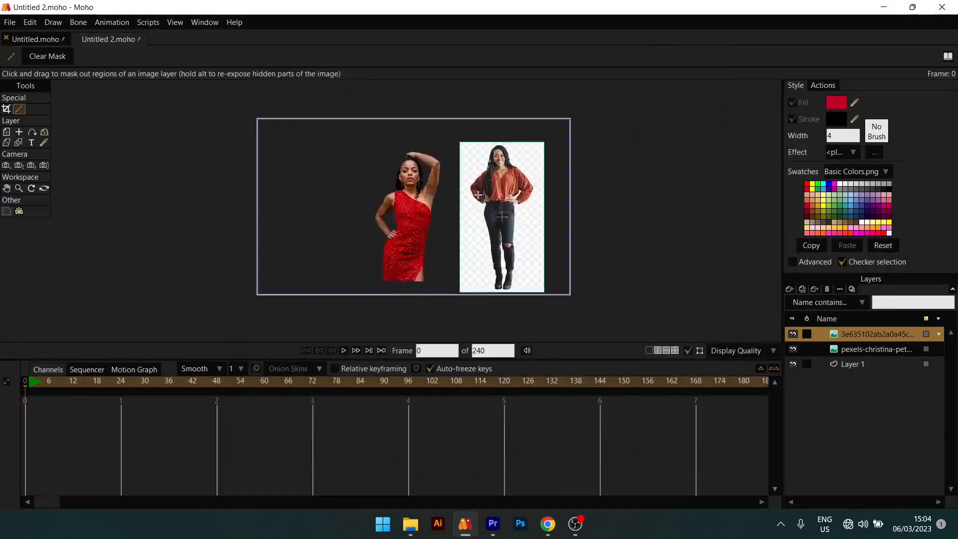
- Mask out most of the checkered background around the standing woman with the image masking wand
{"action": "scroll", "coordinate": [495, 171], "scroll_direction": "down", "scroll_amount": 3}
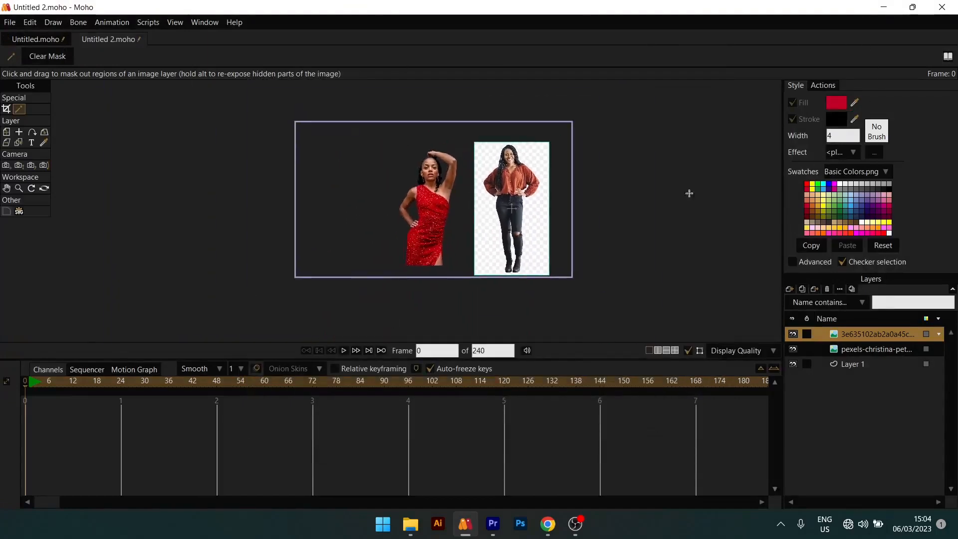
{"action": "scroll", "coordinate": [525, 171], "scroll_direction": "up", "scroll_amount": 3}
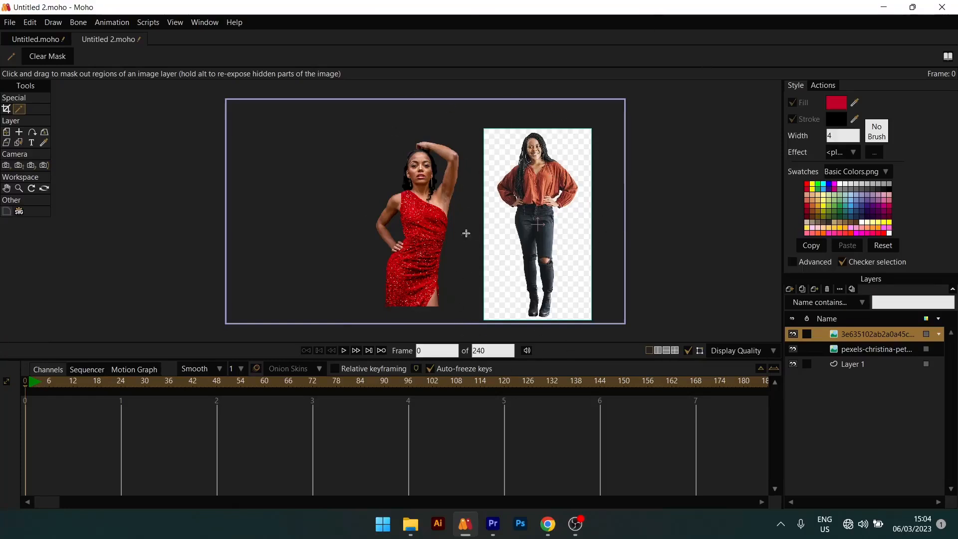
{"action": "scroll", "coordinate": [434, 186], "scroll_direction": "down", "scroll_amount": 2}
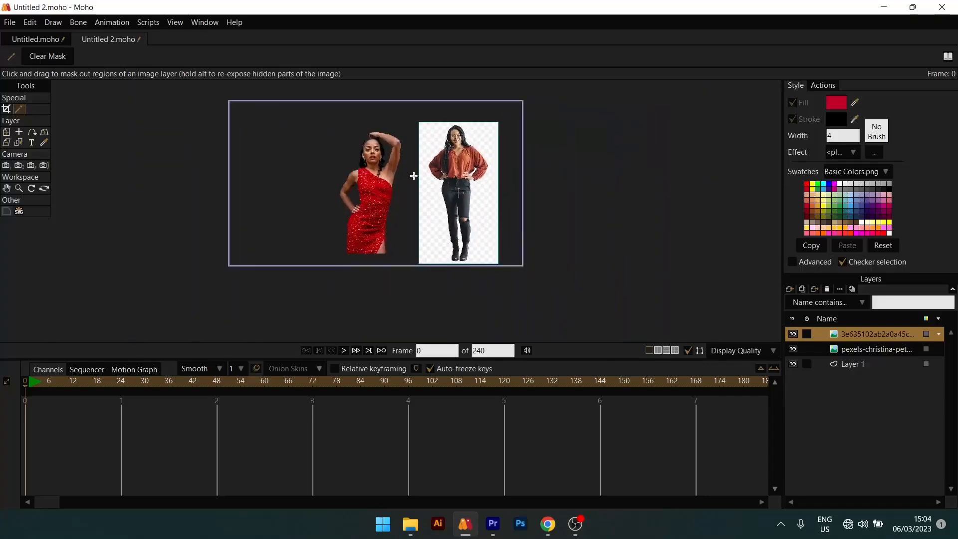
{"action": "scroll", "coordinate": [494, 137], "scroll_direction": "up", "scroll_amount": 3}
{"action": "scroll", "coordinate": [440, 219], "scroll_direction": "down", "scroll_amount": 2}
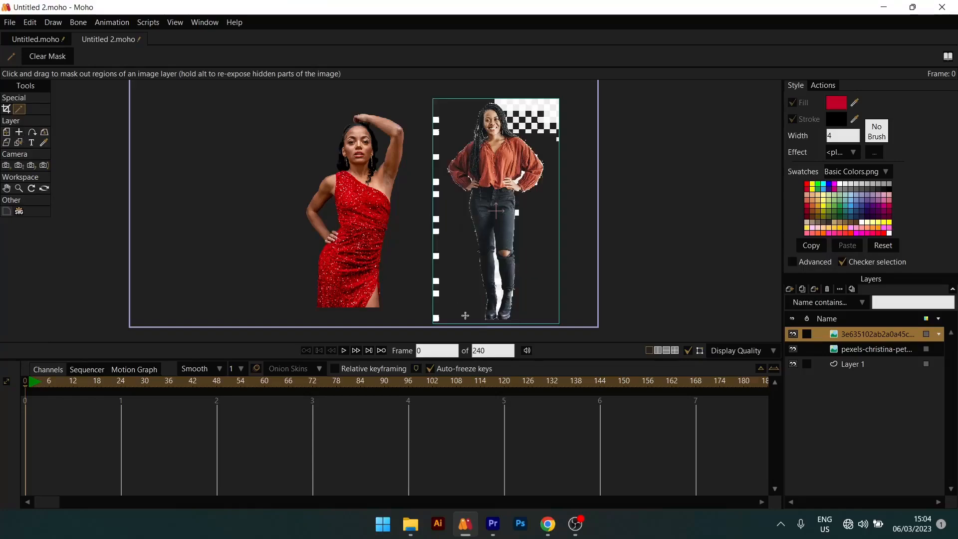
- Mask out the leftover white squares along the left edge of the standing woman image
{"action": "scroll", "coordinate": [454, 294], "scroll_direction": "up", "scroll_amount": 5}
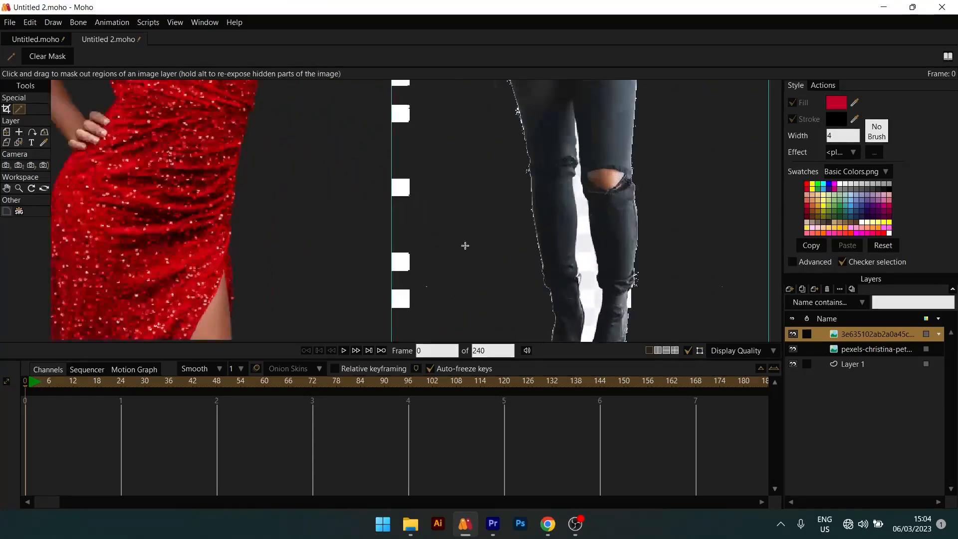
{"action": "scroll", "coordinate": [464, 245], "scroll_direction": "down", "scroll_amount": 5}
{"action": "scroll", "coordinate": [467, 221], "scroll_direction": "up", "scroll_amount": 3}
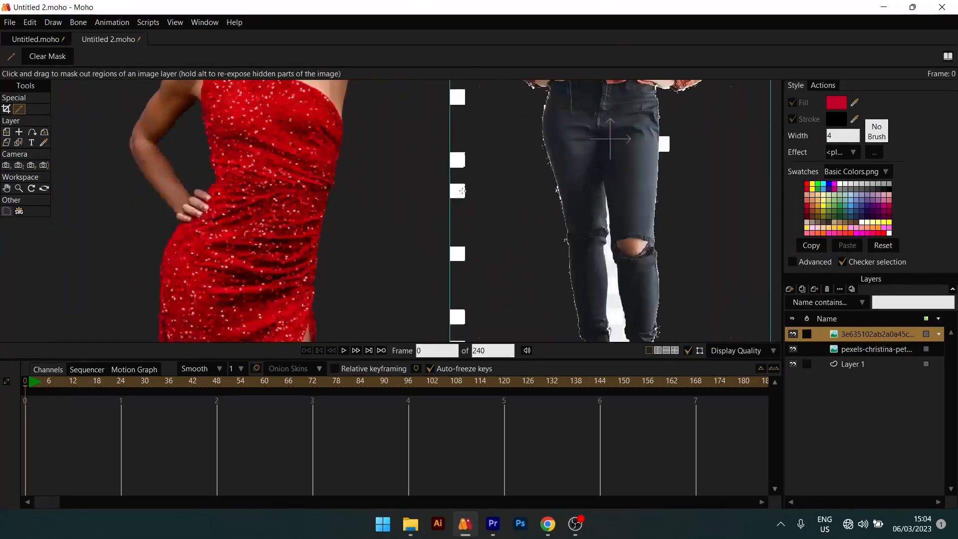
{"action": "scroll", "coordinate": [460, 191], "scroll_direction": "down", "scroll_amount": 3}
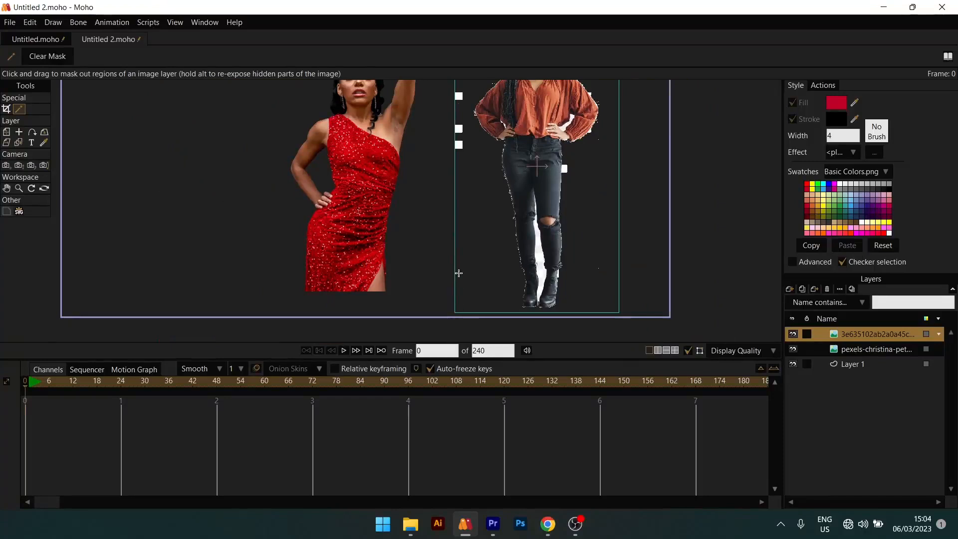
{"action": "scroll", "coordinate": [455, 272], "scroll_direction": "up", "scroll_amount": 3}
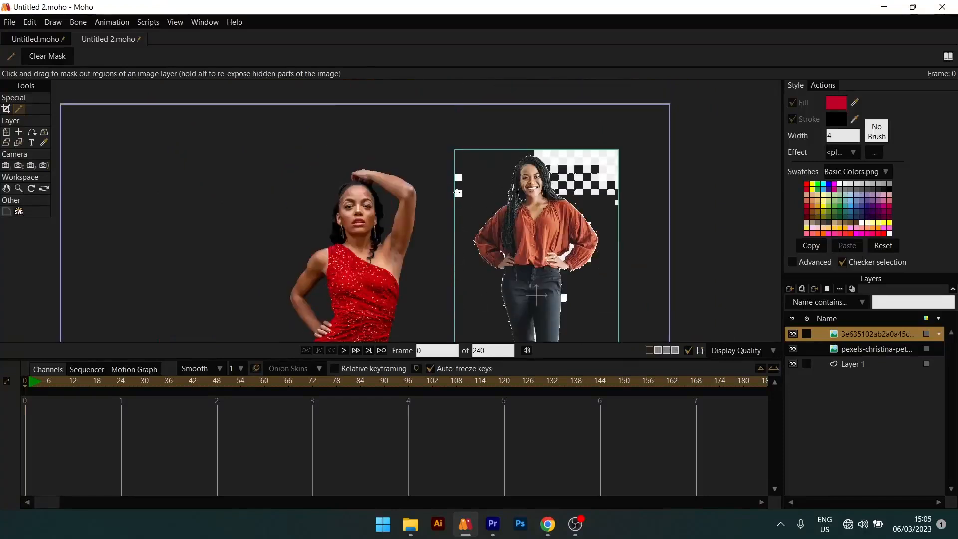
- Mask out the remaining checkered area in the upper-right corner of the standing woman image, beside her head
{"action": "left_click", "coordinate": [564, 157]}
{"action": "left_click_drag", "start_coordinate": [579, 178], "coordinate": [593, 191]}
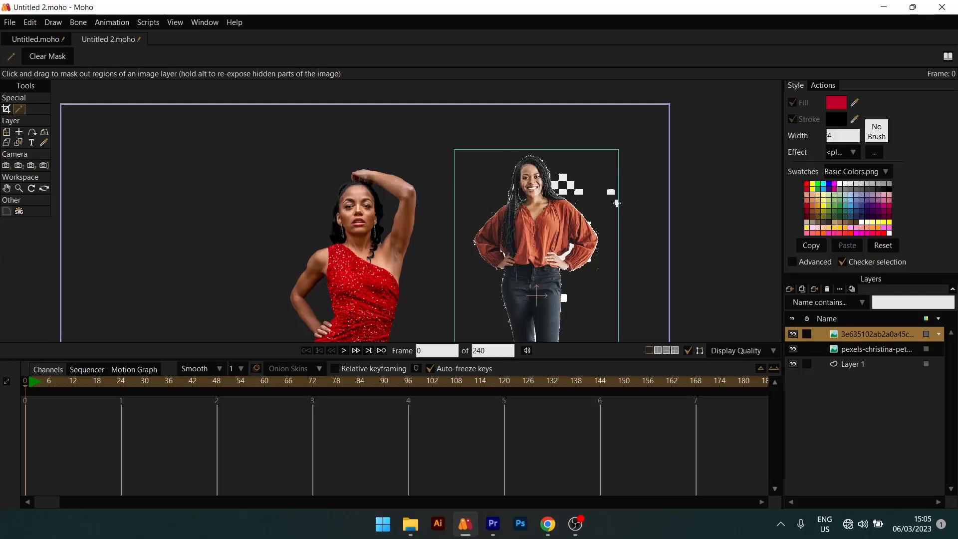
{"action": "mouse_move", "coordinate": [576, 193]}
{"action": "left_mouse_down"}
{"action": "mouse_move", "coordinate": [562, 179]}
{"action": "mouse_move", "coordinate": [562, 193]}
{"action": "left_mouse_up"}
- Mask out the white square beside the standing woman's hip and the white gap between her legs
{"action": "scroll", "coordinate": [566, 191], "scroll_direction": "down", "scroll_amount": 2}
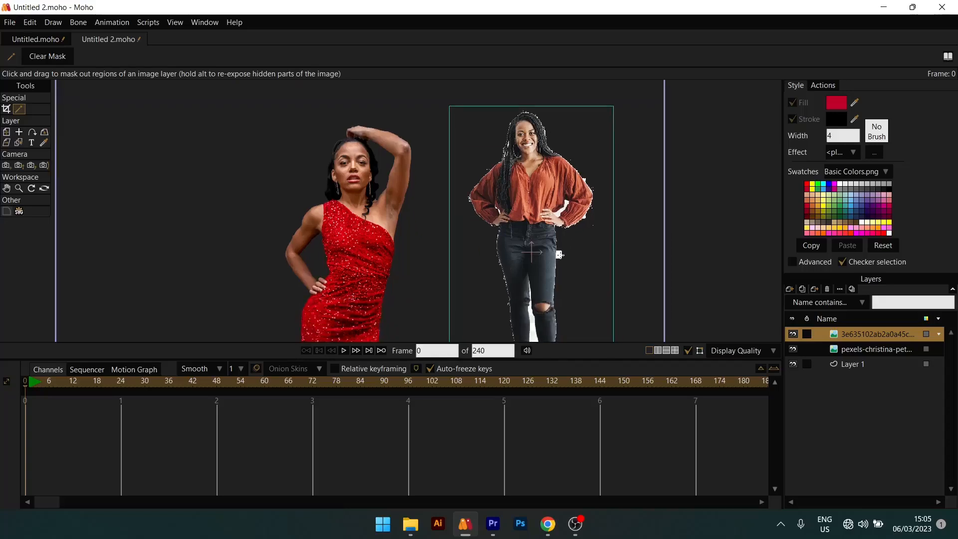
{"action": "scroll", "coordinate": [559, 254], "scroll_direction": "down", "scroll_amount": 5}
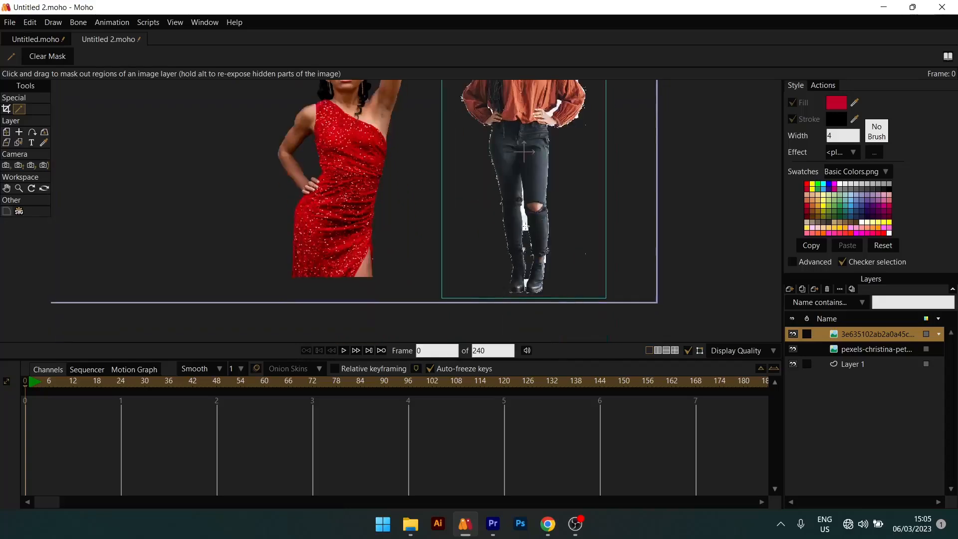
{"action": "left_click_drag", "start_coordinate": [525, 227], "coordinate": [524, 210]}
{"action": "left_click_drag", "start_coordinate": [531, 207], "coordinate": [533, 307]}
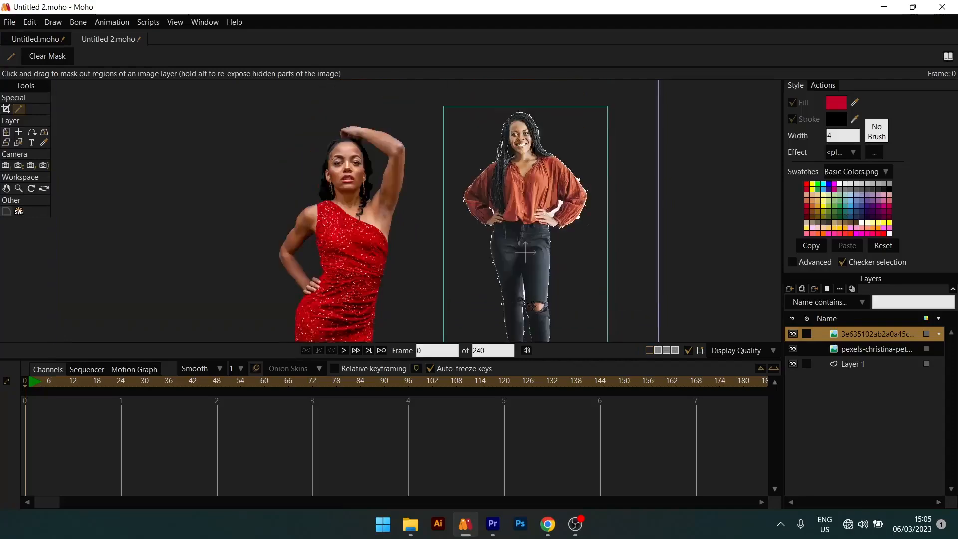
- Try masking patches of the standing woman's orange blouse and undo both masks
{"action": "scroll", "coordinate": [532, 176], "scroll_direction": "up", "scroll_amount": 4}
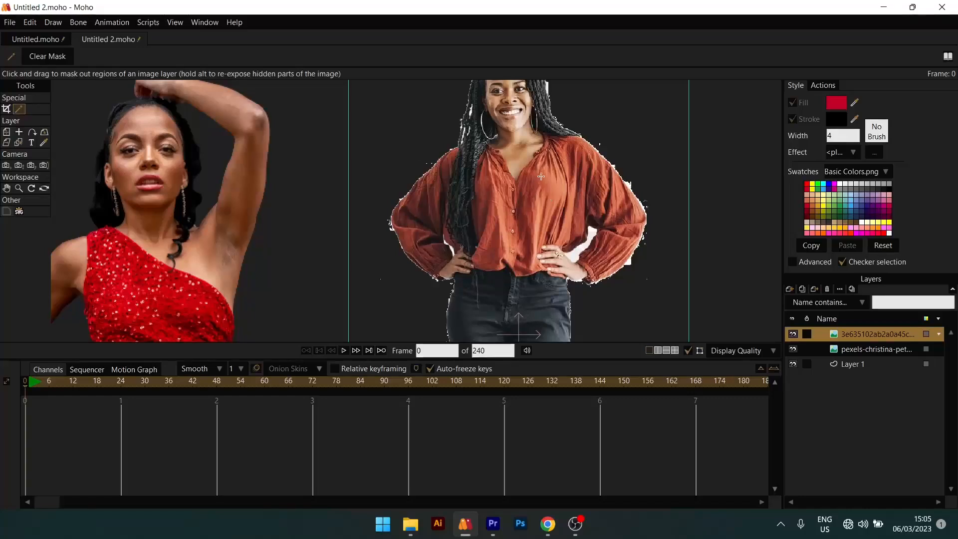
{"action": "mouse_move", "coordinate": [540, 172]}
{"action": "left_mouse_down"}
{"action": "mouse_move", "coordinate": [541, 224]}
{"action": "mouse_move", "coordinate": [522, 214]}
{"action": "mouse_move", "coordinate": [525, 170]}
{"action": "left_mouse_up"}
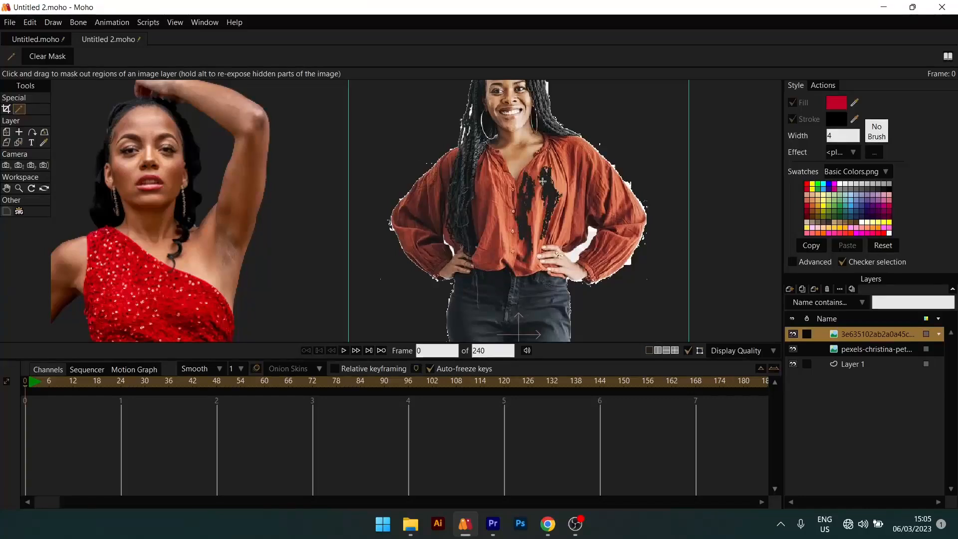
{"action": "key", "text": "ctrl+z"}
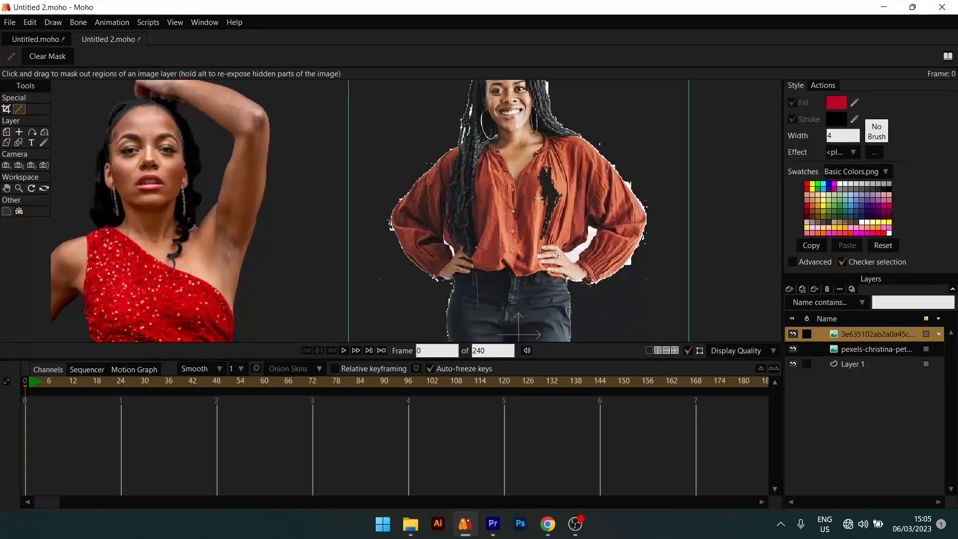
{"action": "key", "text": "ctrl+z"}
- Mask out the white gaps between the standing woman's arms and waist and the patch beside her sleeve
{"action": "scroll", "coordinate": [569, 247], "scroll_direction": "up", "scroll_amount": 5}
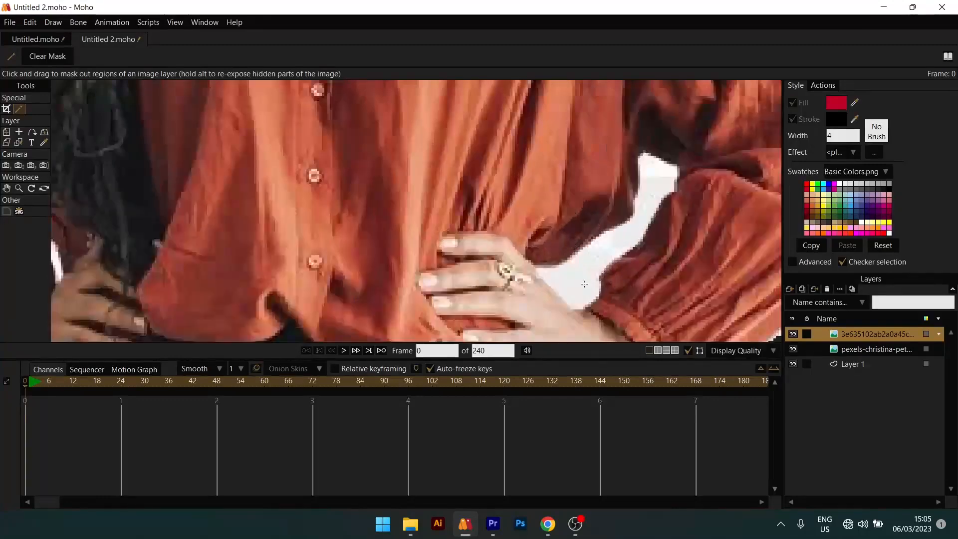
{"action": "scroll", "coordinate": [649, 259], "scroll_direction": "down", "scroll_amount": 2}
{"action": "left_click", "coordinate": [676, 268]}
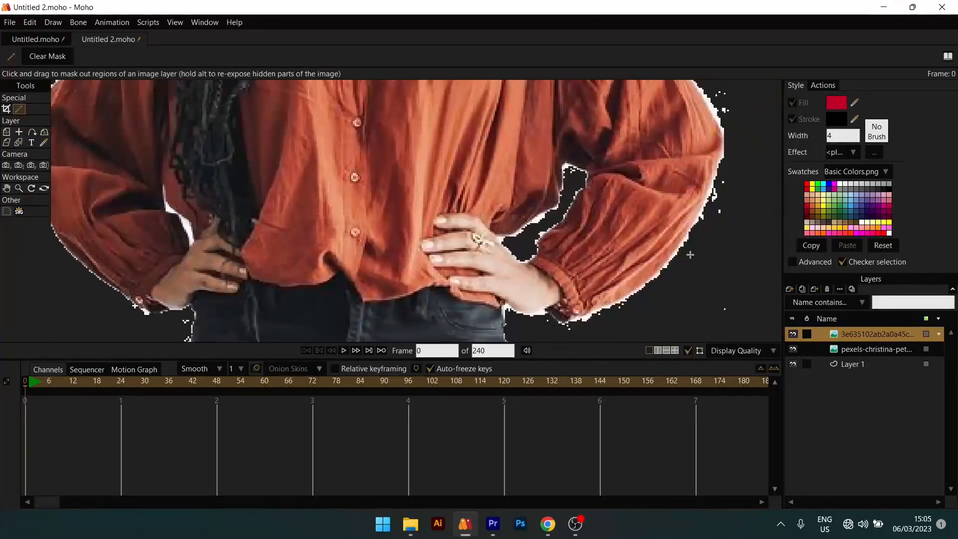
{"action": "left_click_drag", "start_coordinate": [690, 254], "coordinate": [566, 242]}
{"action": "scroll", "coordinate": [603, 299], "scroll_direction": "up", "scroll_amount": 3}
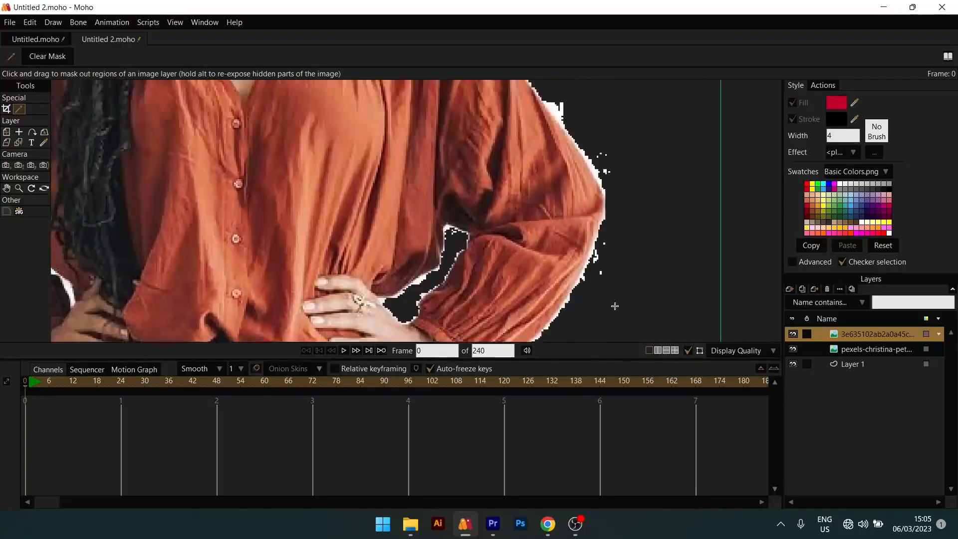
{"action": "scroll", "coordinate": [553, 109], "scroll_direction": "down", "scroll_amount": 5}
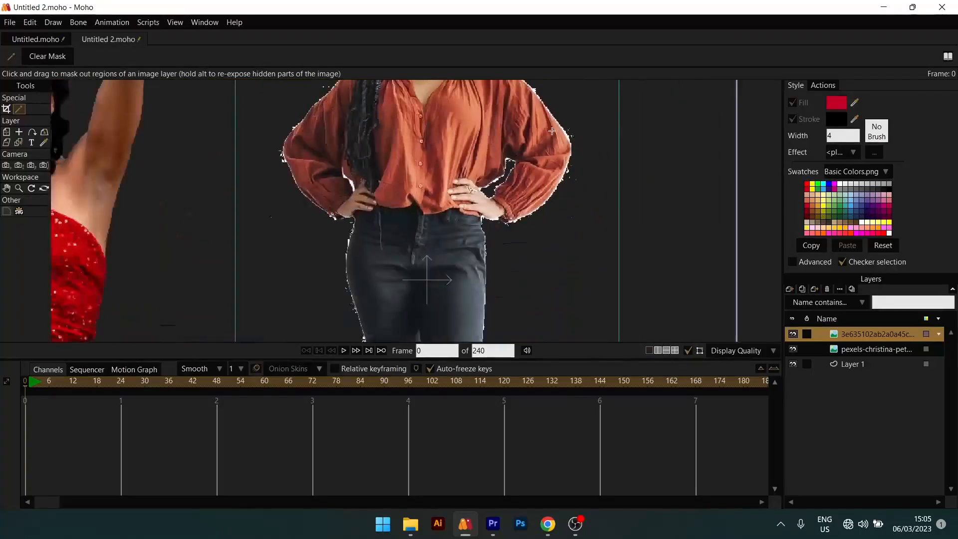
- Compare the masked edges of the standing woman image with the cut-out edges of the red-dress image
{"action": "left_click_drag", "start_coordinate": [426, 278], "coordinate": [481, 274]}
{"action": "left_click_drag", "start_coordinate": [378, 114], "coordinate": [387, 189]}
{"action": "left_click_drag", "start_coordinate": [417, 118], "coordinate": [418, 200]}
{"action": "scroll", "coordinate": [430, 195], "scroll_direction": "down", "scroll_amount": 4}
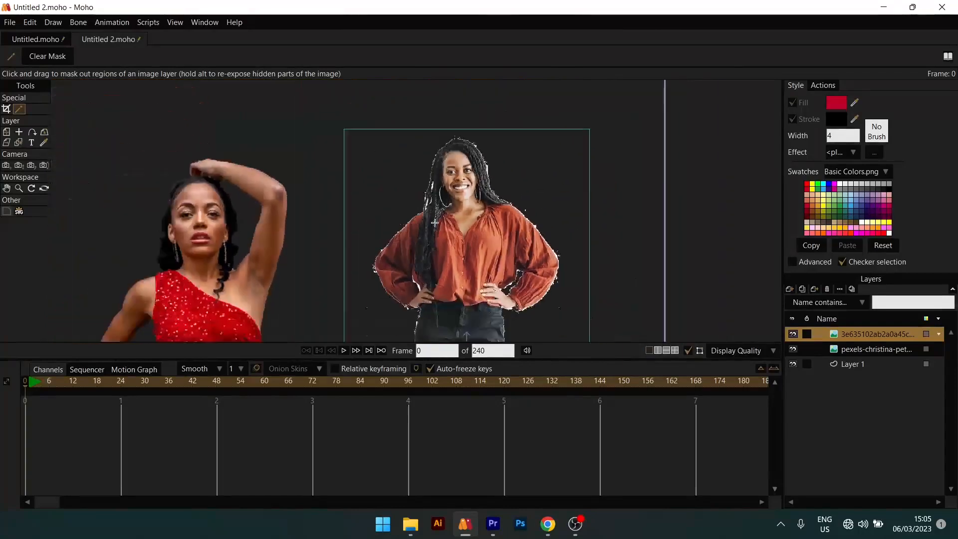
{"action": "left_click_drag", "start_coordinate": [447, 310], "coordinate": [447, 149]}
{"action": "scroll", "coordinate": [464, 276], "scroll_direction": "down", "scroll_amount": 2}
{"action": "scroll", "coordinate": [464, 276], "scroll_direction": "down", "scroll_amount": 2}
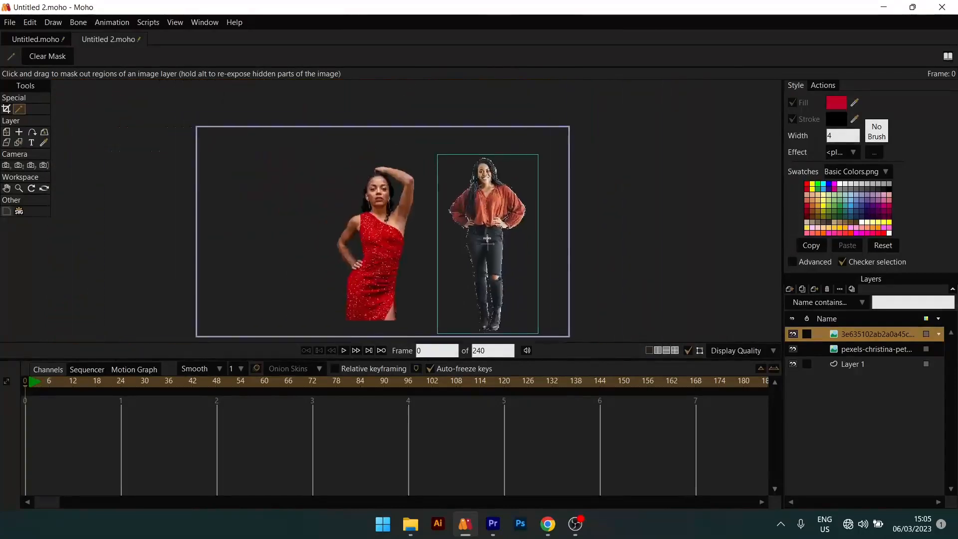
{"action": "scroll", "coordinate": [513, 144], "scroll_direction": "up", "scroll_amount": 6}
{"action": "scroll", "coordinate": [534, 212], "scroll_direction": "down", "scroll_amount": 2}
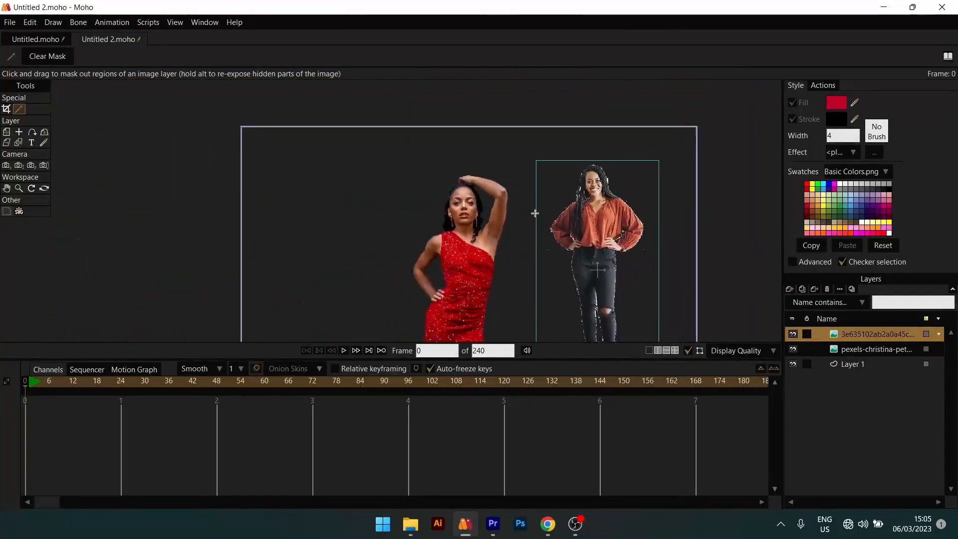
{"action": "scroll", "coordinate": [461, 140], "scroll_direction": "up", "scroll_amount": 4}
{"action": "scroll", "coordinate": [266, 223], "scroll_direction": "down", "scroll_amount": 3}
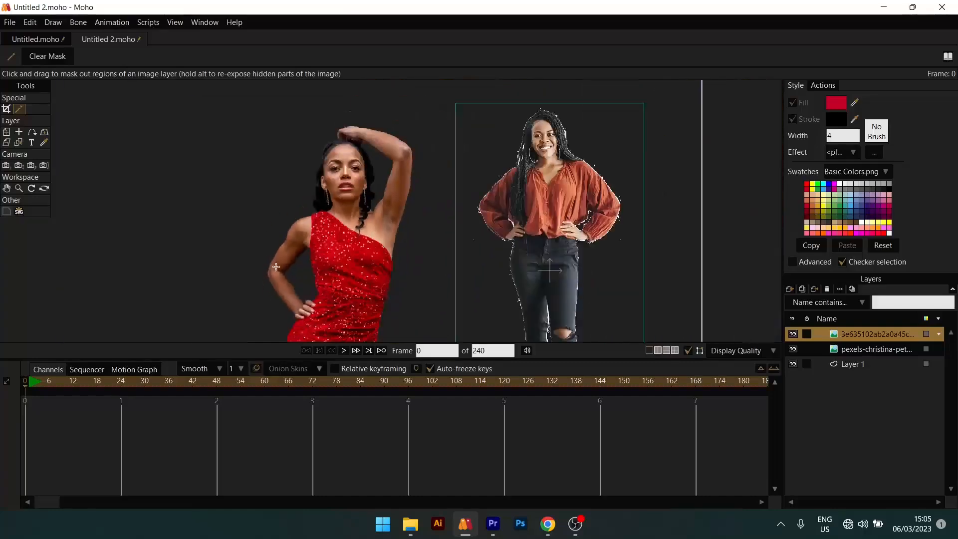
{"action": "scroll", "coordinate": [320, 311], "scroll_direction": "up", "scroll_amount": 1}
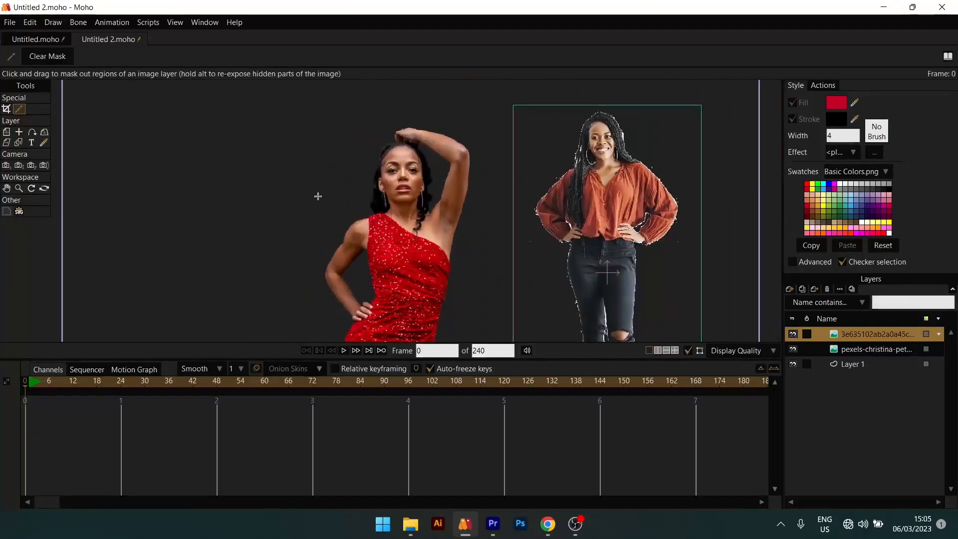
{"action": "scroll", "coordinate": [443, 189], "scroll_direction": "down", "scroll_amount": 1}
{"action": "scroll", "coordinate": [443, 188], "scroll_direction": "down", "scroll_amount": 2}
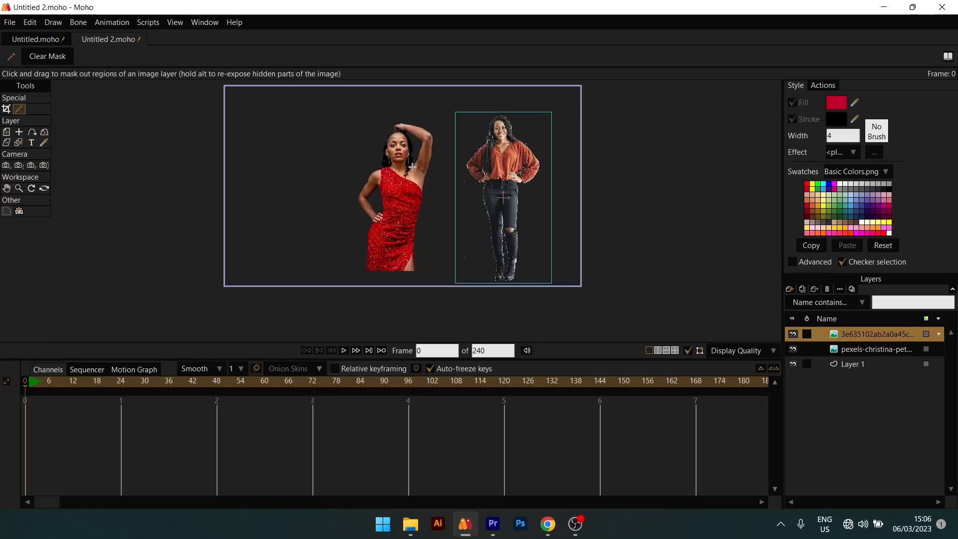
{"action": "scroll", "coordinate": [412, 167], "scroll_direction": "up", "scroll_amount": 2}
{"action": "scroll", "coordinate": [450, 157], "scroll_direction": "down", "scroll_amount": 4}
{"action": "scroll", "coordinate": [450, 157], "scroll_direction": "up", "scroll_amount": 3}
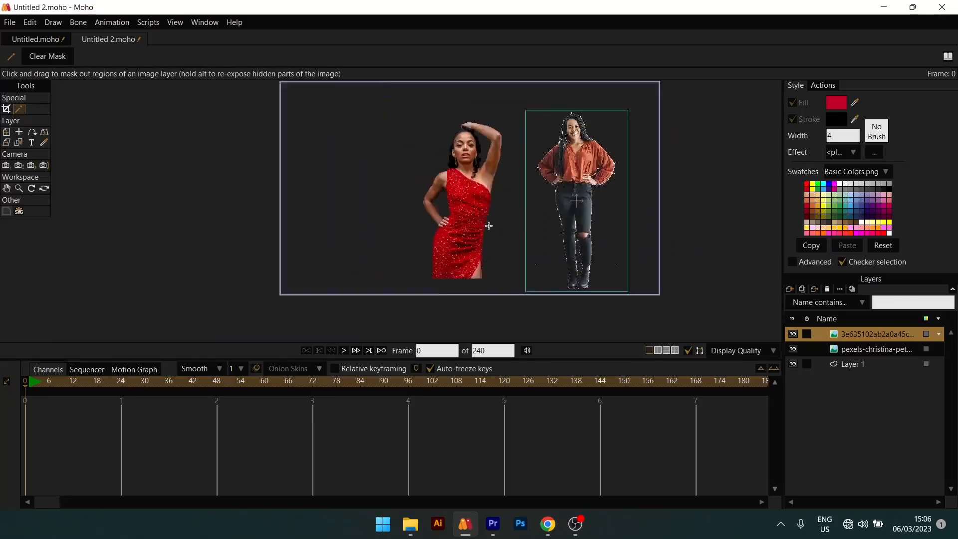
{"action": "scroll", "coordinate": [587, 201], "scroll_direction": "up", "scroll_amount": 5}
{"action": "scroll", "coordinate": [589, 197], "scroll_direction": "down", "scroll_amount": 5}
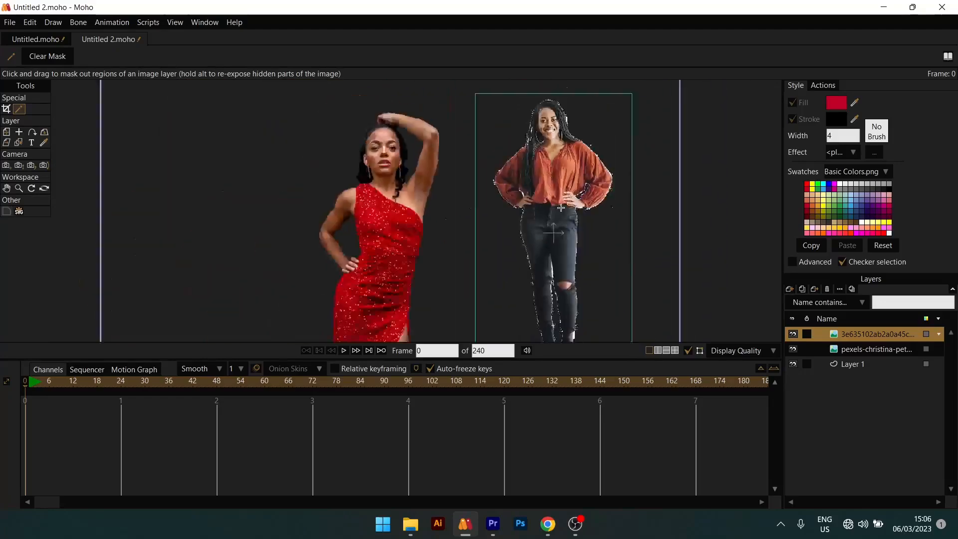
- Hide the standing woman image layer so only the red-dress image is displayed
{"action": "left_click", "coordinate": [793, 334]}
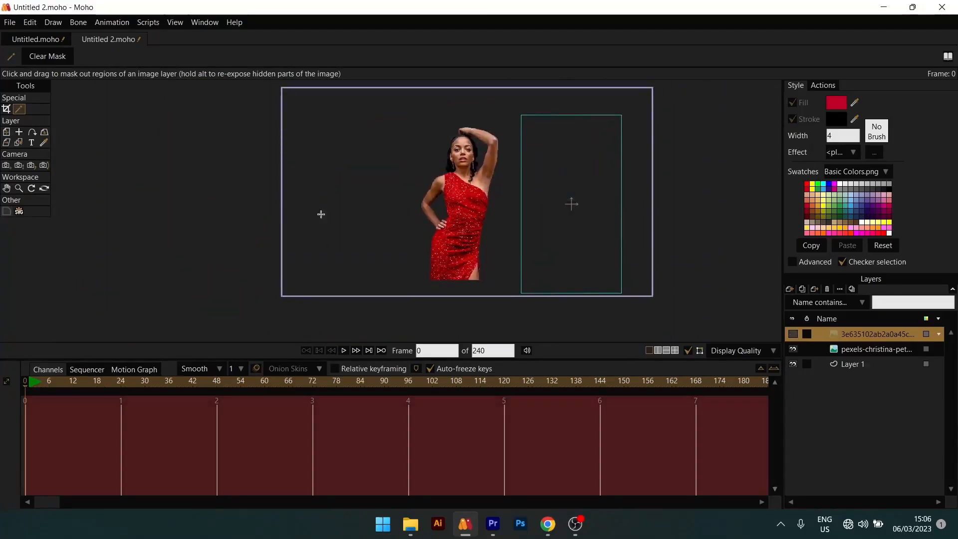
{"action": "scroll", "coordinate": [460, 187], "scroll_direction": "down", "scroll_amount": 2}
{"action": "scroll", "coordinate": [460, 188], "scroll_direction": "up", "scroll_amount": 3}
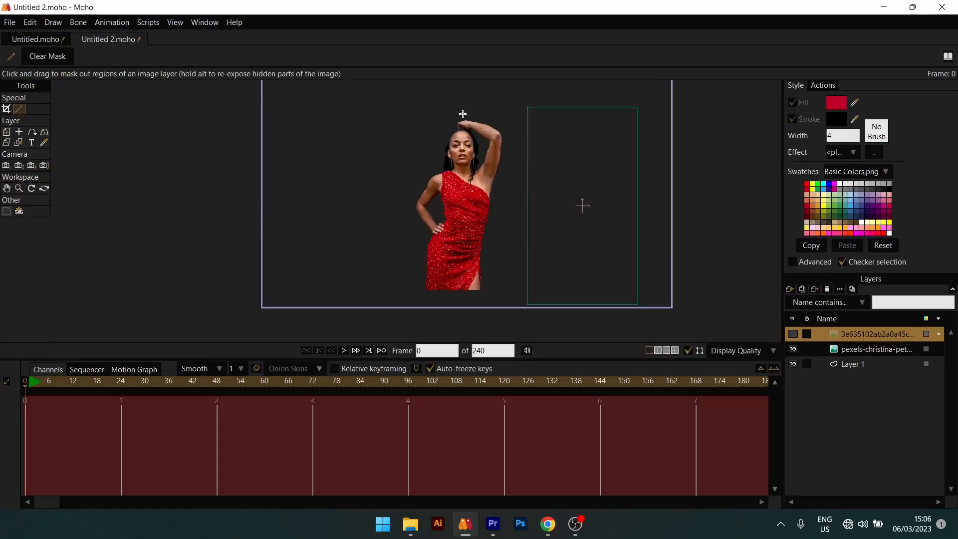
- Scale the red-dress image layer to about 1.24 and move it to about X 0.05, Y 0.09
{"action": "left_click", "coordinate": [804, 345]}
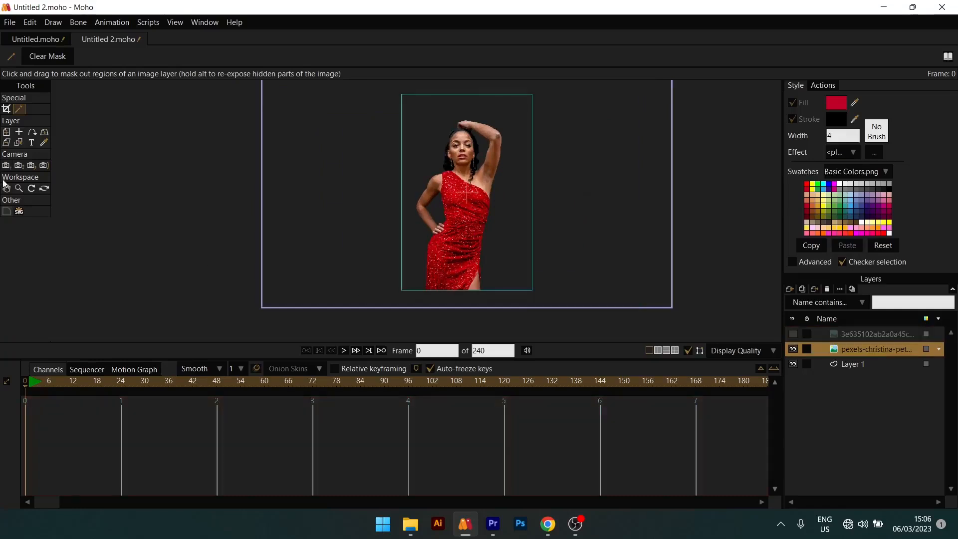
{"action": "left_click", "coordinate": [9, 134]}
{"action": "scroll", "coordinate": [562, 134], "scroll_direction": "down", "scroll_amount": 2}
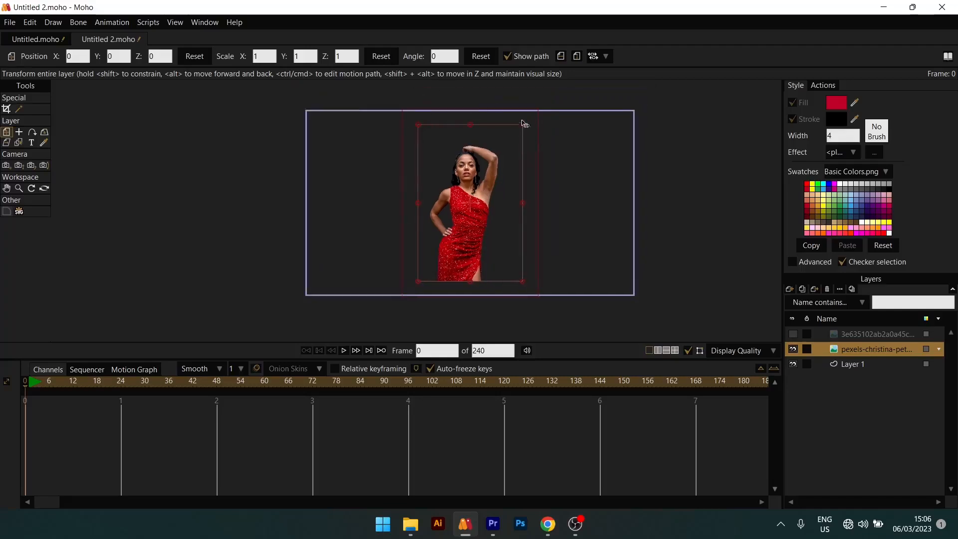
{"action": "left_click_drag", "start_coordinate": [524, 128], "coordinate": [555, 98]}
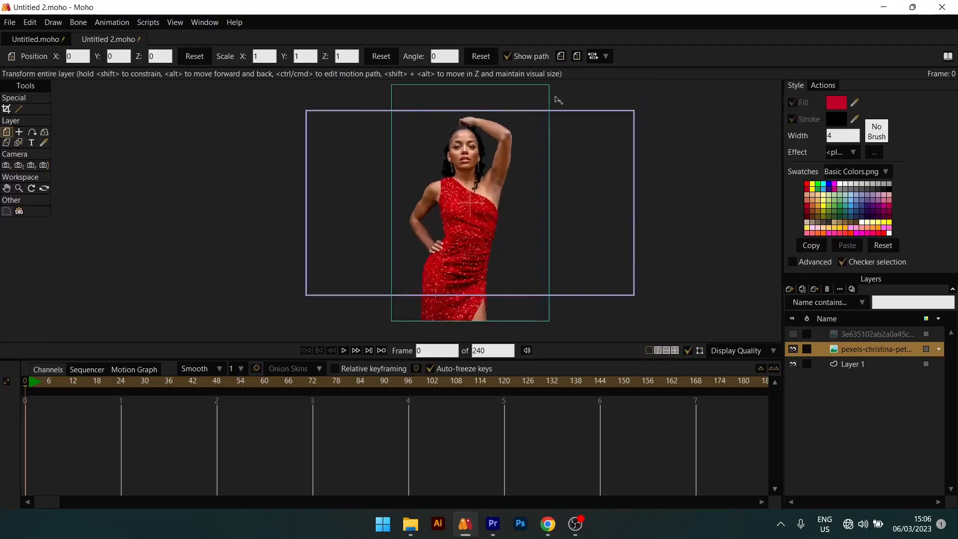
{"action": "left_click_drag", "start_coordinate": [479, 204], "coordinate": [480, 212]}
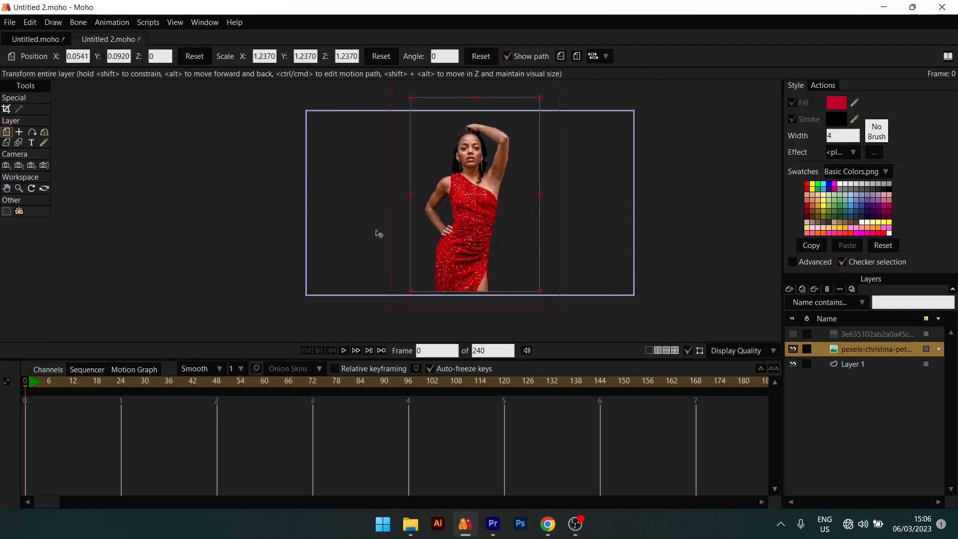
{"action": "left_click_drag", "start_coordinate": [441, 189], "coordinate": [432, 193]}
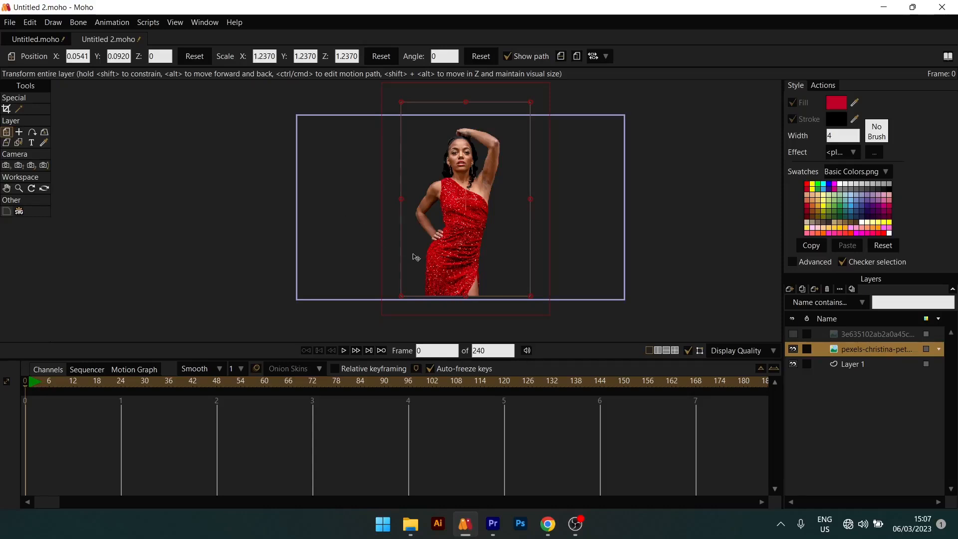
{"action": "scroll", "coordinate": [421, 254], "scroll_direction": "up", "scroll_amount": 2}
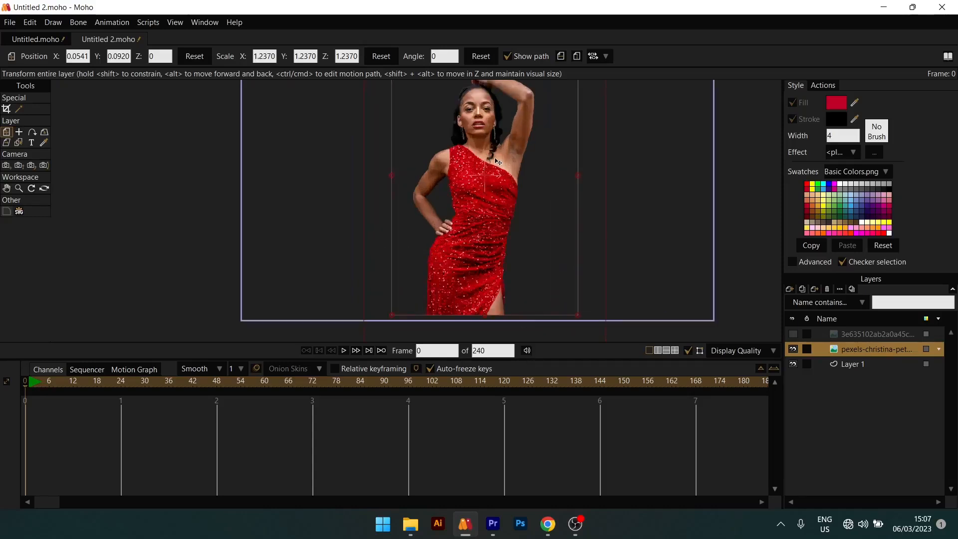
- Keyframe the red-dress image layer at frame 24, moved sideways to about X 0.91
{"action": "scroll", "coordinate": [494, 158], "scroll_direction": "down", "scroll_amount": 1}
{"action": "left_click_drag", "start_coordinate": [454, 196], "coordinate": [455, 229]}
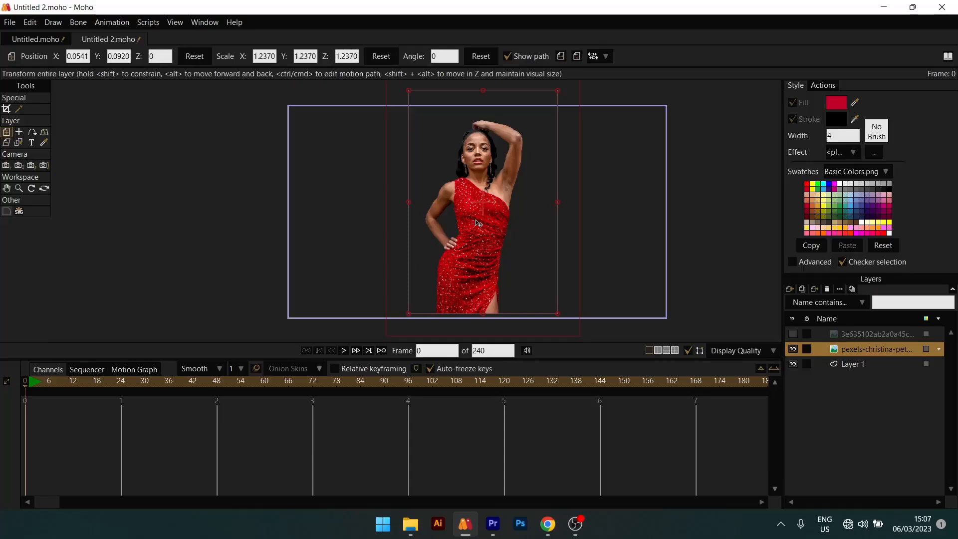
{"action": "scroll", "coordinate": [478, 223], "scroll_direction": "down", "scroll_amount": 2}
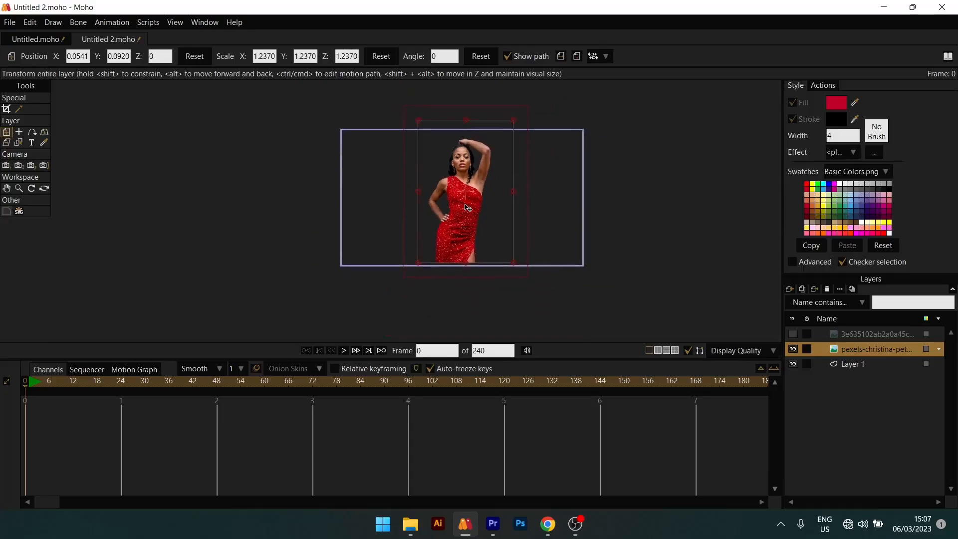
{"action": "left_click_drag", "start_coordinate": [49, 386], "coordinate": [121, 382]}
{"action": "left_click", "coordinate": [43, 388]}
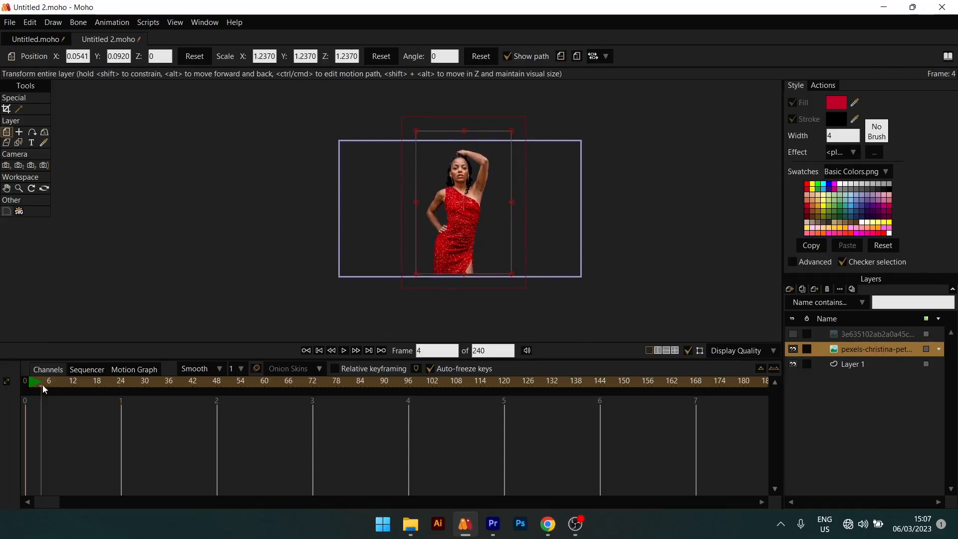
{"action": "left_click_drag", "start_coordinate": [43, 388], "coordinate": [120, 382]}
{"action": "left_click_drag", "start_coordinate": [445, 243], "coordinate": [503, 242]}
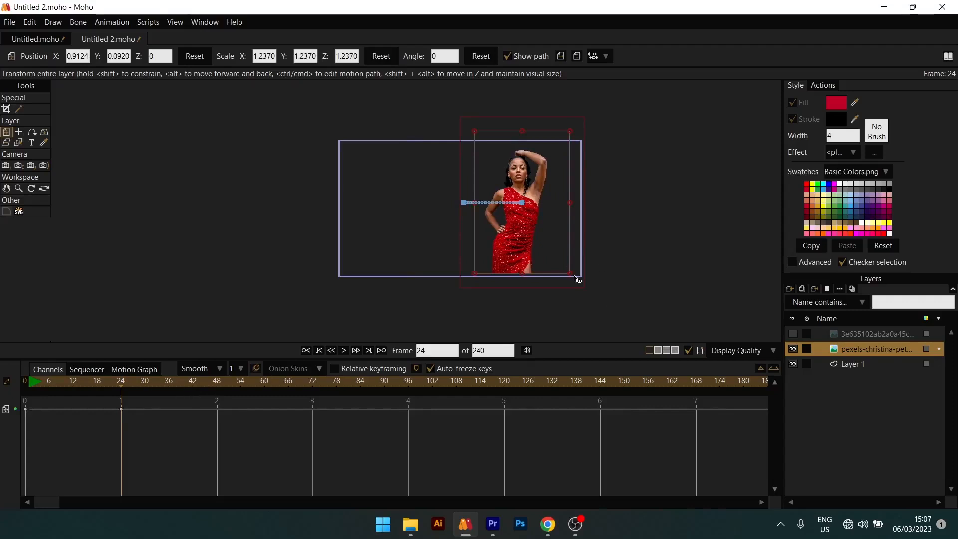
- Try scaling down the red-dress image layer at frame 24, and delete the layer's keyframes
{"action": "left_click_drag", "start_coordinate": [571, 274], "coordinate": [540, 248]}
{"action": "left_click_drag", "start_coordinate": [95, 382], "coordinate": [100, 446]}
{"action": "key", "text": "Delete"}
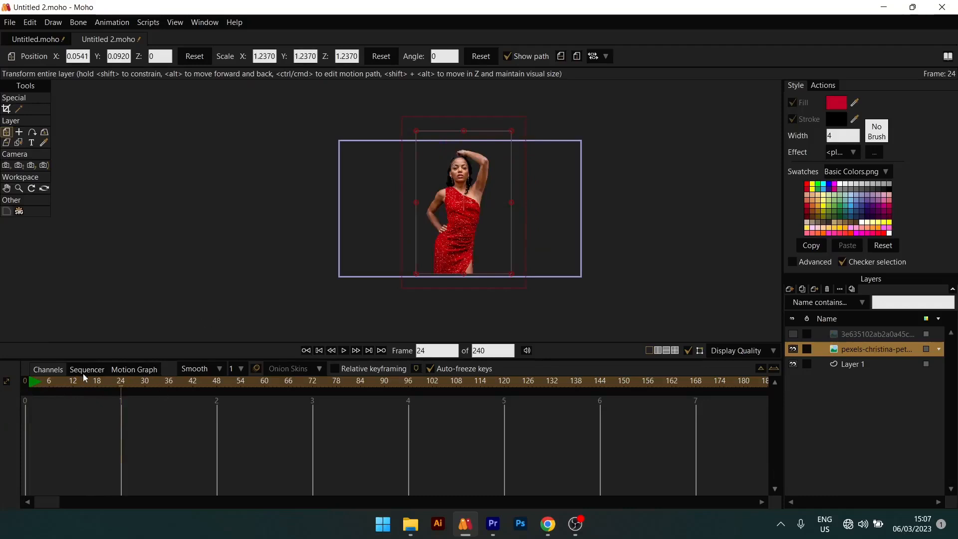
- Try rotating the red-dress image layer slightly at frame 48, and delete that keyframe
{"action": "left_click_drag", "start_coordinate": [90, 378], "coordinate": [153, 373]}
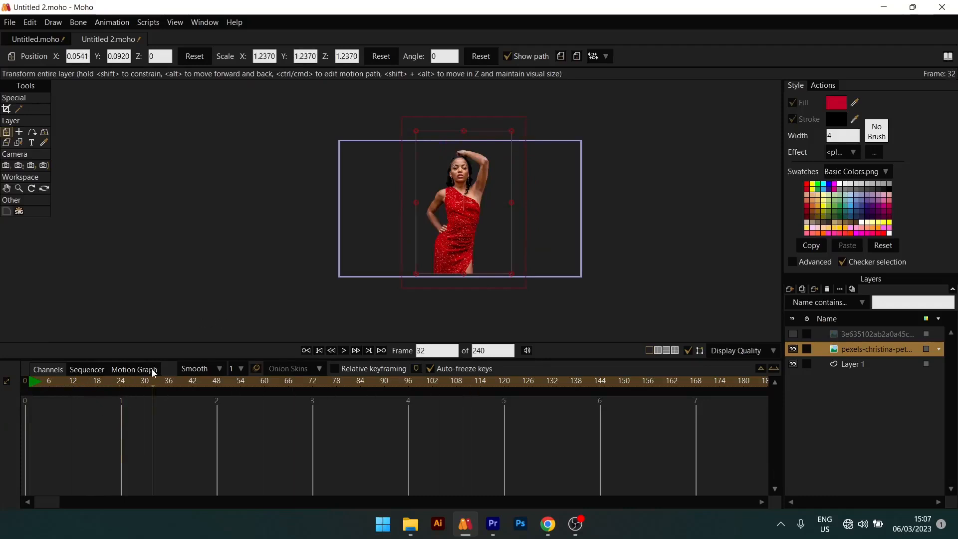
{"action": "left_click", "coordinate": [216, 384]}
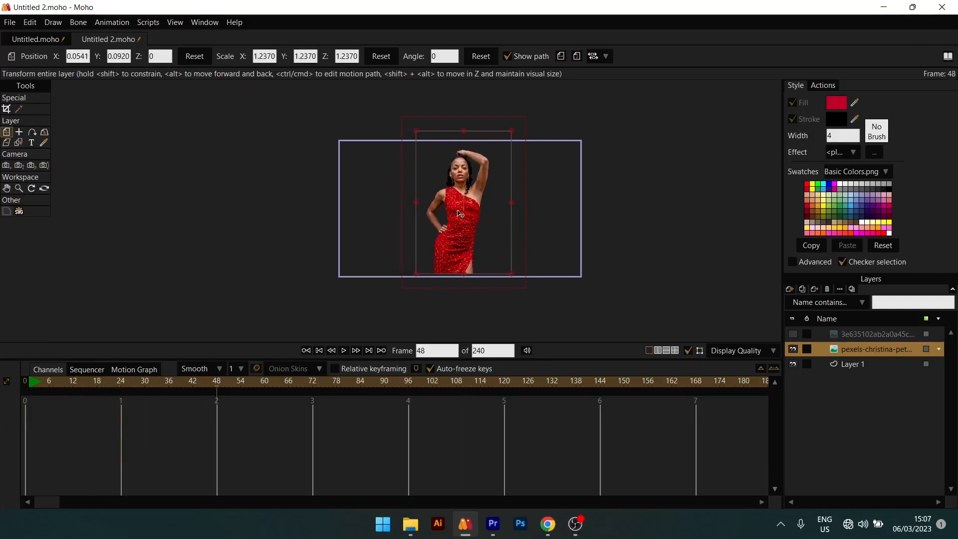
{"action": "left_click_drag", "start_coordinate": [498, 122], "coordinate": [496, 147]}
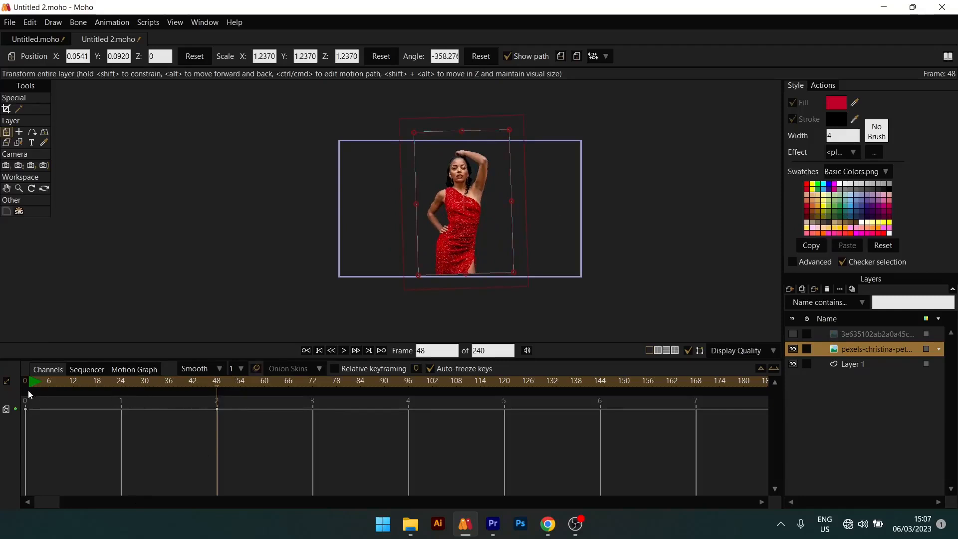
{"action": "left_click_drag", "start_coordinate": [30, 384], "coordinate": [1, 439]}
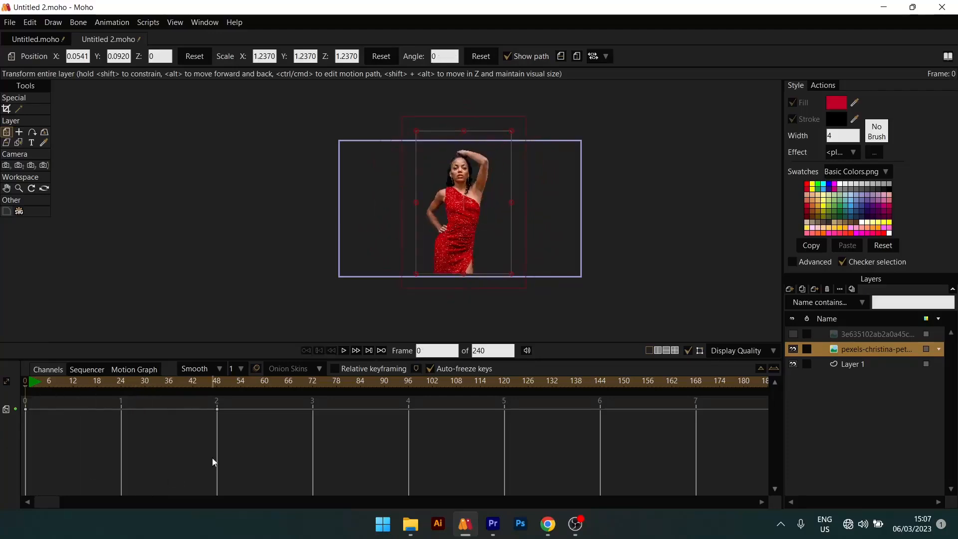
{"action": "left_click_drag", "start_coordinate": [237, 451], "coordinate": [193, 396]}
{"action": "key", "text": "Delete"}
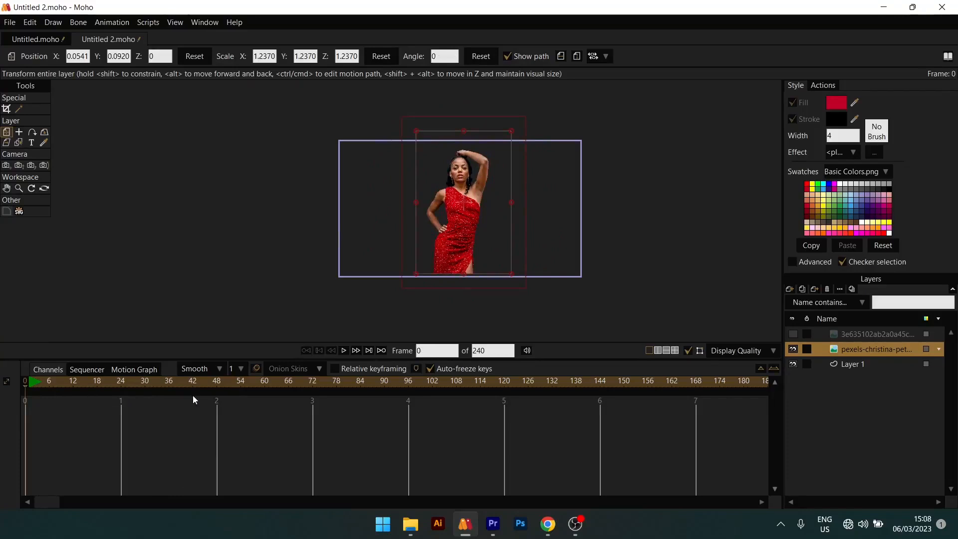
- Delete the hidden standing woman image layer and the vector layer Layer 1
{"action": "left_click", "coordinate": [860, 335]}
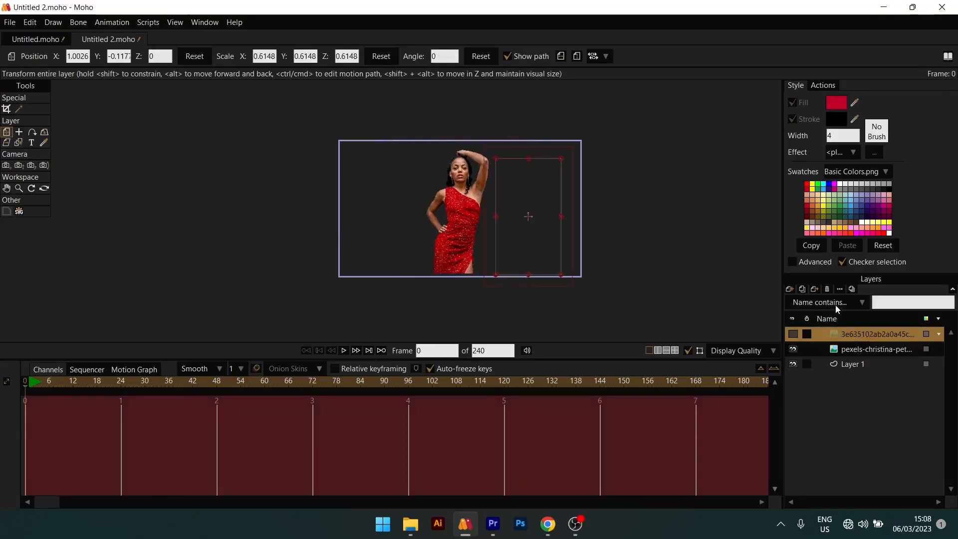
{"action": "left_click", "coordinate": [827, 289]}
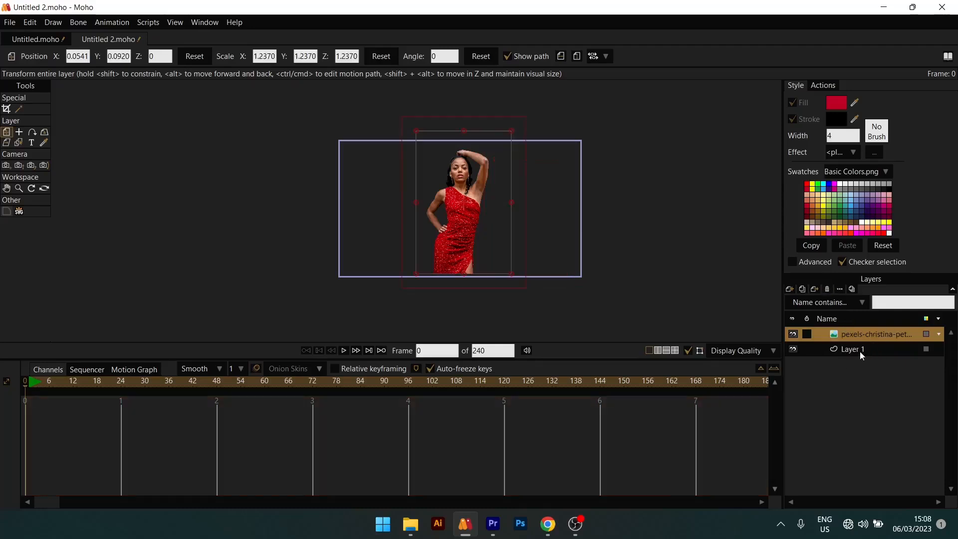
{"action": "left_click", "coordinate": [860, 352]}
{"action": "left_click", "coordinate": [827, 289]}
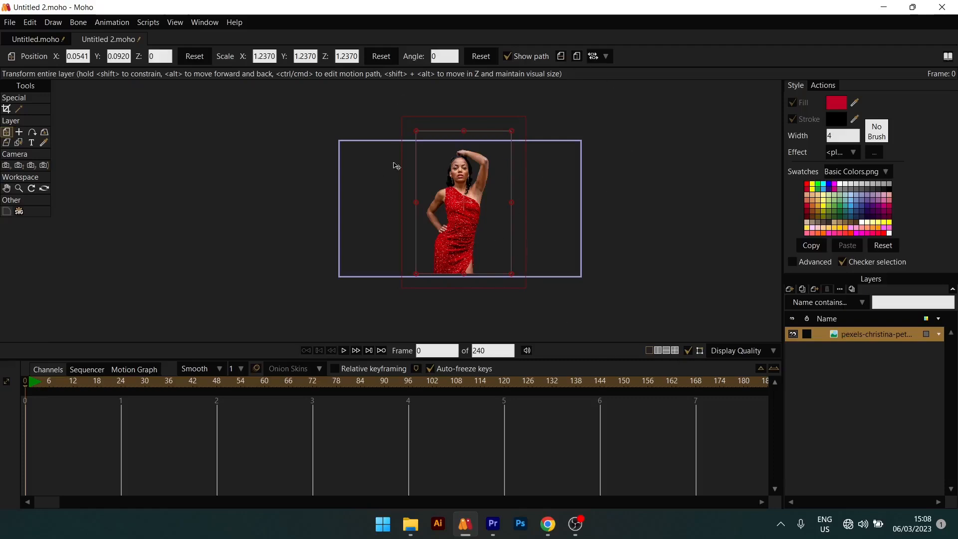
- Add a new Bone layer above the red-dress image layer, keeping its default name
{"action": "left_click", "coordinate": [790, 290]}
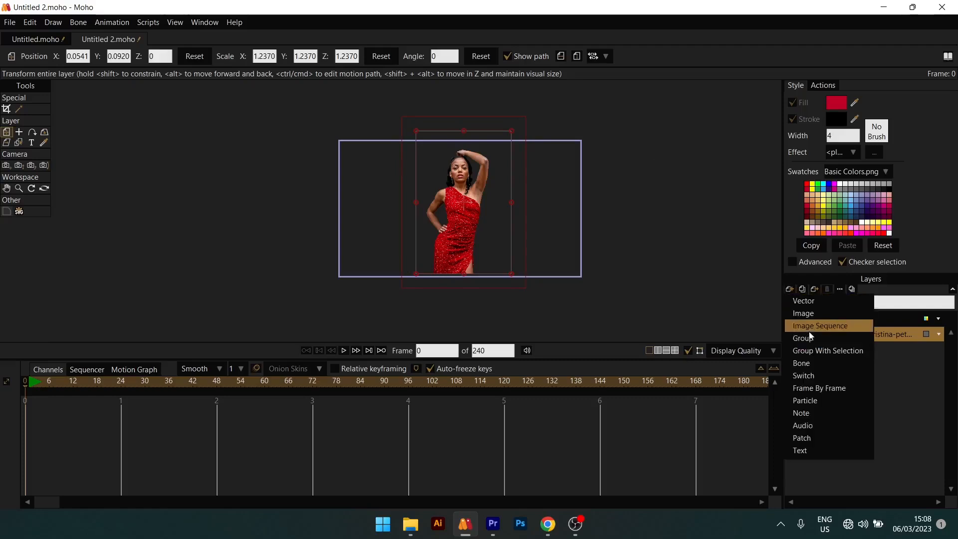
{"action": "left_click", "coordinate": [803, 363]}
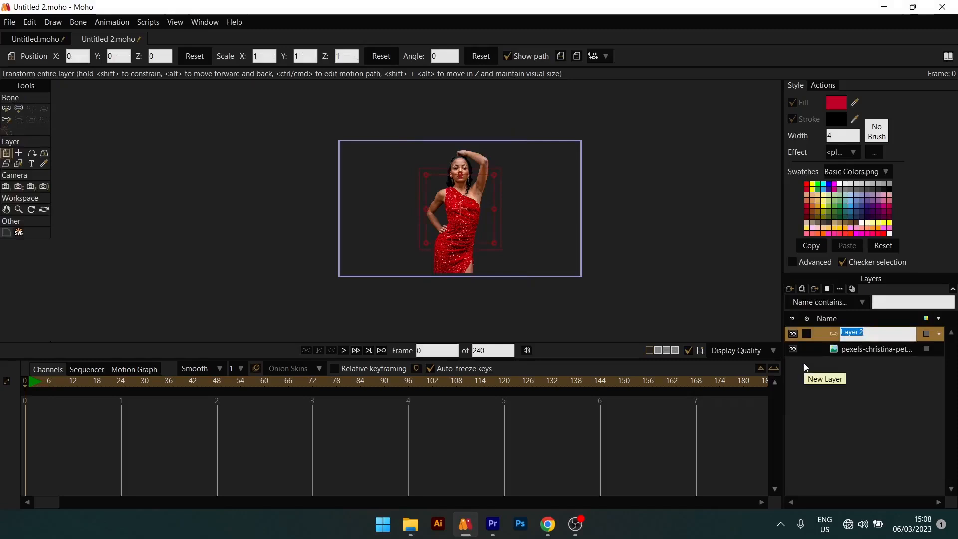
{"action": "left_click", "coordinate": [832, 333]}
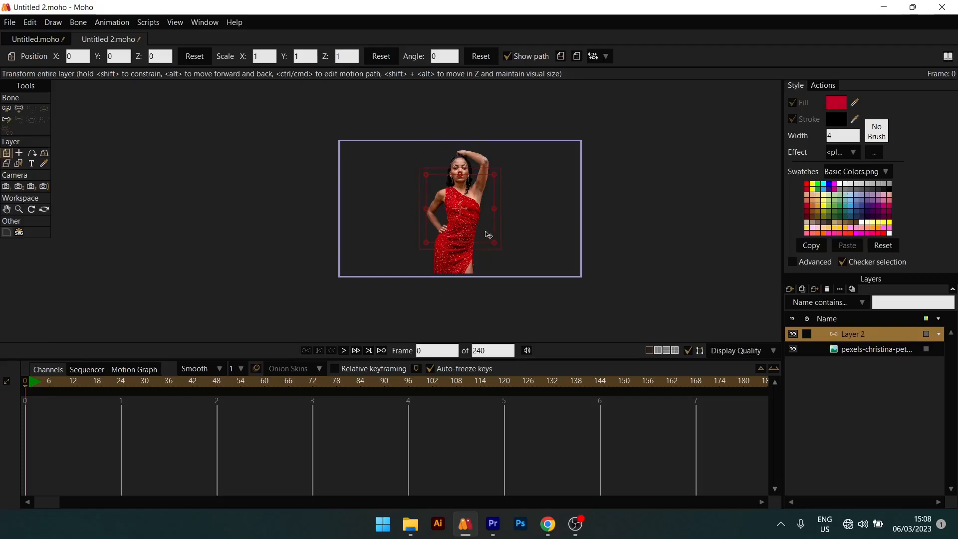
- Nest the red-dress image layer inside the bone layer Layer 2
{"action": "scroll", "coordinate": [488, 235], "scroll_direction": "up", "scroll_amount": 3}
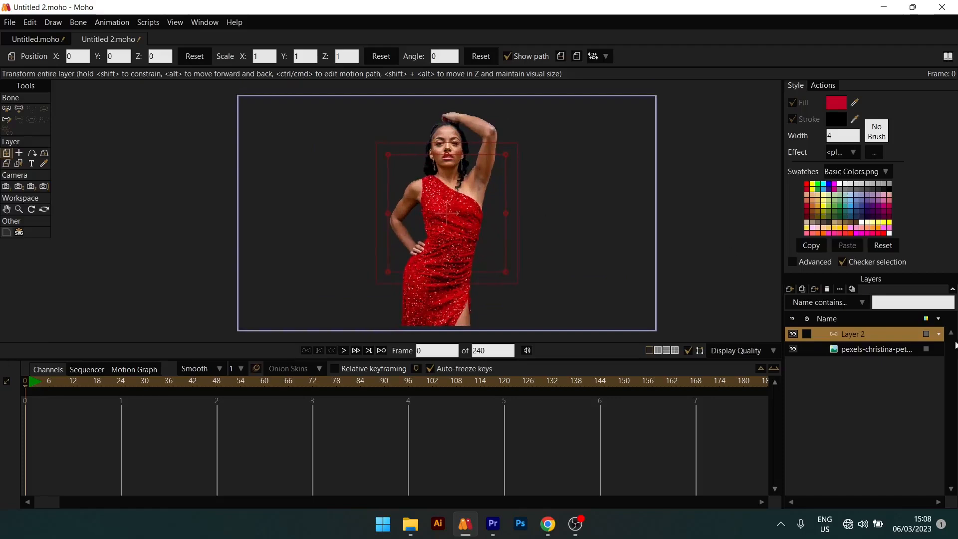
{"action": "left_click", "coordinate": [859, 354]}
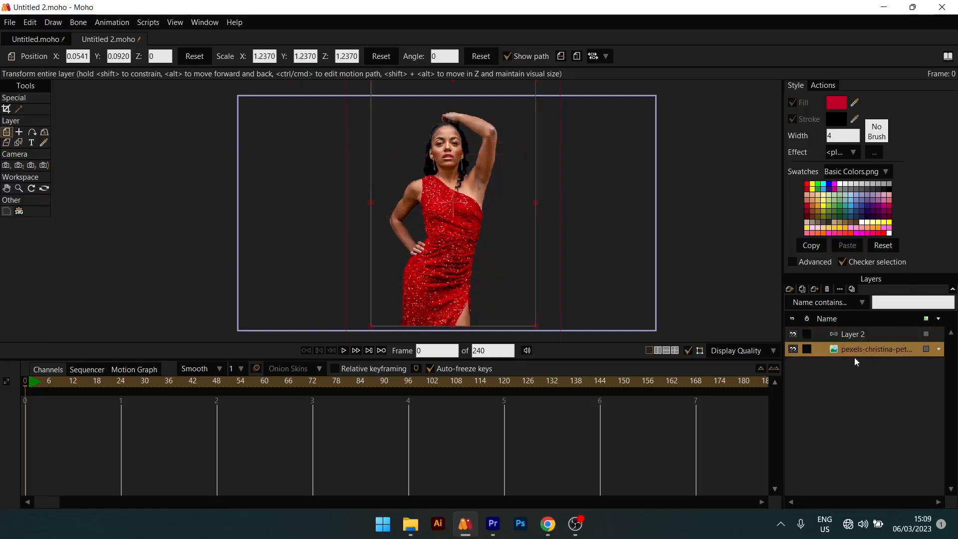
{"action": "left_click_drag", "start_coordinate": [857, 335], "coordinate": [854, 334]}
{"action": "left_click", "coordinate": [857, 333]}
{"action": "left_click", "coordinate": [823, 334]}
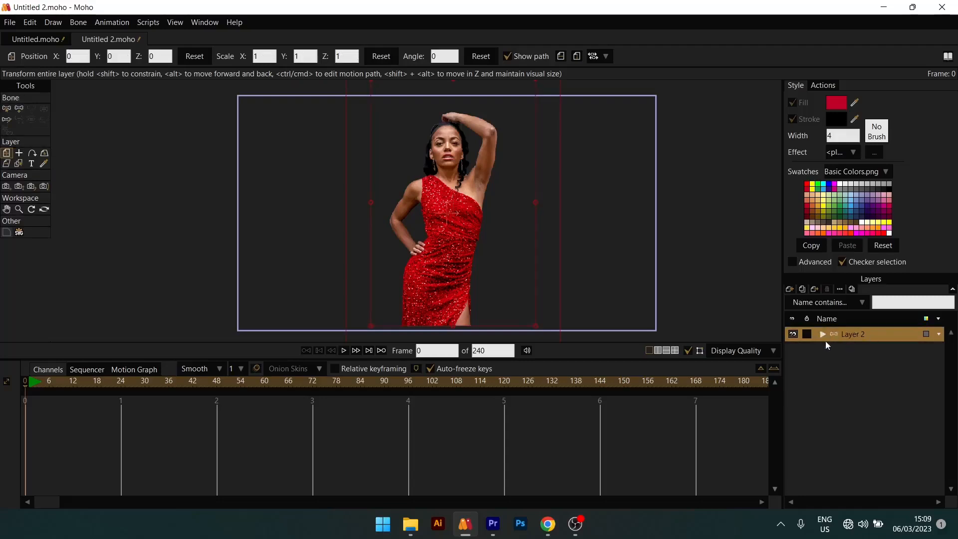
- Collapse and expand the bone layer to inspect the image layer nested inside it
{"action": "left_click", "coordinate": [822, 335]}
{"action": "left_click", "coordinate": [823, 335]}
{"action": "left_click", "coordinate": [823, 334]}
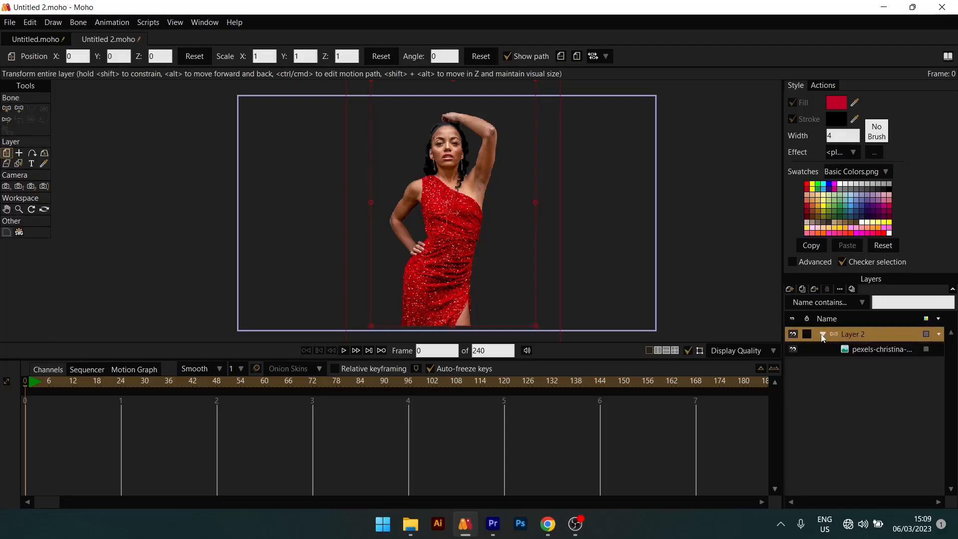
{"action": "left_click", "coordinate": [823, 334]}
{"action": "left_click", "coordinate": [823, 334]}
{"action": "left_click", "coordinate": [823, 334]}
{"action": "left_click", "coordinate": [822, 334]}
- Compare the tools offered for the red-dress image layer with those offered for the bone layer Layer 2
{"action": "left_click", "coordinate": [873, 350]}
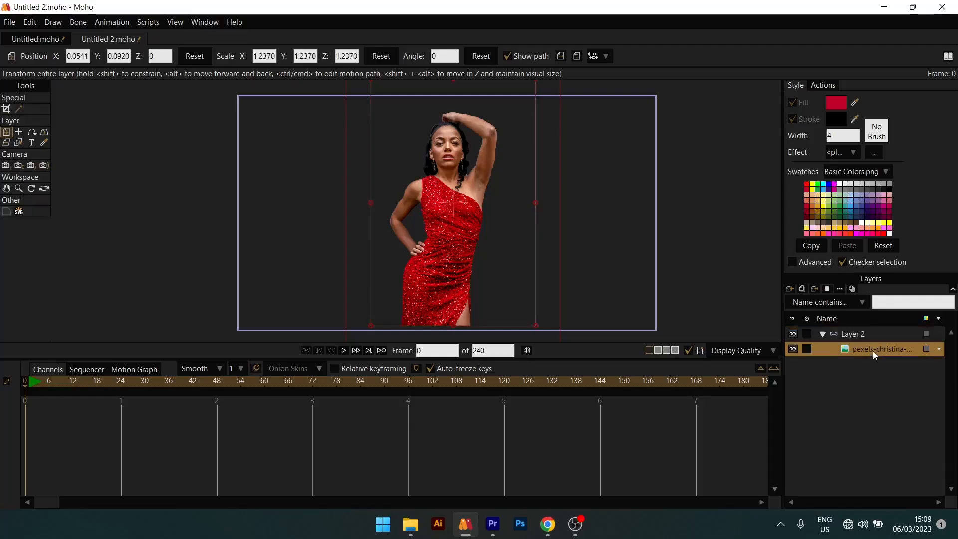
{"action": "left_click", "coordinate": [875, 336]}
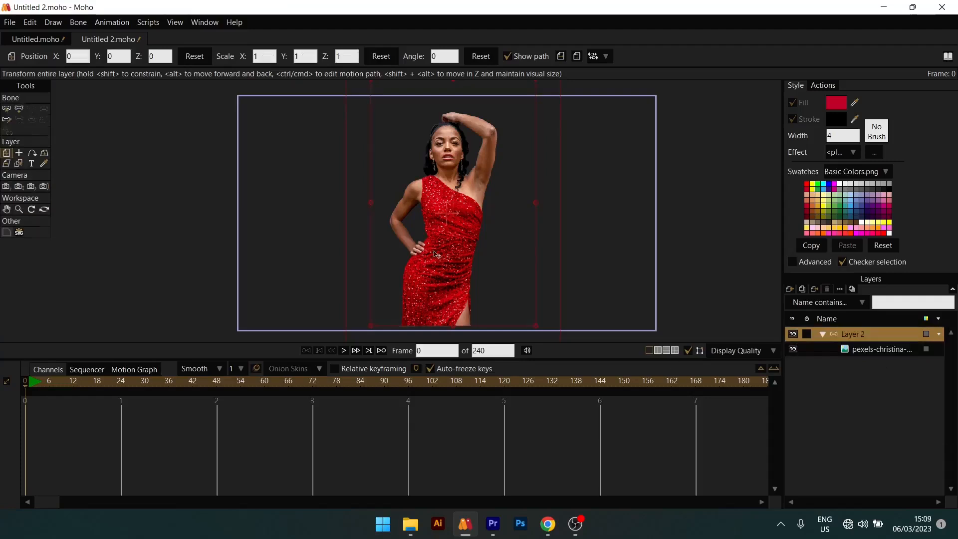
{"action": "scroll", "coordinate": [445, 231], "scroll_direction": "down", "scroll_amount": 2}
{"action": "left_click_drag", "start_coordinate": [448, 257], "coordinate": [488, 272]}
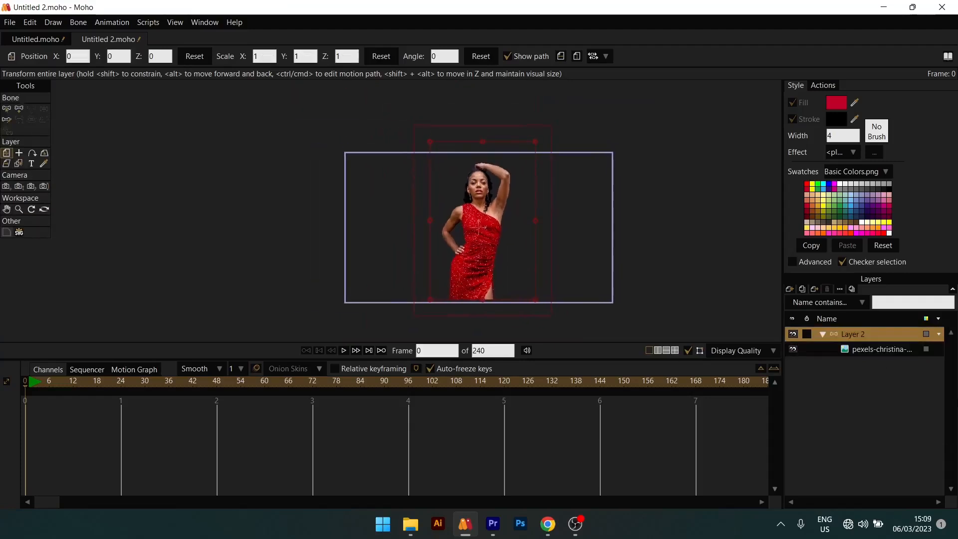
{"action": "left_click", "coordinate": [870, 352]}
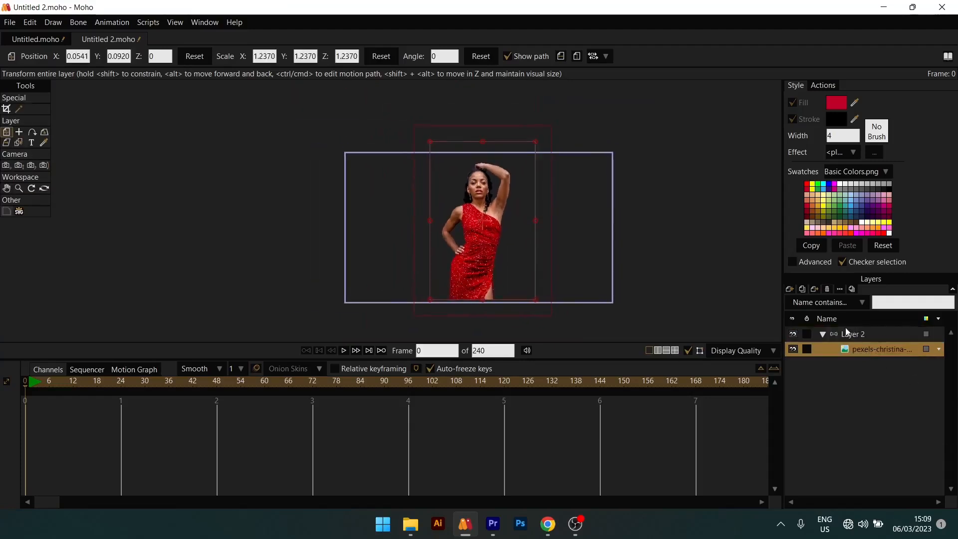
{"action": "left_click", "coordinate": [856, 336]}
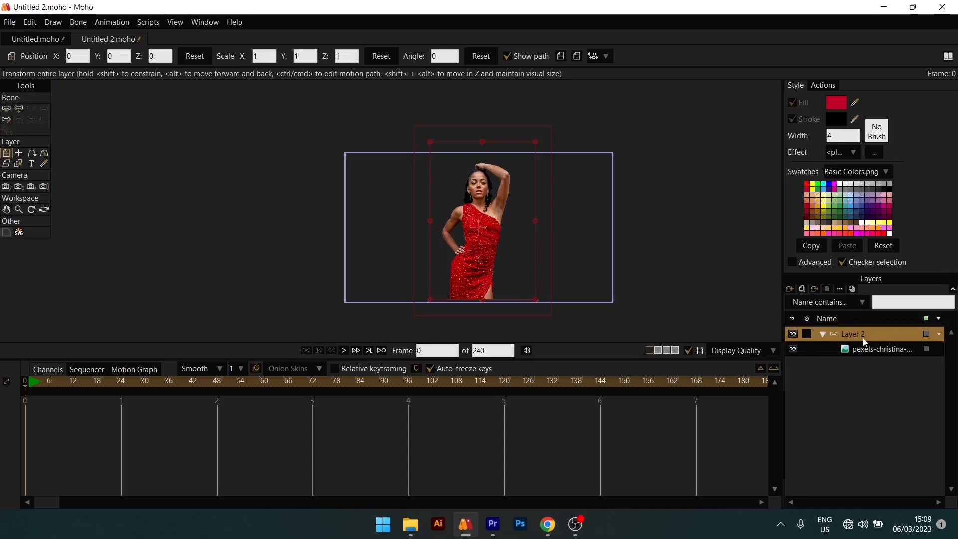
{"action": "left_click", "coordinate": [871, 350]}
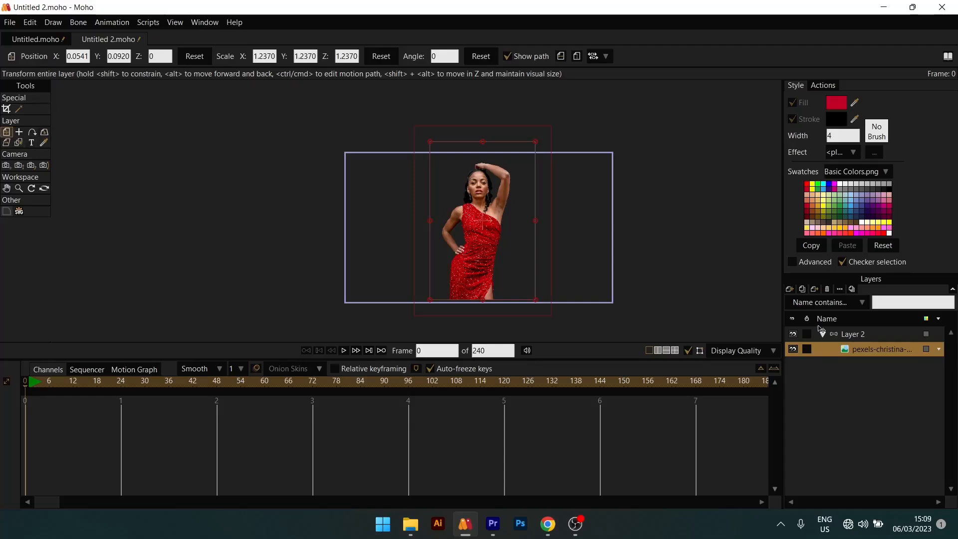
{"action": "left_click", "coordinate": [875, 336]}
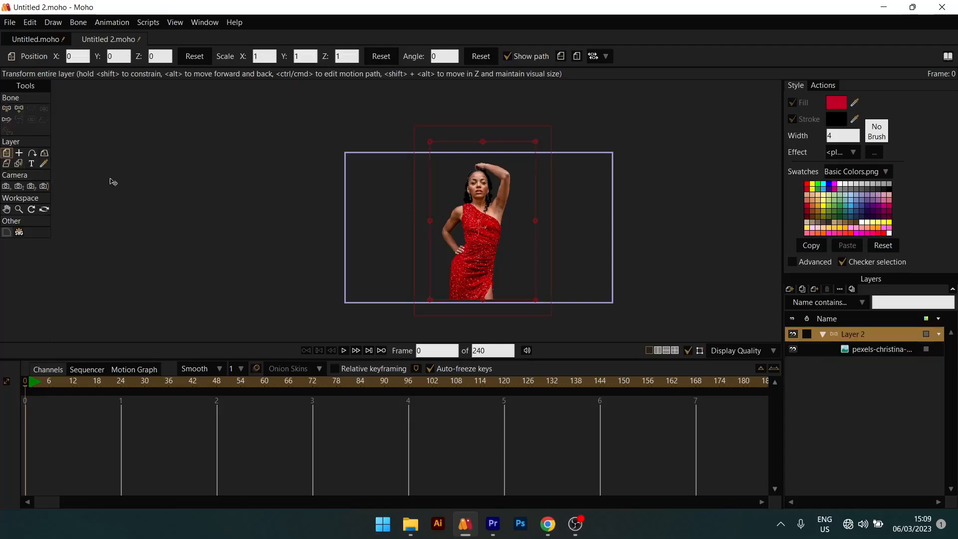
- Try drawing four separate bones with Add Bone, one over the woman's lower body and three beside her
{"action": "left_click", "coordinate": [6, 109]}
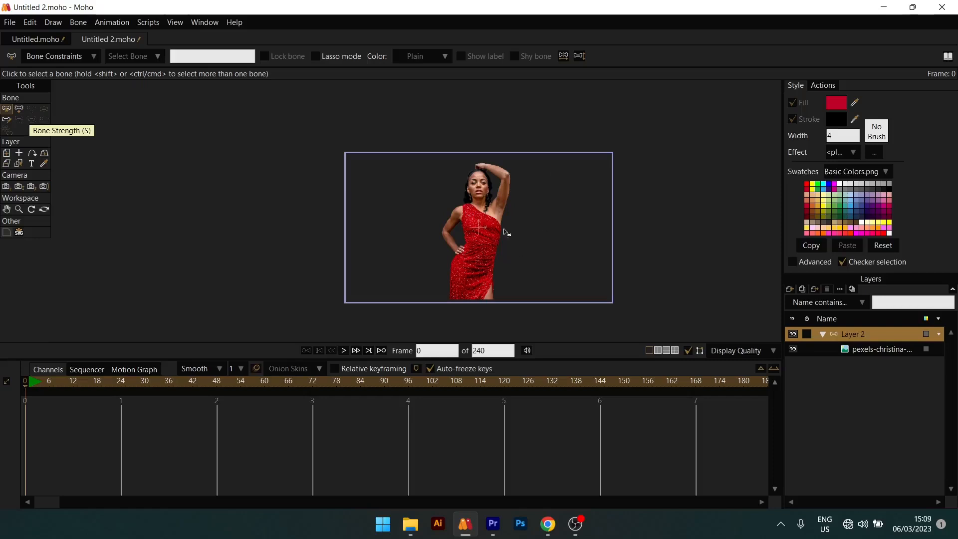
{"action": "left_click", "coordinate": [22, 108]}
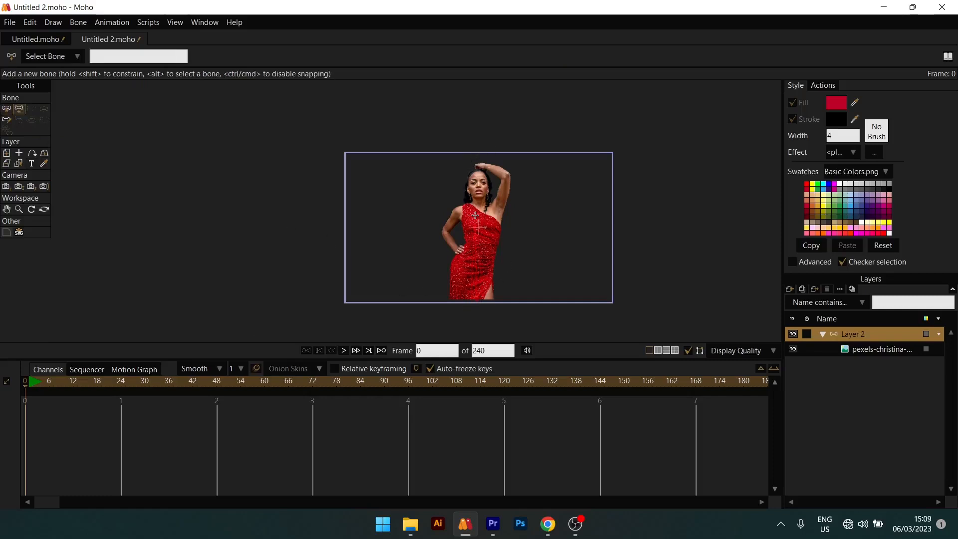
{"action": "left_click_drag", "start_coordinate": [478, 227], "coordinate": [477, 299]}
{"action": "left_click_drag", "start_coordinate": [342, 289], "coordinate": [365, 204]}
{"action": "left_click_drag", "start_coordinate": [288, 284], "coordinate": [259, 220]}
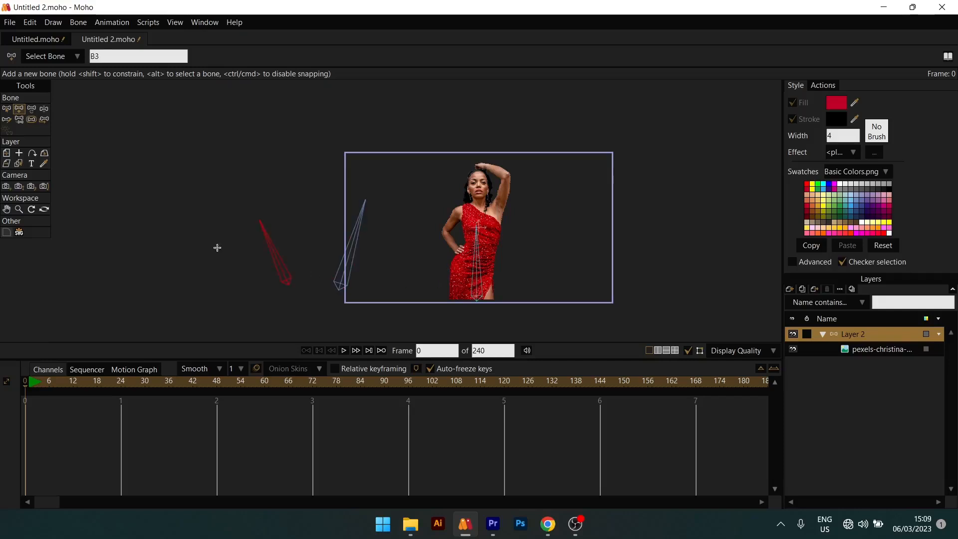
{"action": "mouse_move", "coordinate": [210, 278]}
{"action": "left_mouse_down"}
{"action": "mouse_move", "coordinate": [229, 208]}
{"action": "mouse_move", "coordinate": [170, 180]}
{"action": "left_mouse_up"}
- Undo the four separately drawn bones
{"action": "key", "text": "ctrl+z"}
{"action": "key", "text": "ctrl+z"}
{"action": "key", "text": "ctrl+z"}
{"action": "key", "text": "ctrl+z"}
{"action": "key", "text": "ctrl+z"}
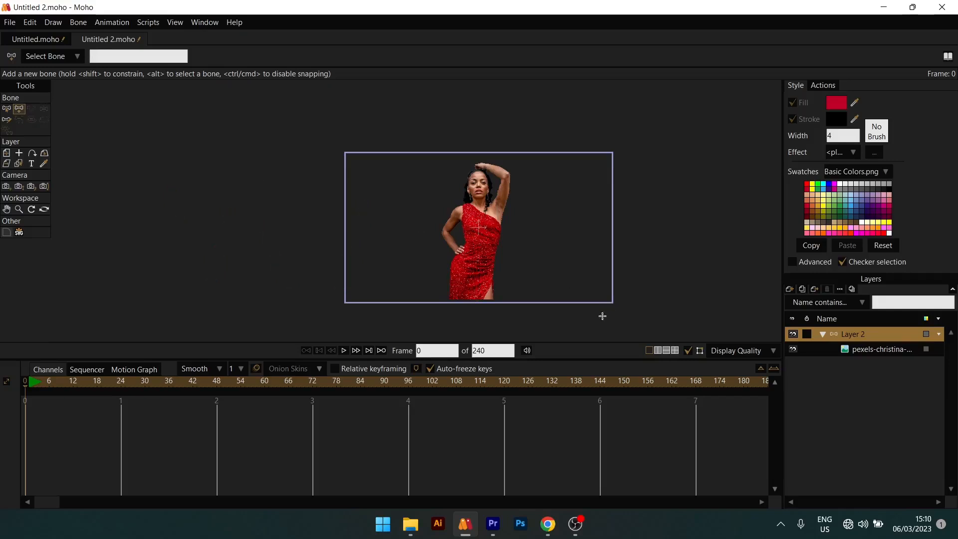
- Try drawing a curved chain of bones beside the woman with a new bone length of 0.10, and undo it
{"action": "left_click", "coordinate": [8, 121]}
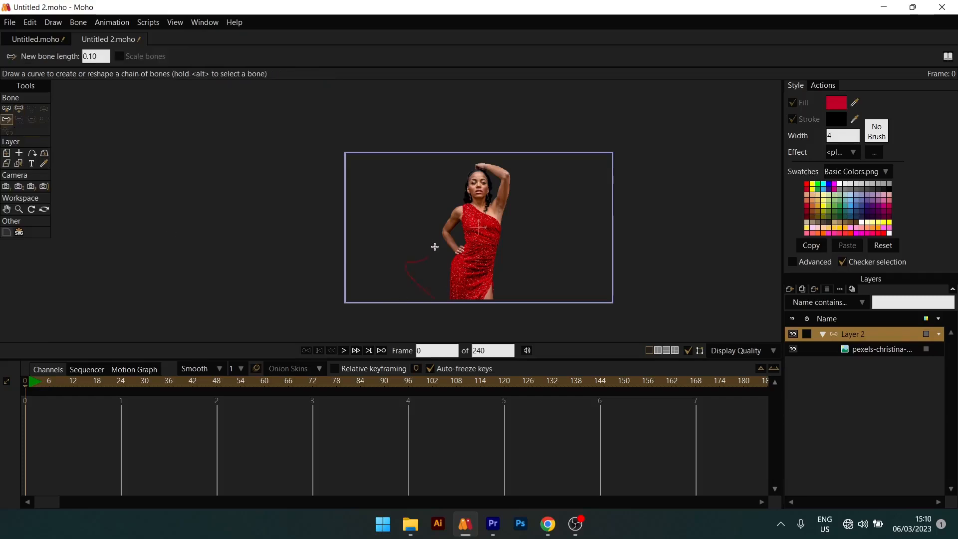
{"action": "left_click_drag", "start_coordinate": [435, 247], "coordinate": [413, 223]}
{"action": "scroll", "coordinate": [432, 249], "scroll_direction": "up", "scroll_amount": 5}
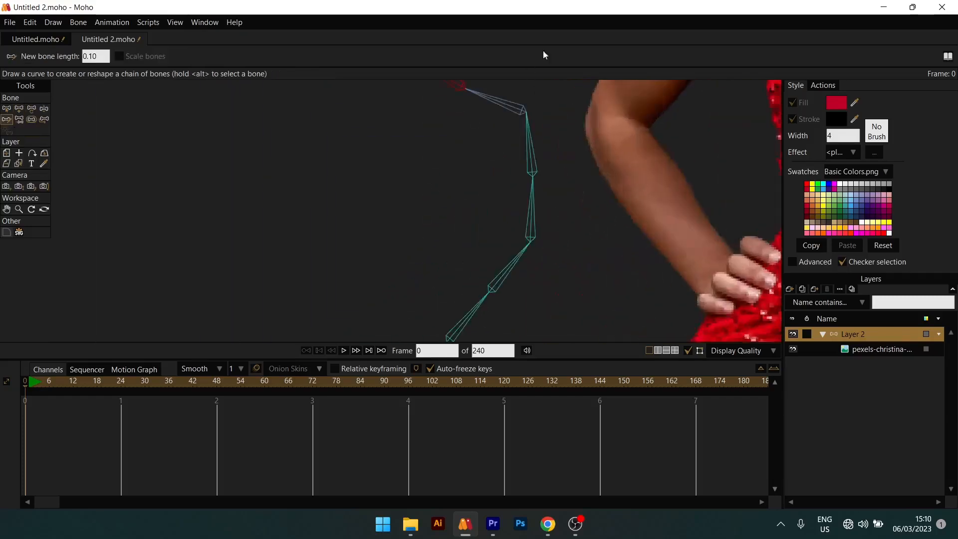
{"action": "scroll", "coordinate": [541, 167], "scroll_direction": "down", "scroll_amount": 6}
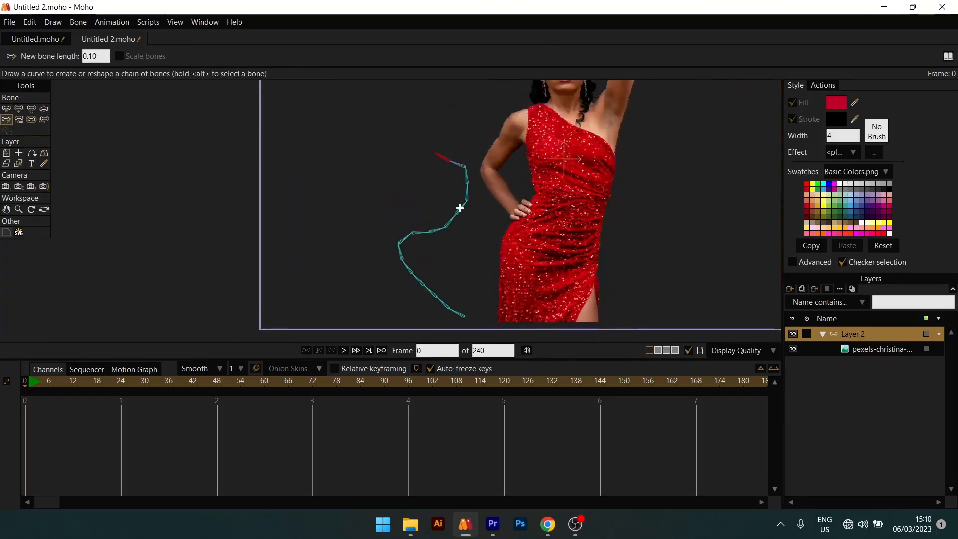
{"action": "key", "text": "ctrl+z"}
{"action": "scroll", "coordinate": [428, 231], "scroll_direction": "down", "scroll_amount": 4}
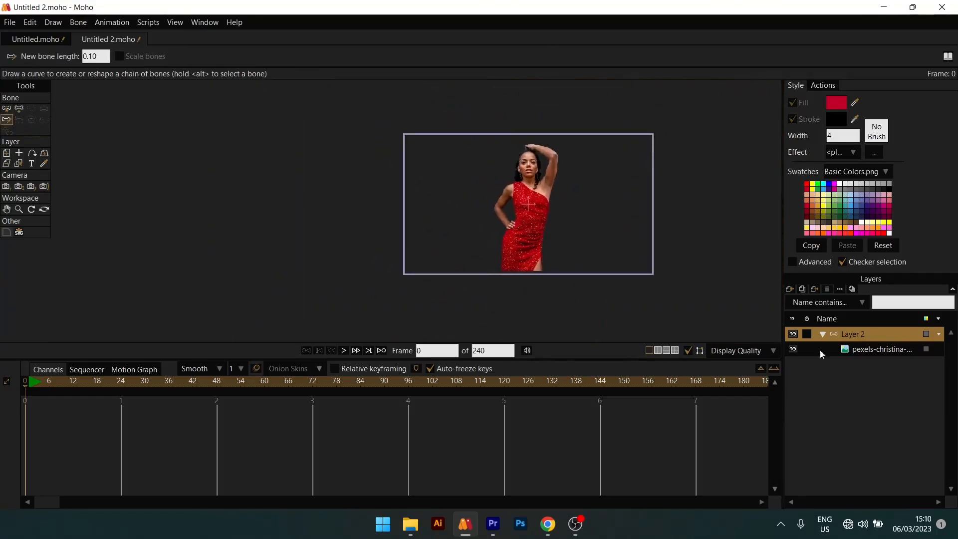
- Try adding a pin bone and a vertical bone beside the woman with Add Bone, and delete them
{"action": "scroll", "coordinate": [545, 244], "scroll_direction": "up", "scroll_amount": 3}
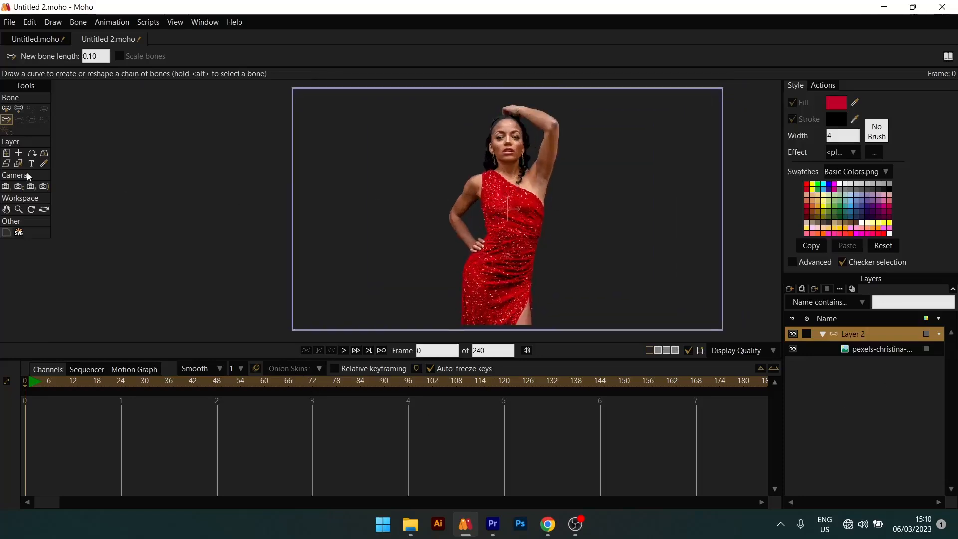
{"action": "left_click", "coordinate": [19, 109]}
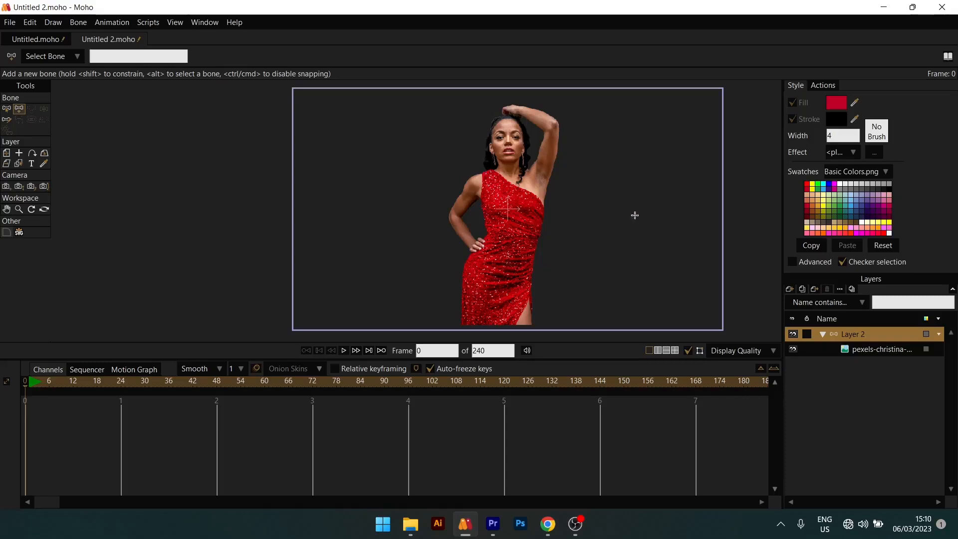
{"action": "left_click", "coordinate": [650, 130]}
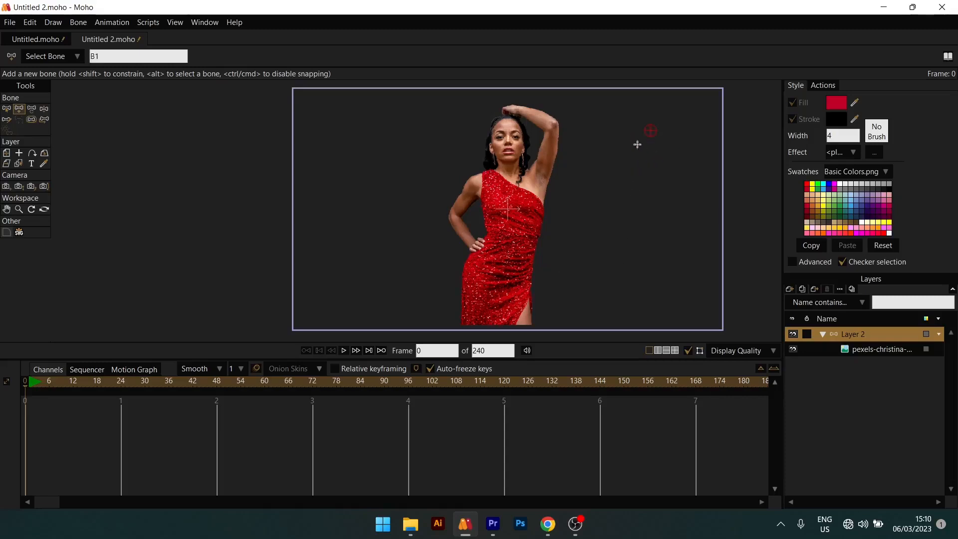
{"action": "left_click_drag", "start_coordinate": [651, 161], "coordinate": [652, 254]}
{"action": "key", "text": "b"}
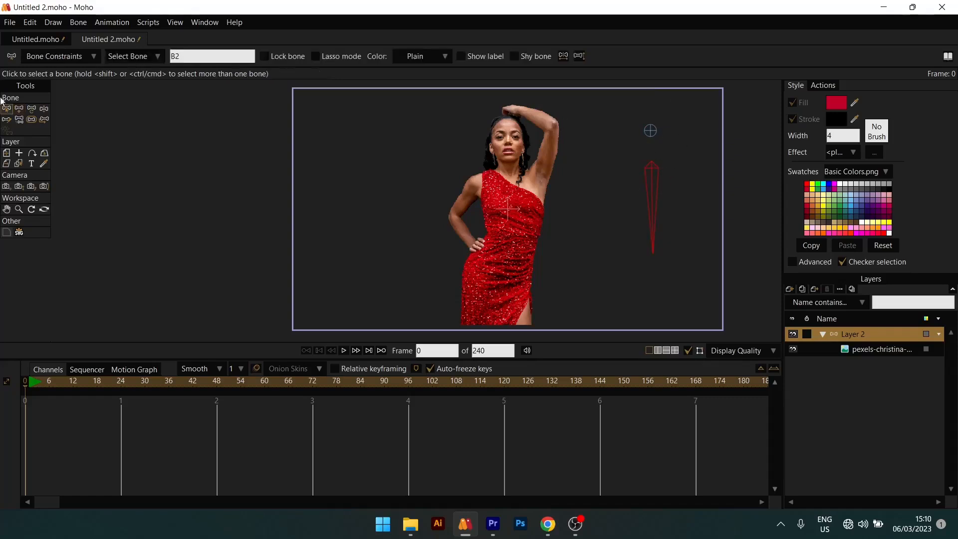
{"action": "left_click", "coordinate": [651, 163]}
{"action": "key", "text": "Delete"}
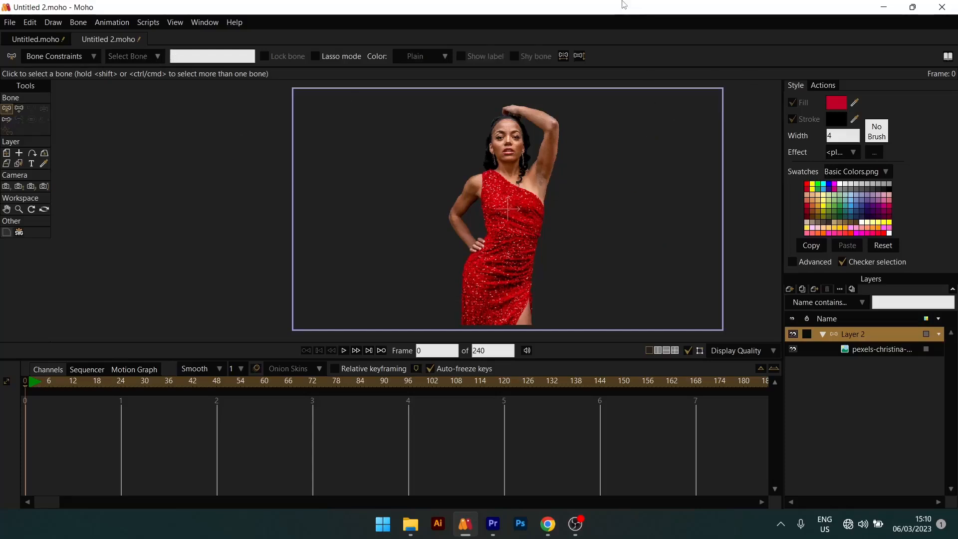
- Add a horizontal bone across the woman's hips and two bones stacked up through her torso and head
{"action": "left_click_drag", "start_coordinate": [569, 227], "coordinate": [568, 197]}
{"action": "left_click_drag", "start_coordinate": [532, 239], "coordinate": [471, 281]}
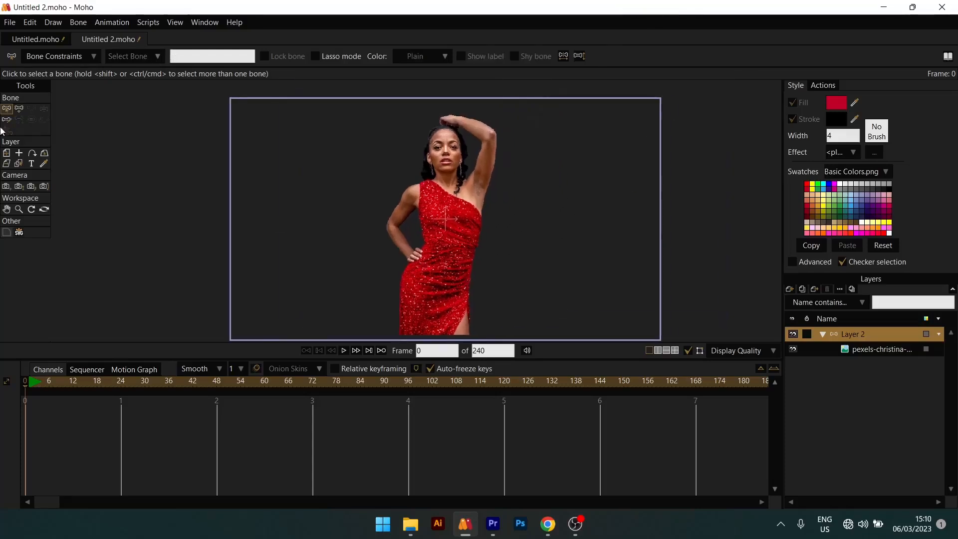
{"action": "left_click", "coordinate": [19, 108]}
{"action": "left_click_drag", "start_coordinate": [609, 282], "coordinate": [652, 275]}
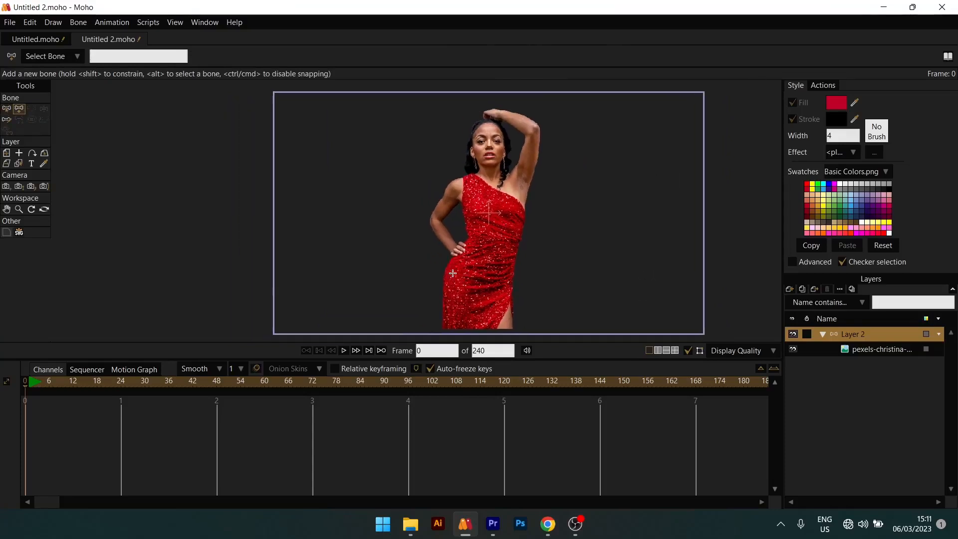
{"action": "left_click", "coordinate": [491, 336]}
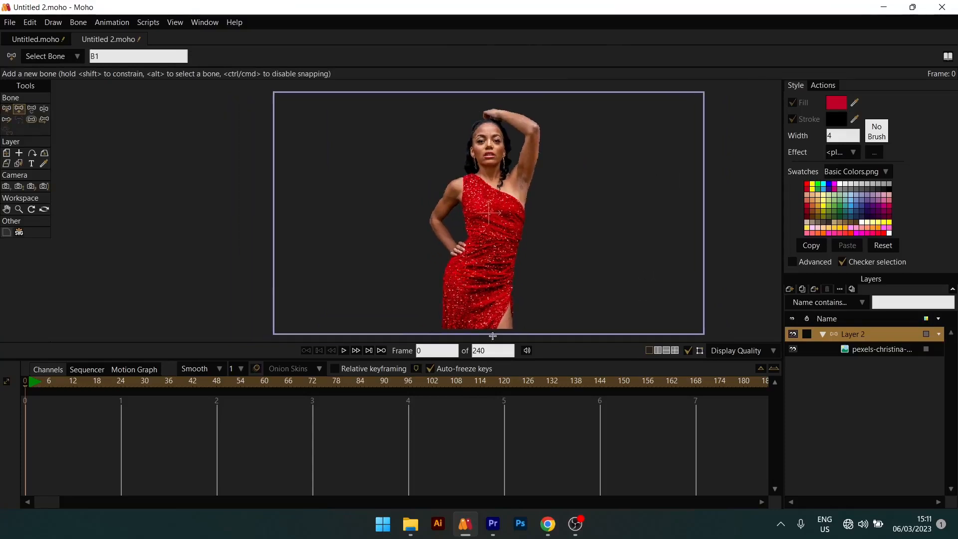
{"action": "left_click_drag", "start_coordinate": [491, 268], "coordinate": [509, 234]}
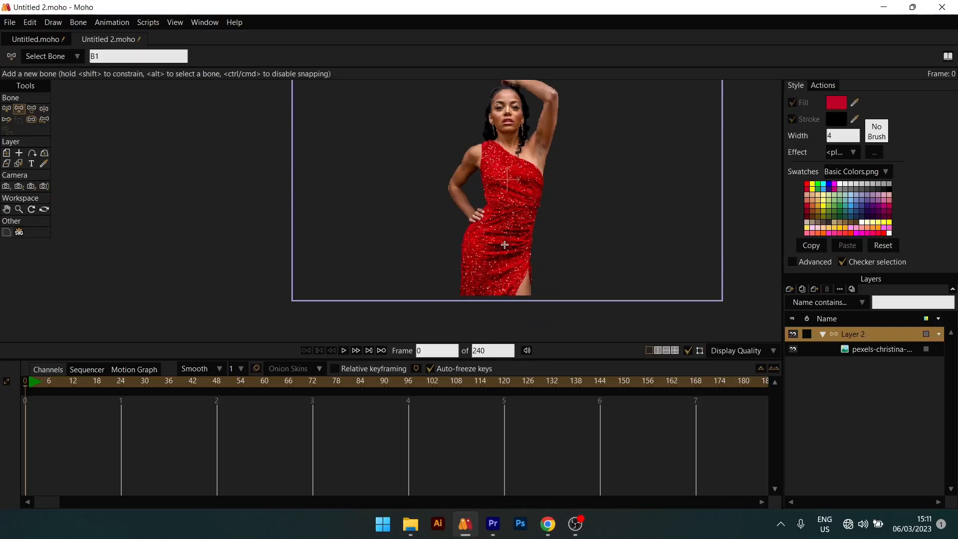
{"action": "mouse_move", "coordinate": [472, 240]}
{"action": "left_mouse_down"}
{"action": "mouse_move", "coordinate": [529, 240]}
{"action": "mouse_move", "coordinate": [508, 103]}
{"action": "left_mouse_up"}
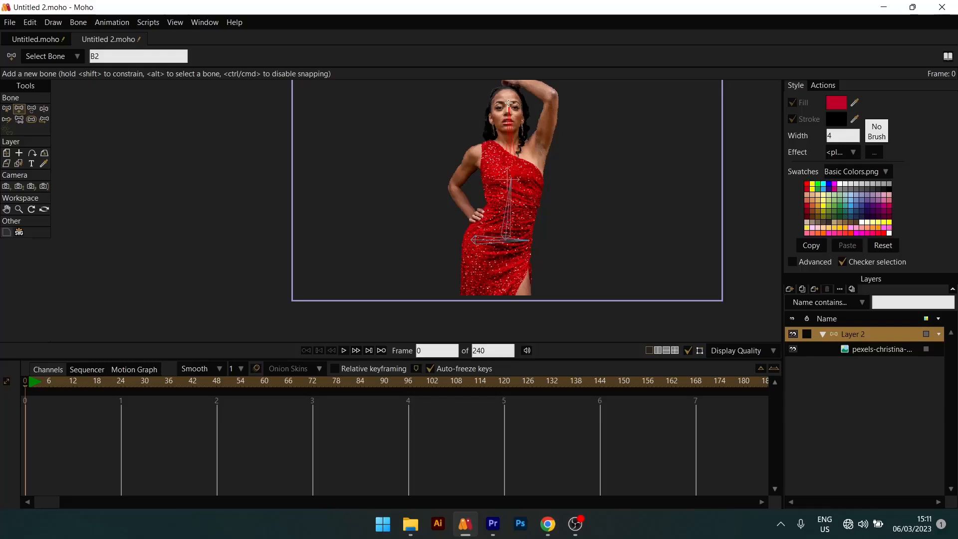
- Select the hip bone as parent and add a vertical bone running down from it to the bottom of the dress
{"action": "left_click", "coordinate": [6, 109]}
{"action": "left_click", "coordinate": [471, 218]}
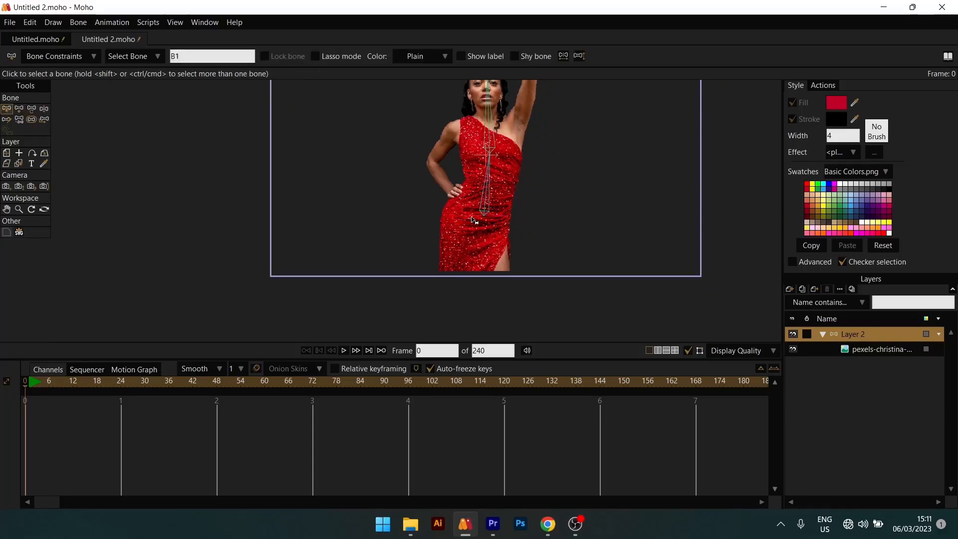
{"action": "scroll", "coordinate": [472, 219], "scroll_direction": "down", "scroll_amount": 3}
{"action": "left_click", "coordinate": [19, 109]}
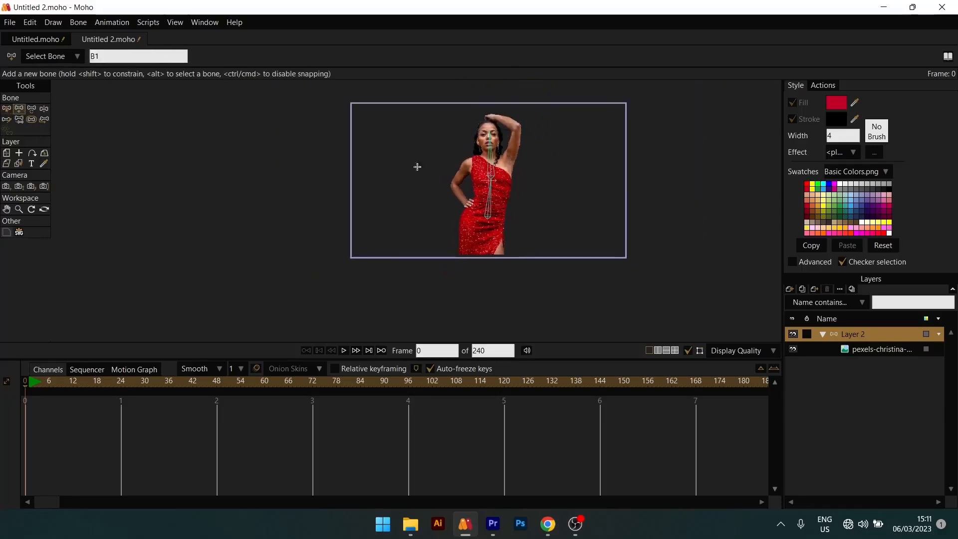
{"action": "left_click_drag", "start_coordinate": [488, 222], "coordinate": [489, 255]}
{"action": "scroll", "coordinate": [490, 255], "scroll_direction": "up", "scroll_amount": 2}
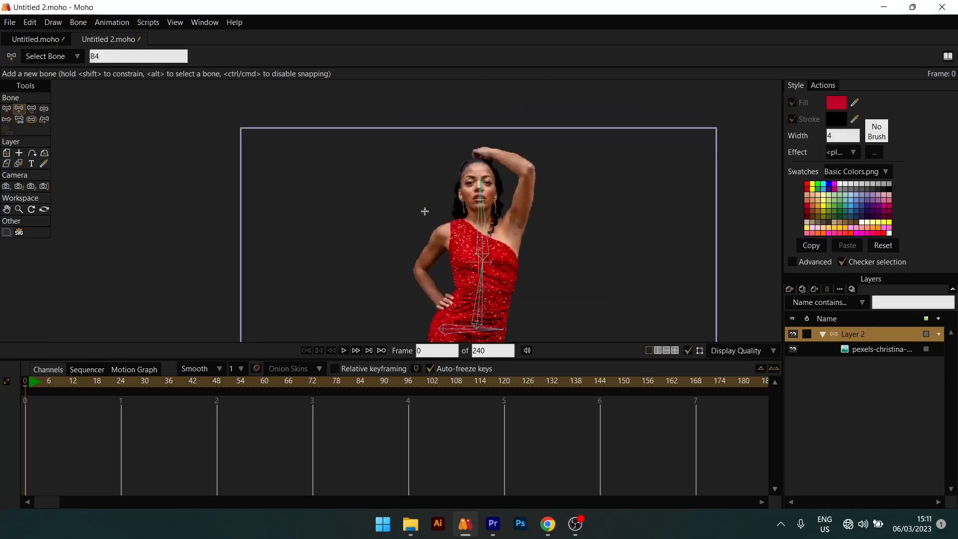
- Compare the Transform Bone, Manipulate Bones and Select Bone tools, and examine the bones' influence areas over the woman
{"action": "left_click_drag", "start_coordinate": [502, 261], "coordinate": [501, 210]}
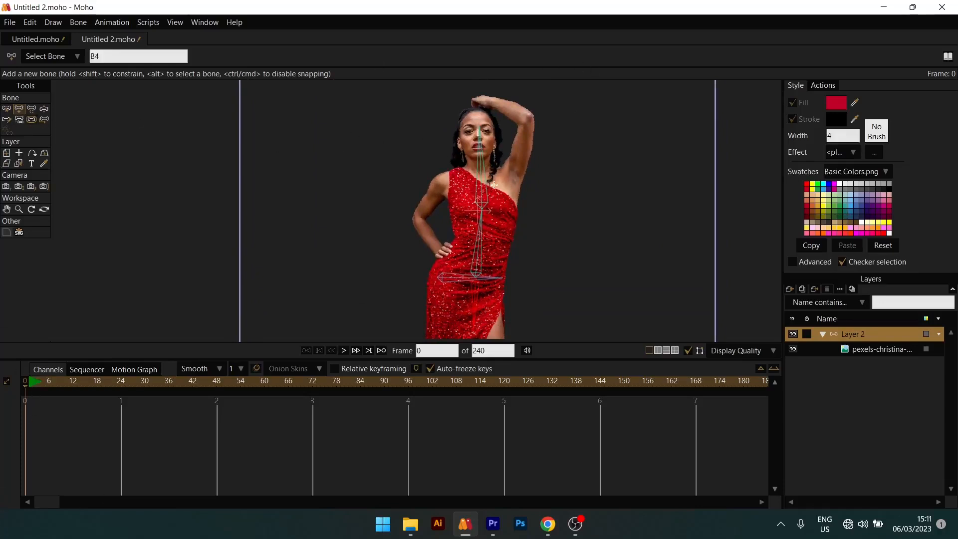
{"action": "left_click", "coordinate": [33, 110]}
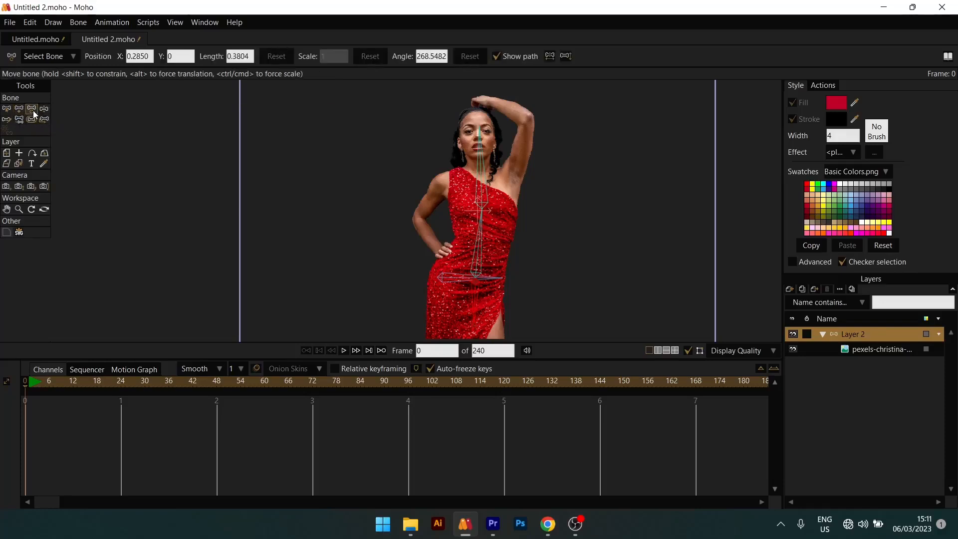
{"action": "left_click", "coordinate": [44, 110]}
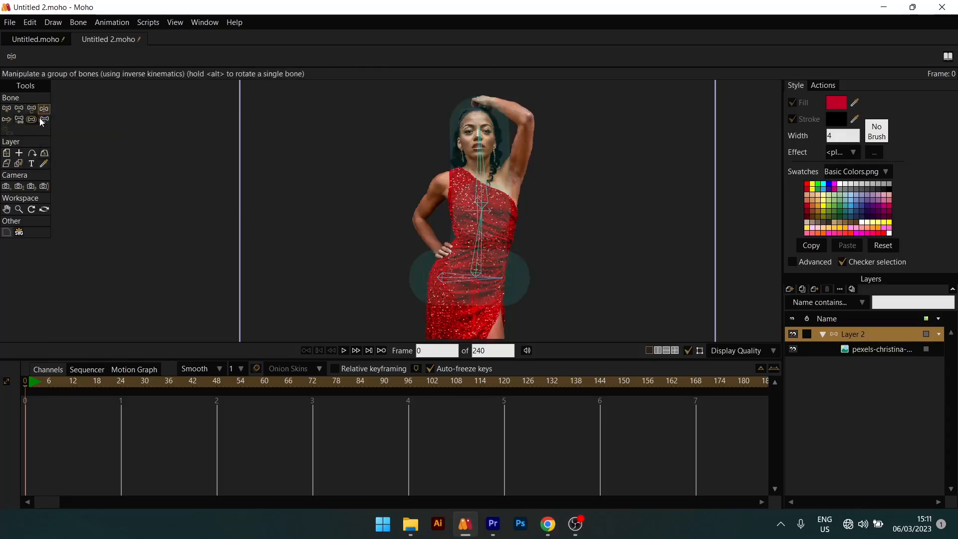
{"action": "left_click", "coordinate": [7, 108]}
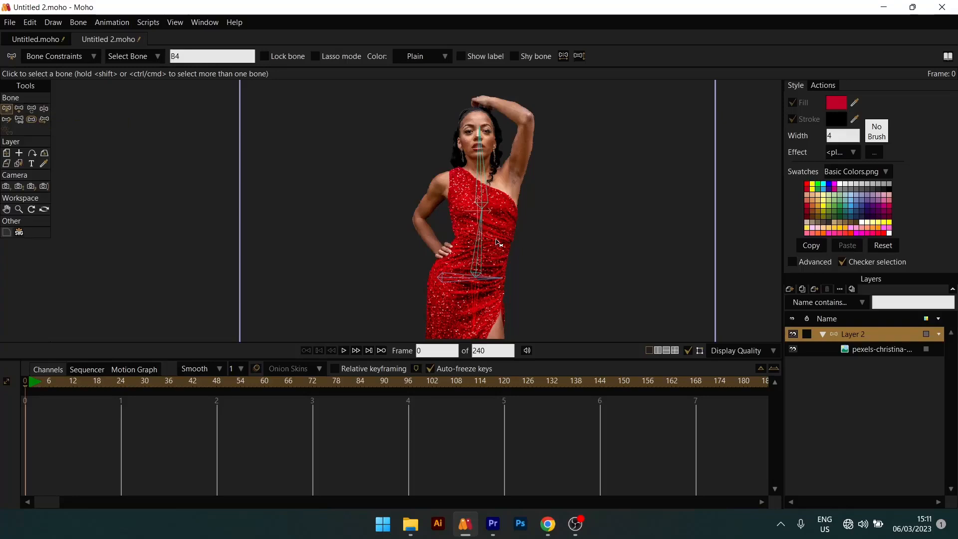
{"action": "scroll", "coordinate": [495, 239], "scroll_direction": "down", "scroll_amount": 3}
{"action": "left_click_drag", "start_coordinate": [484, 240], "coordinate": [475, 220]}
{"action": "scroll", "coordinate": [477, 162], "scroll_direction": "up", "scroll_amount": 5}
{"action": "scroll", "coordinate": [479, 164], "scroll_direction": "up", "scroll_amount": 2}
{"action": "scroll", "coordinate": [454, 226], "scroll_direction": "down", "scroll_amount": 3}
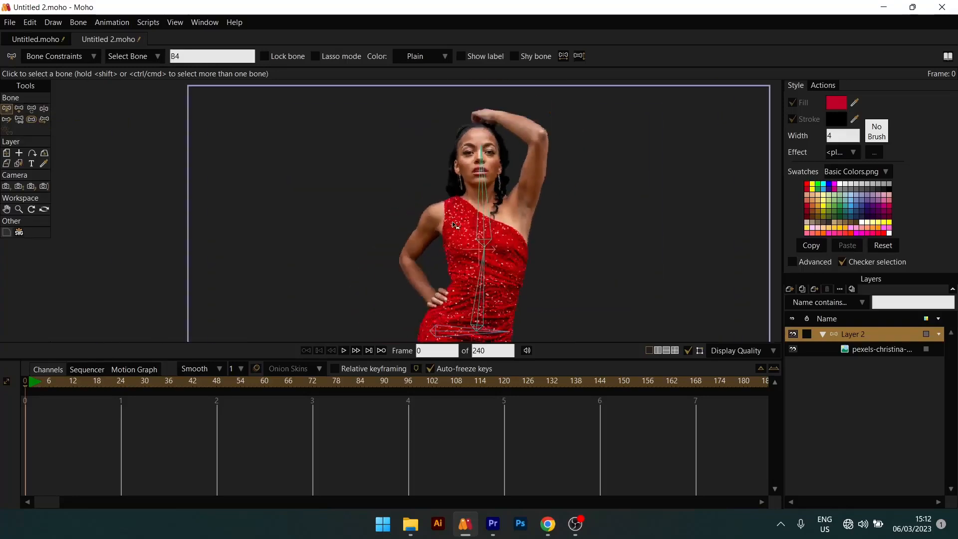
{"action": "left_click", "coordinate": [43, 108]}
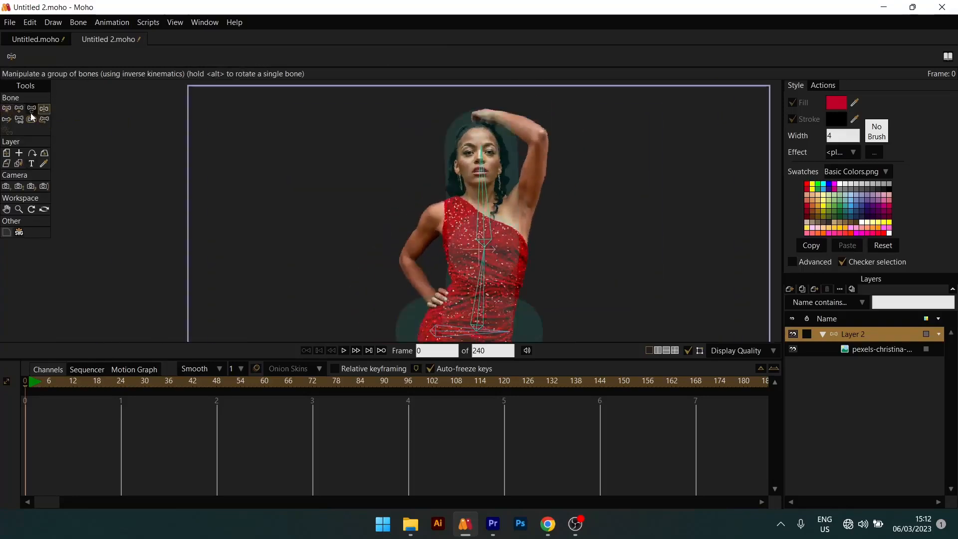
{"action": "scroll", "coordinate": [495, 209], "scroll_direction": "down", "scroll_amount": 1}
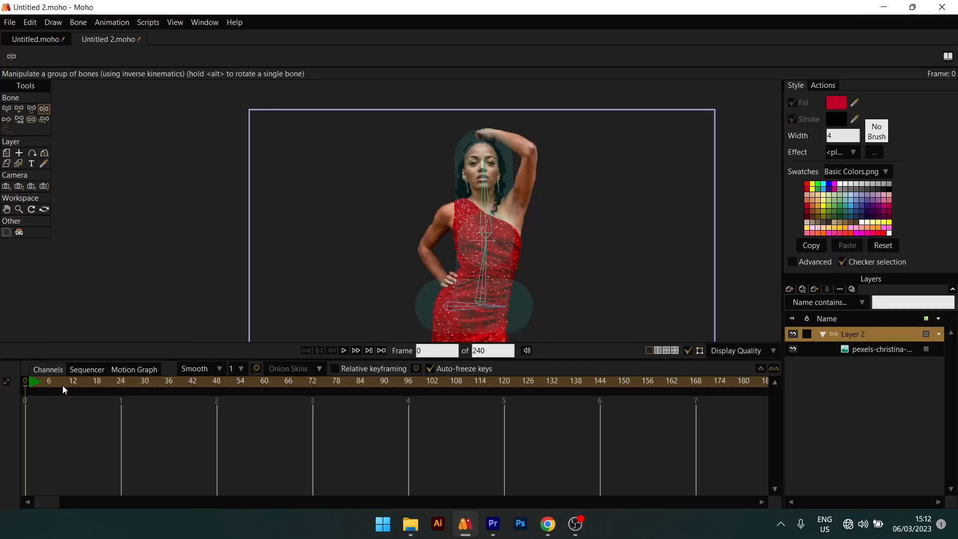
- Try bending the torso, head and lower body with Manipulate Bones at frame 24, and delete the resulting keyframes
{"action": "left_click_drag", "start_coordinate": [62, 385], "coordinate": [119, 390]}
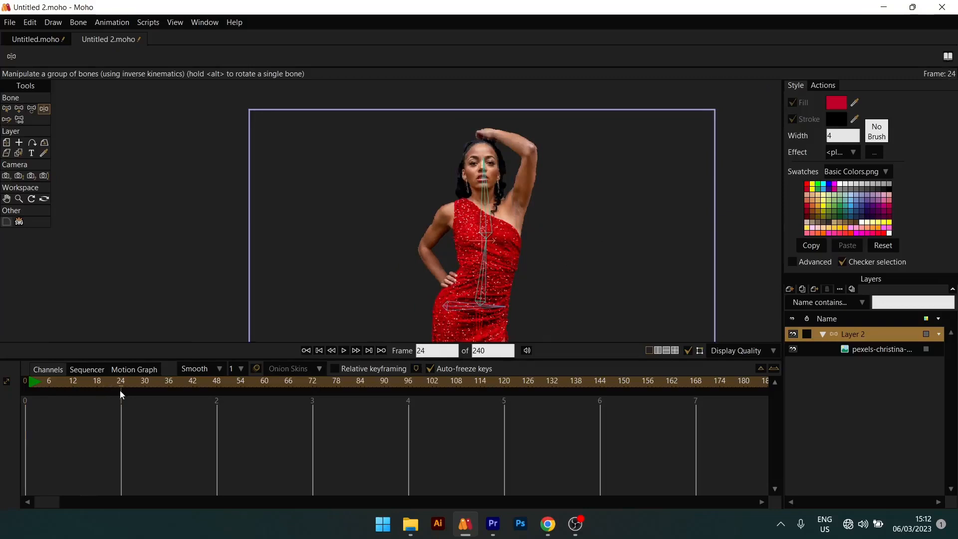
{"action": "mouse_move", "coordinate": [495, 201]}
{"action": "left_mouse_down"}
{"action": "mouse_move", "coordinate": [454, 224]}
{"action": "mouse_move", "coordinate": [517, 255]}
{"action": "mouse_move", "coordinate": [495, 210]}
{"action": "left_mouse_up"}
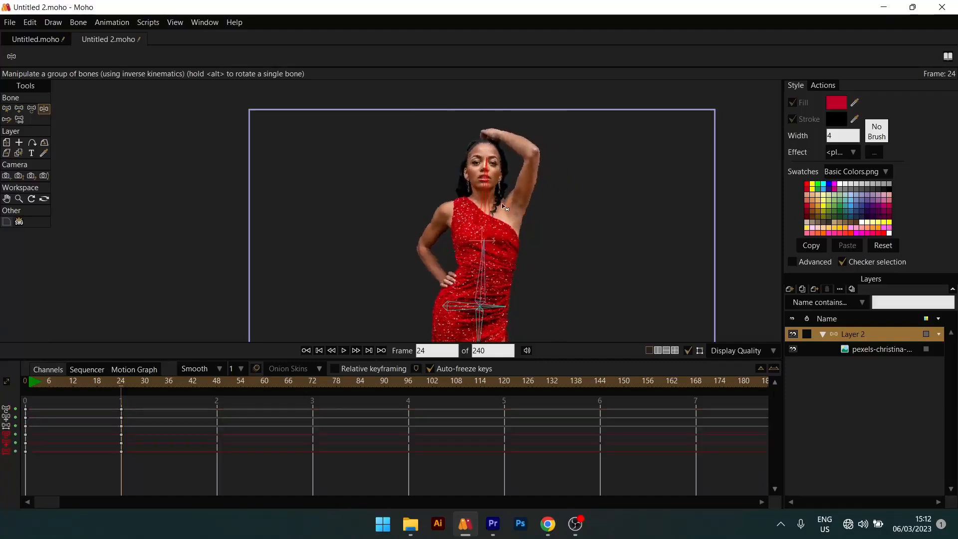
{"action": "mouse_move", "coordinate": [459, 216]}
{"action": "left_mouse_down"}
{"action": "mouse_move", "coordinate": [499, 259]}
{"action": "mouse_move", "coordinate": [543, 271]}
{"action": "mouse_move", "coordinate": [509, 202]}
{"action": "mouse_move", "coordinate": [478, 218]}
{"action": "mouse_move", "coordinate": [508, 203]}
{"action": "mouse_move", "coordinate": [509, 234]}
{"action": "mouse_move", "coordinate": [519, 222]}
{"action": "mouse_move", "coordinate": [474, 206]}
{"action": "left_mouse_up"}
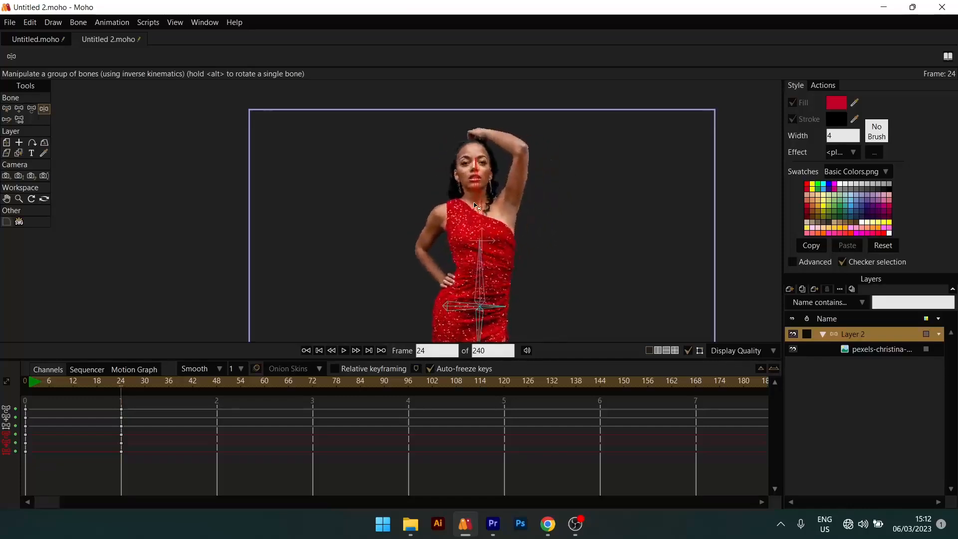
{"action": "left_click_drag", "start_coordinate": [470, 274], "coordinate": [483, 254]}
{"action": "left_click_drag", "start_coordinate": [467, 307], "coordinate": [472, 229]}
{"action": "left_click_drag", "start_coordinate": [494, 261], "coordinate": [495, 285]}
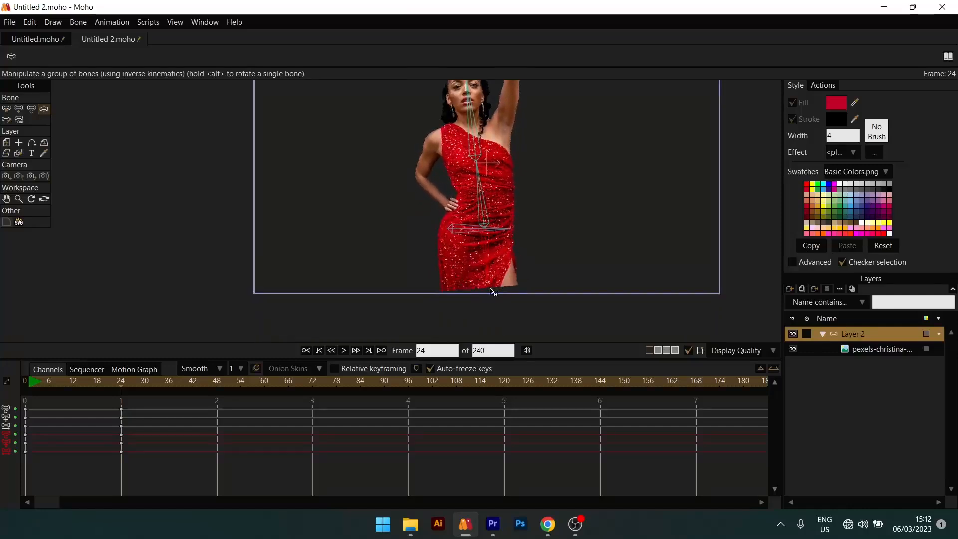
{"action": "left_click_drag", "start_coordinate": [137, 408], "coordinate": [82, 475]}
{"action": "key", "text": "Delete"}
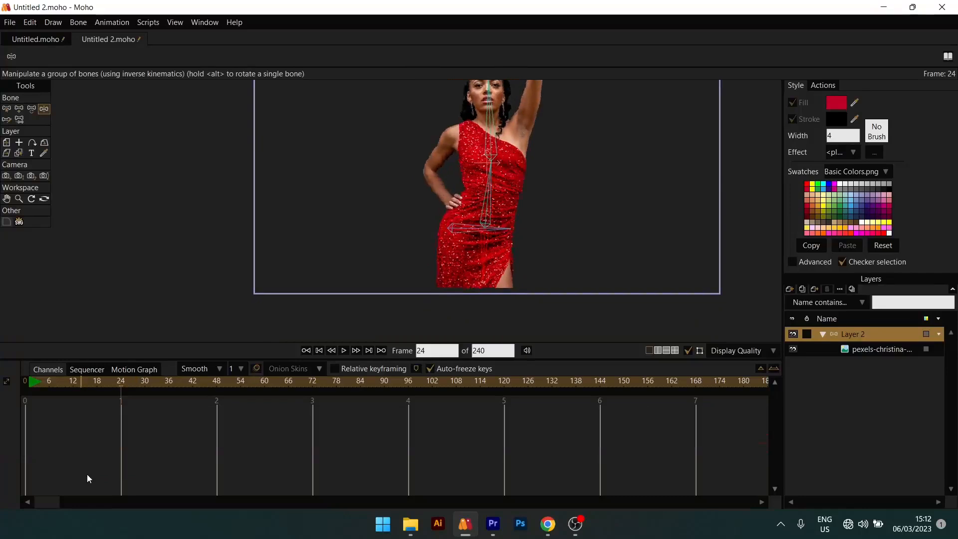
- Pose the upper body with Manipulate Bones leaning right at frame 24, leaning left at frame 48 and upright at frame 72
{"action": "left_click_drag", "start_coordinate": [437, 175], "coordinate": [437, 218]}
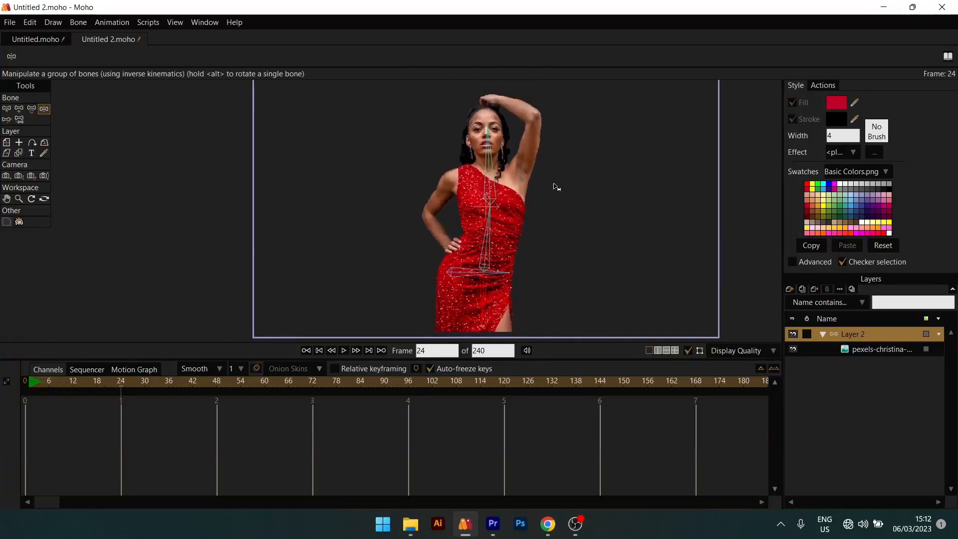
{"action": "left_click_drag", "start_coordinate": [490, 235], "coordinate": [513, 245]}
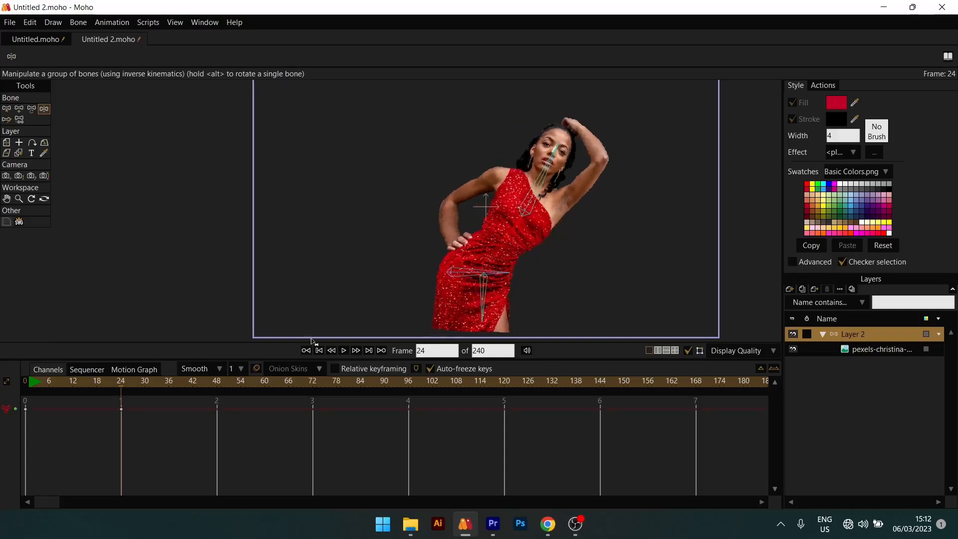
{"action": "left_click_drag", "start_coordinate": [143, 384], "coordinate": [217, 384]}
{"action": "mouse_move", "coordinate": [493, 243]}
{"action": "left_mouse_down"}
{"action": "mouse_move", "coordinate": [462, 238]}
{"action": "mouse_move", "coordinate": [457, 226]}
{"action": "mouse_move", "coordinate": [493, 229]}
{"action": "left_mouse_up"}
{"action": "left_click", "coordinate": [314, 387]}
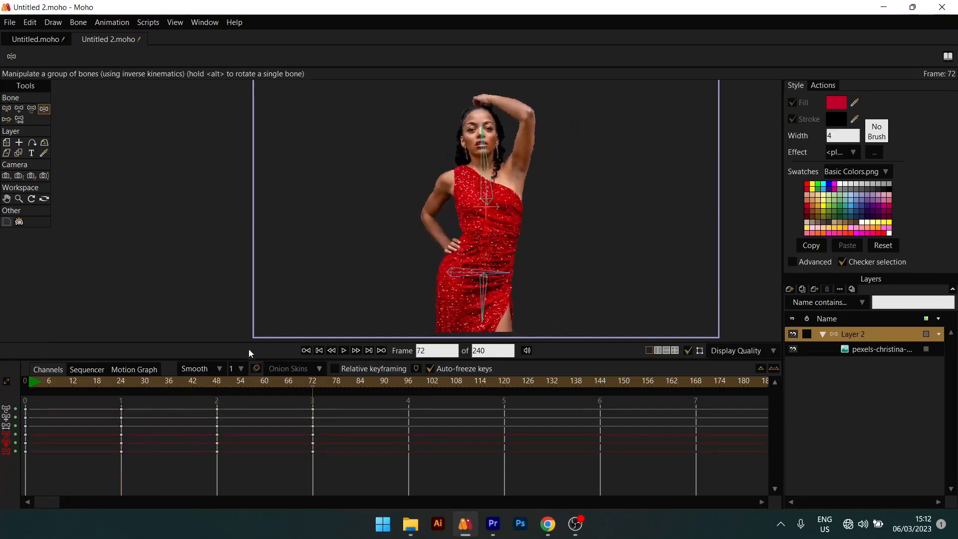
- Play the swaying animation from the start twice
{"action": "left_click_drag", "start_coordinate": [31, 385], "coordinate": [21, 387]}
{"action": "key", "text": "space"}
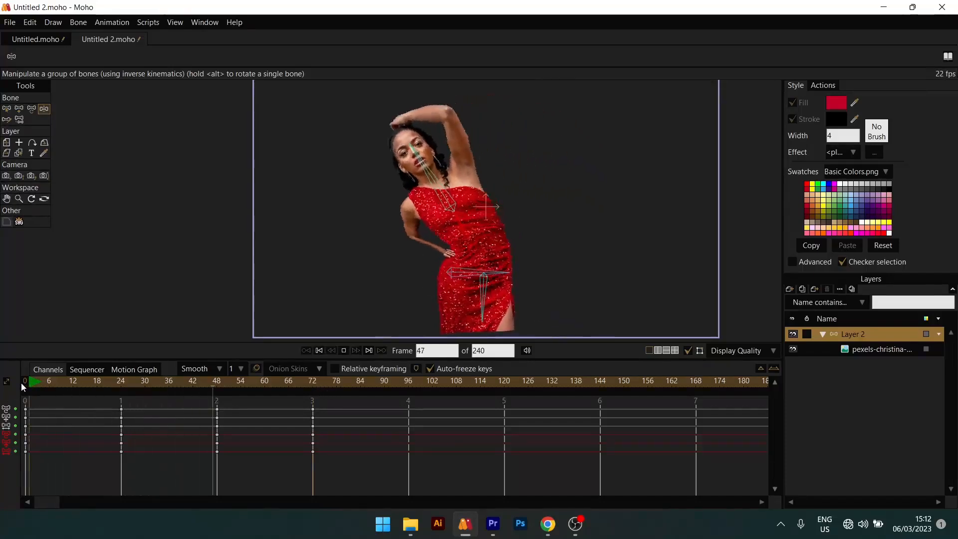
{"action": "key", "text": "space"}
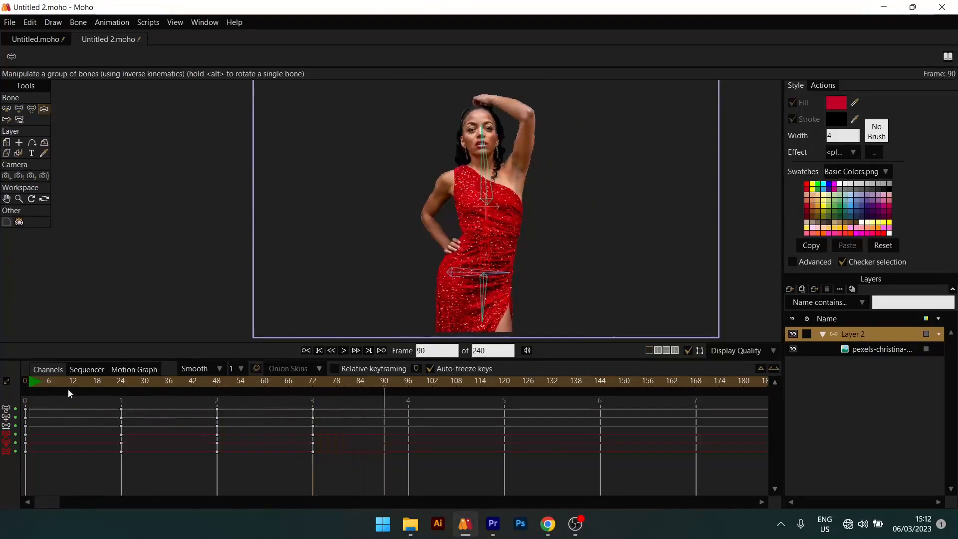
{"action": "key", "text": "space"}
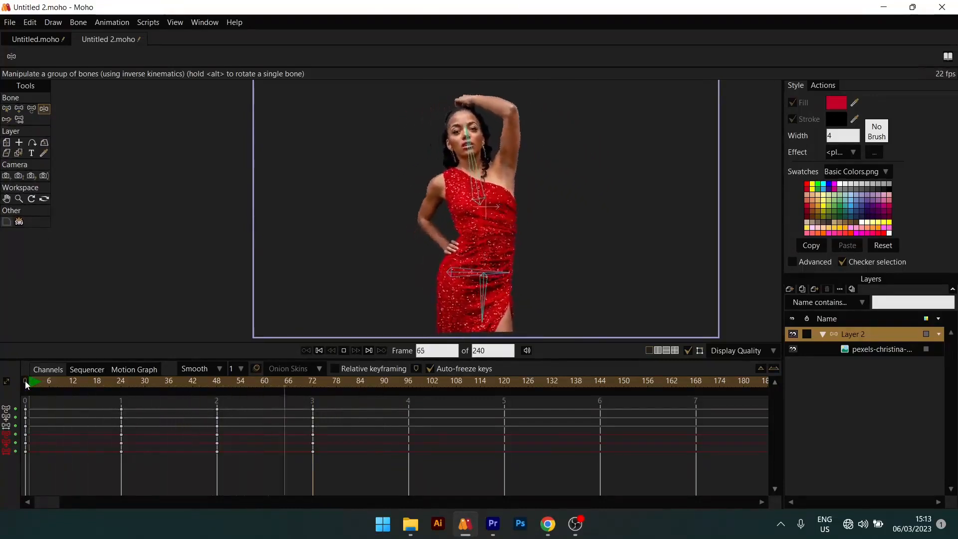
{"action": "key", "text": "space"}
- Inspect the woman's pose at frame 72 and the bones' influence areas at frame 0
{"action": "left_click_drag", "start_coordinate": [318, 383], "coordinate": [312, 382]}
{"action": "scroll", "coordinate": [515, 130], "scroll_direction": "down", "scroll_amount": 2}
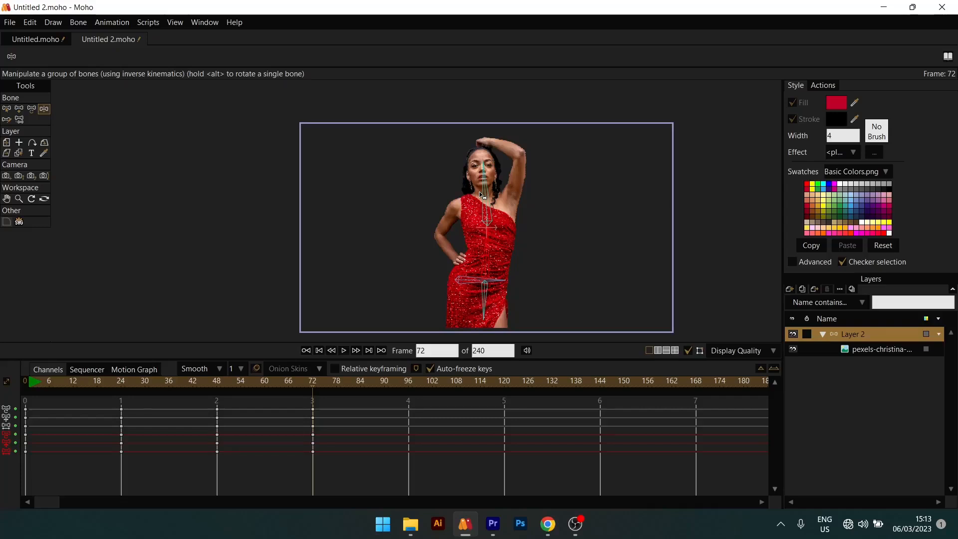
{"action": "left_click_drag", "start_coordinate": [64, 390], "coordinate": [22, 396]}
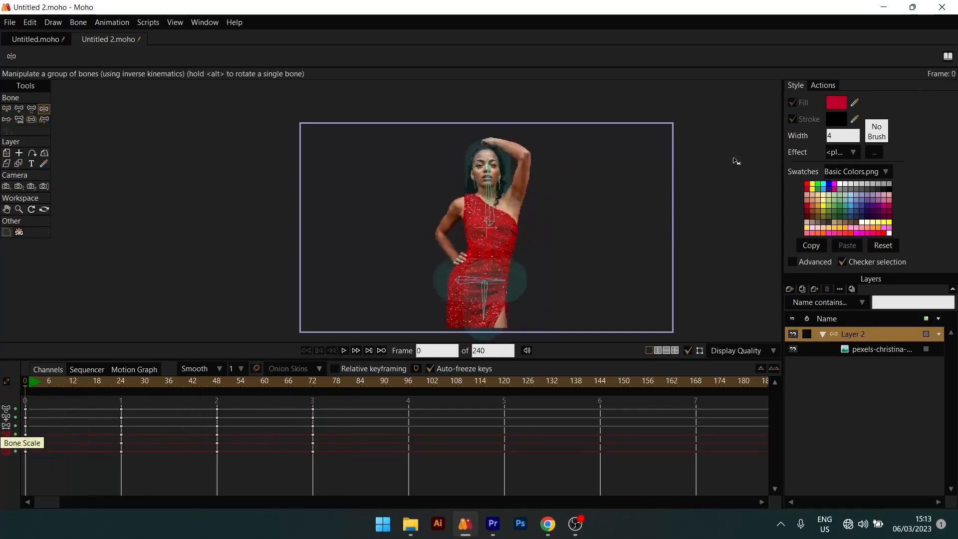
{"action": "scroll", "coordinate": [484, 246], "scroll_direction": "down", "scroll_amount": 3}
{"action": "scroll", "coordinate": [517, 183], "scroll_direction": "up", "scroll_amount": 5}
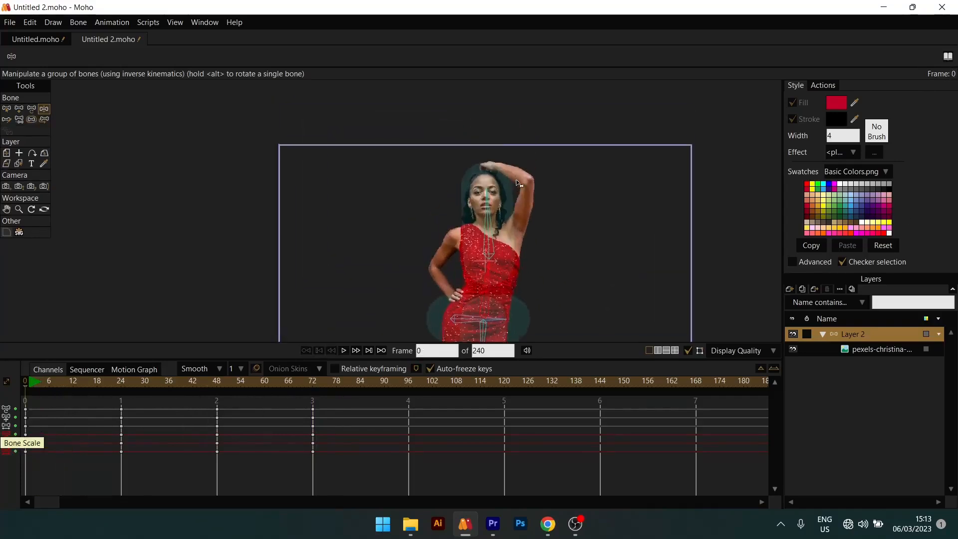
{"action": "scroll", "coordinate": [517, 183], "scroll_direction": "down", "scroll_amount": 2}
{"action": "scroll", "coordinate": [518, 180], "scroll_direction": "up", "scroll_amount": 4}
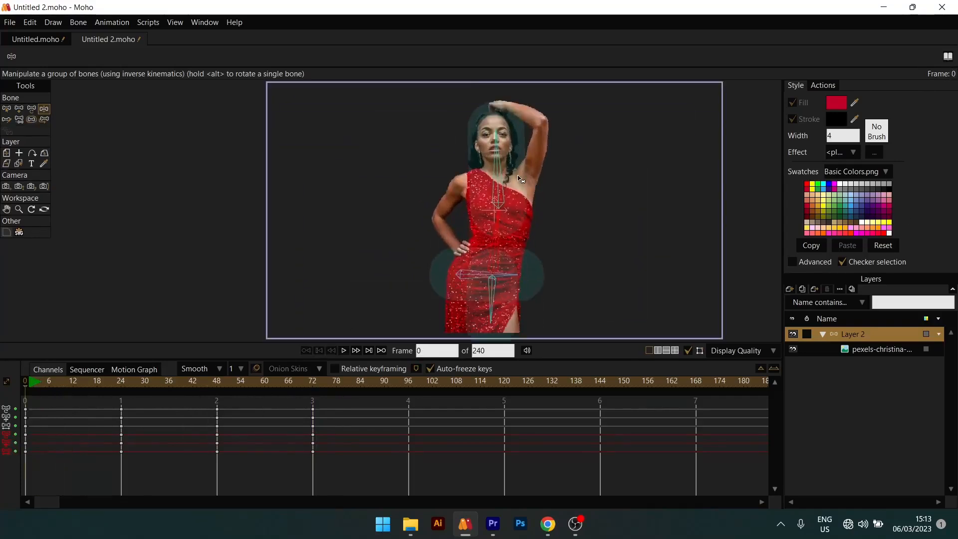
- Examine the woman's bone structure and the bones' influence areas around the head, torso and hips at frame 0
{"action": "scroll", "coordinate": [497, 264], "scroll_direction": "up", "scroll_amount": 2}
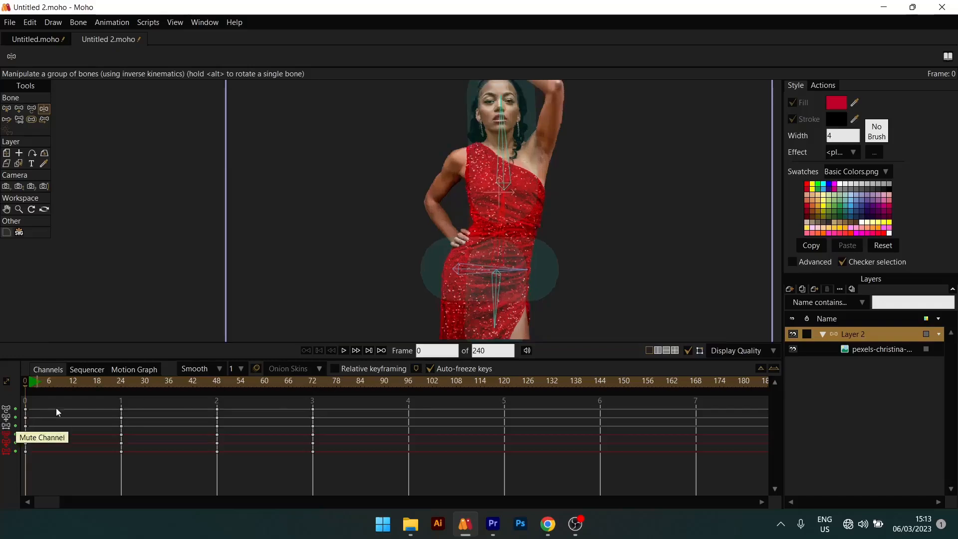
{"action": "scroll", "coordinate": [509, 219], "scroll_direction": "down", "scroll_amount": 1}
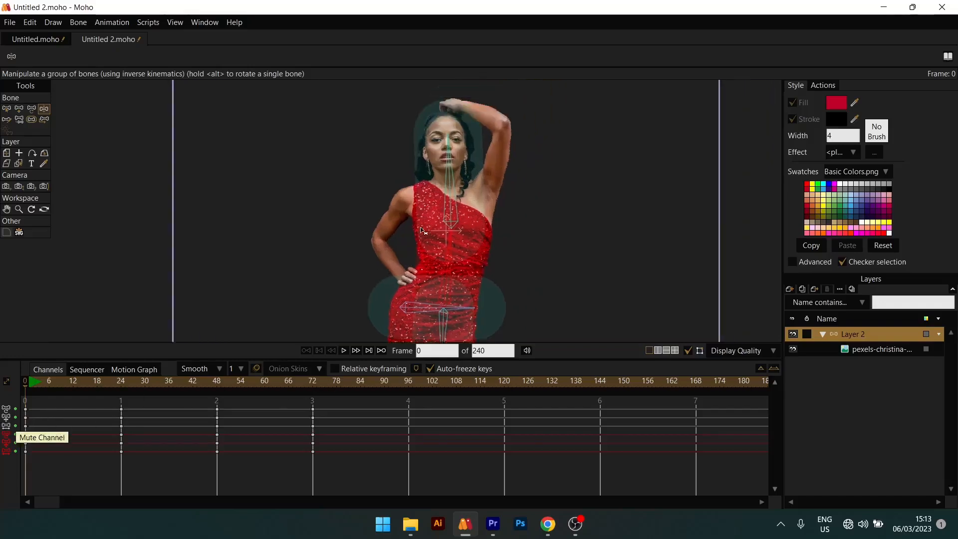
{"action": "scroll", "coordinate": [464, 182], "scroll_direction": "down", "scroll_amount": 2}
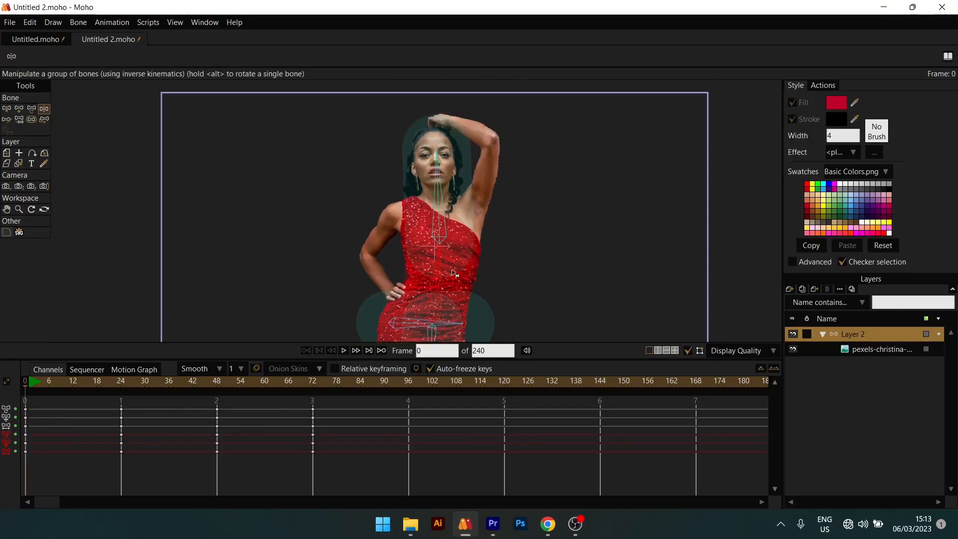
{"action": "scroll", "coordinate": [434, 225], "scroll_direction": "down", "scroll_amount": 2}
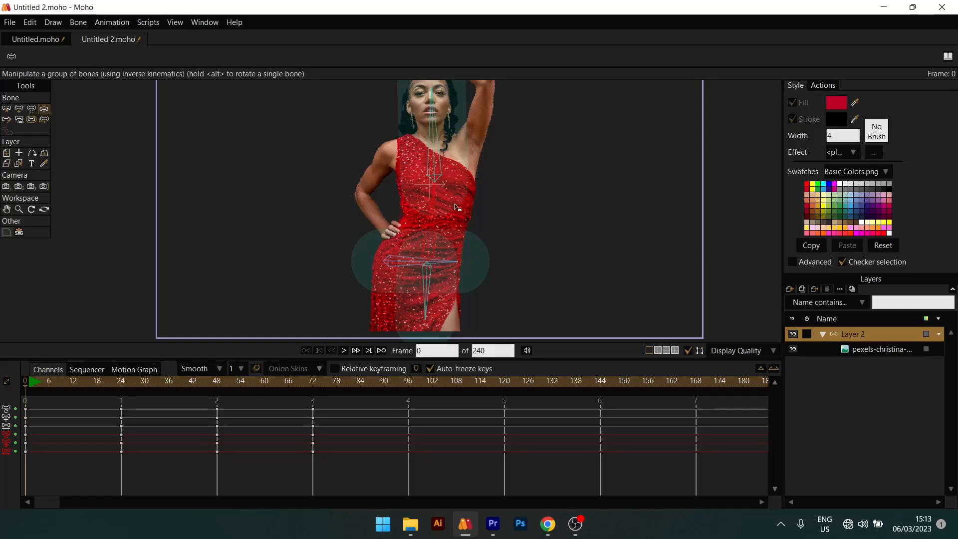
{"action": "scroll", "coordinate": [445, 282], "scroll_direction": "down", "scroll_amount": 2}
{"action": "scroll", "coordinate": [419, 271], "scroll_direction": "up", "scroll_amount": 2}
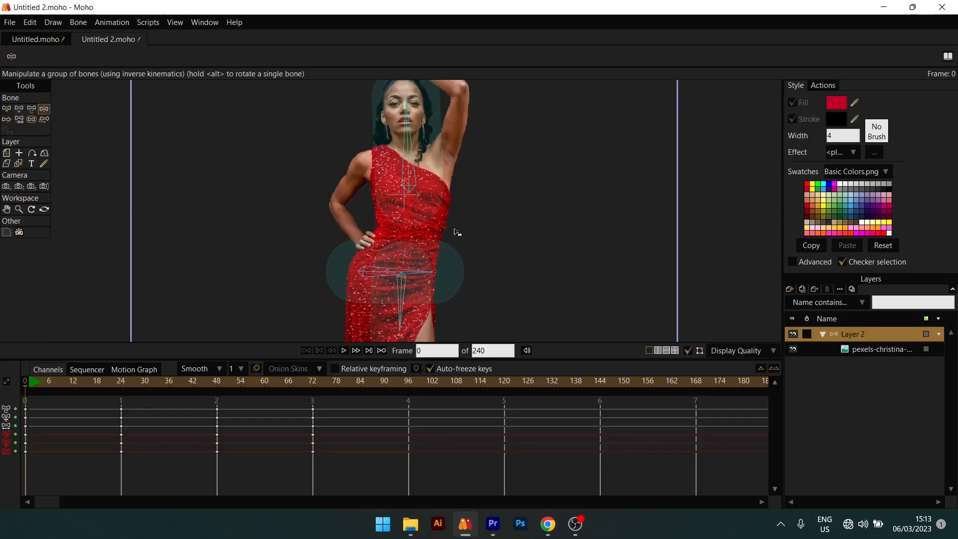
{"action": "scroll", "coordinate": [439, 168], "scroll_direction": "down", "scroll_amount": 2}
{"action": "scroll", "coordinate": [402, 188], "scroll_direction": "up", "scroll_amount": 4}
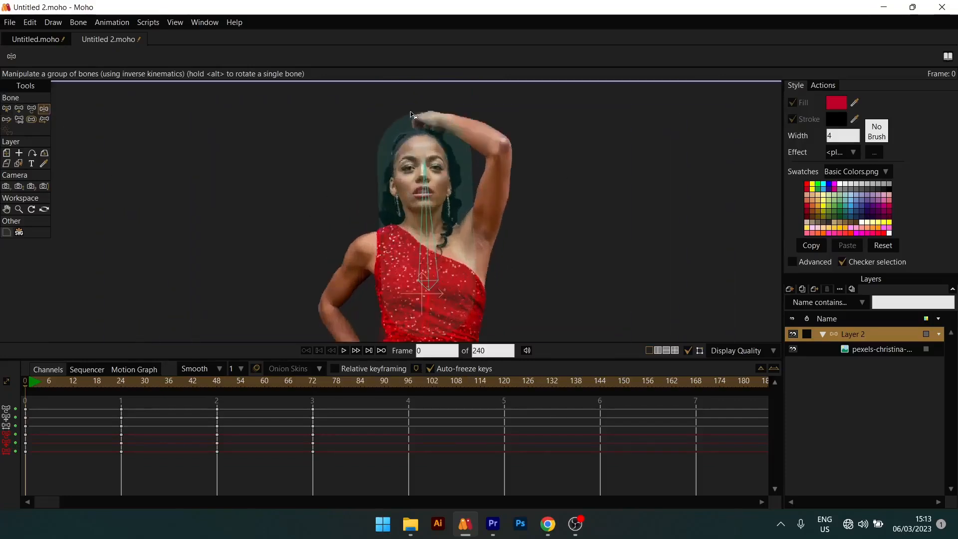
{"action": "left_click_drag", "start_coordinate": [389, 327], "coordinate": [377, 236]}
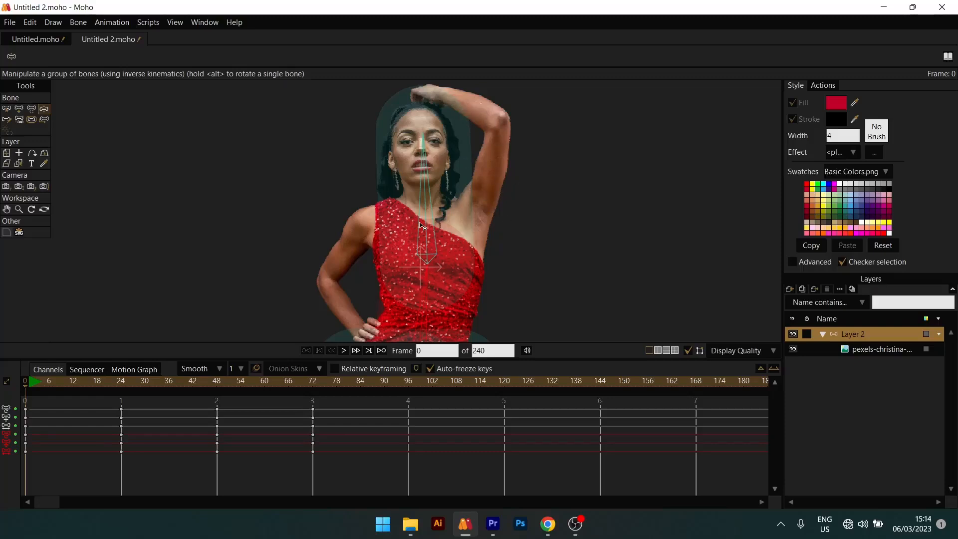
{"action": "scroll", "coordinate": [420, 225], "scroll_direction": "down", "scroll_amount": 2}
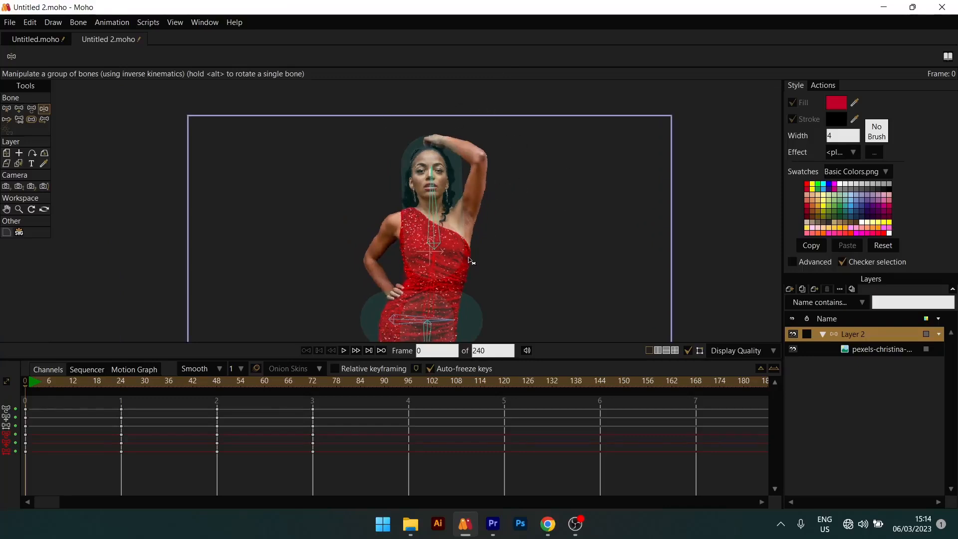
{"action": "scroll", "coordinate": [463, 172], "scroll_direction": "up", "scroll_amount": 2}
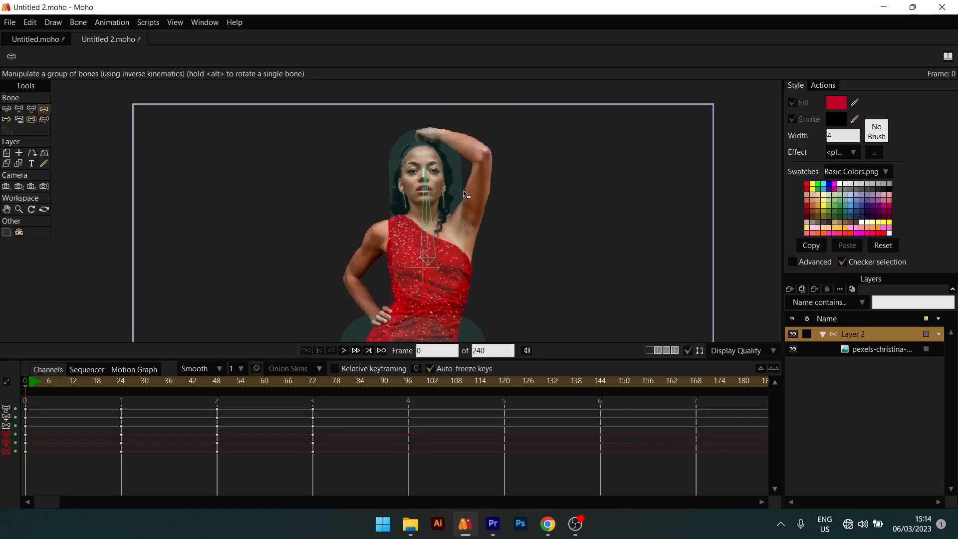
{"action": "scroll", "coordinate": [464, 195], "scroll_direction": "down", "scroll_amount": 1}
{"action": "scroll", "coordinate": [454, 217], "scroll_direction": "up", "scroll_amount": 3}
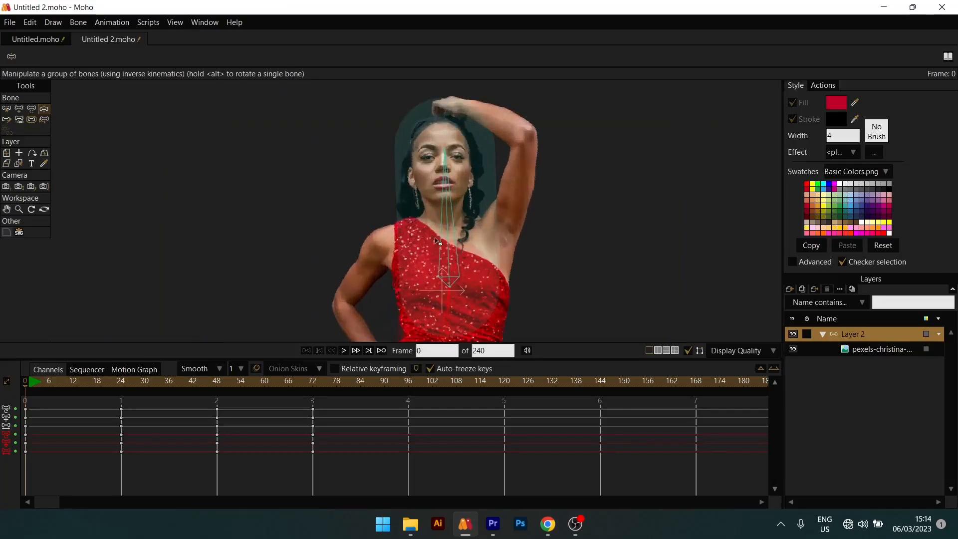
- Set the head bone's strength to about 1.23 and the strength of the lowest bone in the skirt to about 0.66
{"action": "left_click_drag", "start_coordinate": [455, 275], "coordinate": [439, 238]}
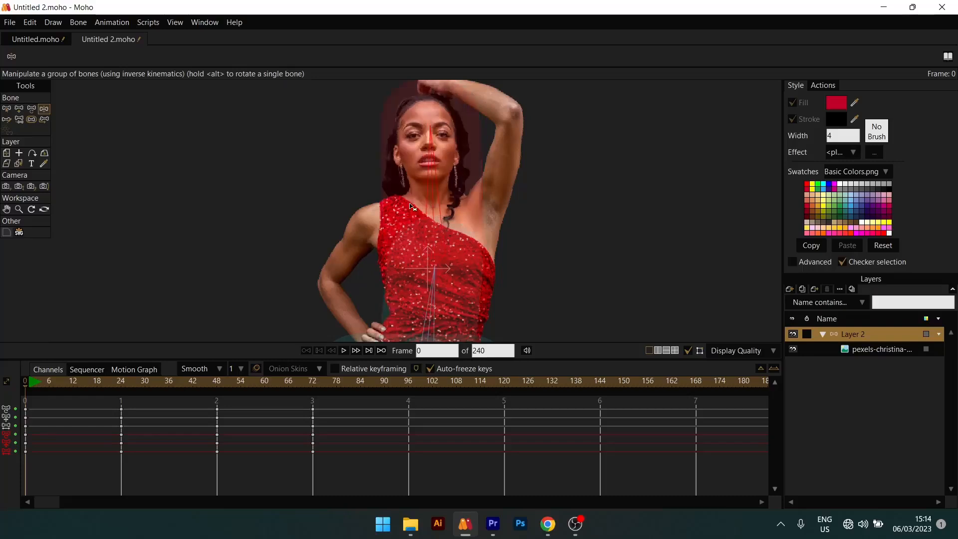
{"action": "scroll", "coordinate": [470, 243], "scroll_direction": "down", "scroll_amount": 2}
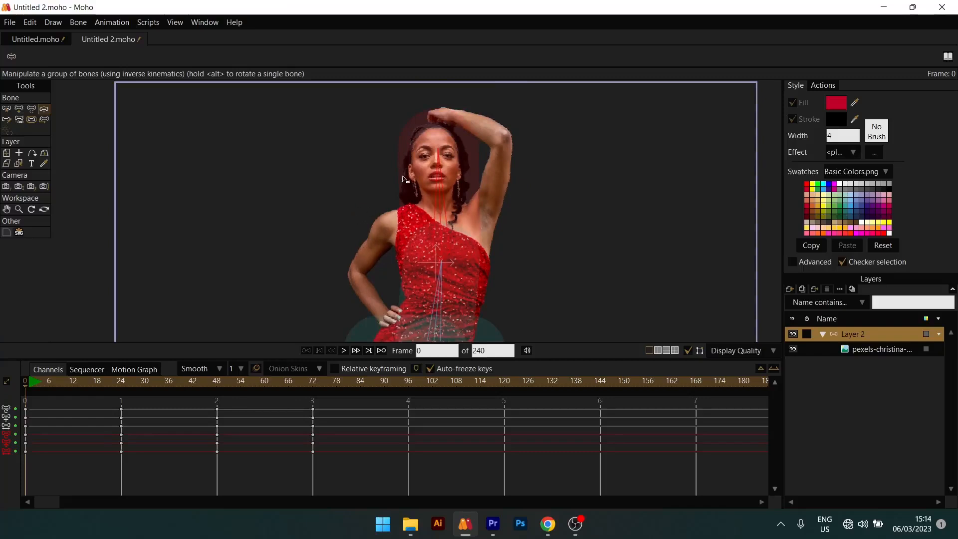
{"action": "scroll", "coordinate": [476, 178], "scroll_direction": "up", "scroll_amount": 1}
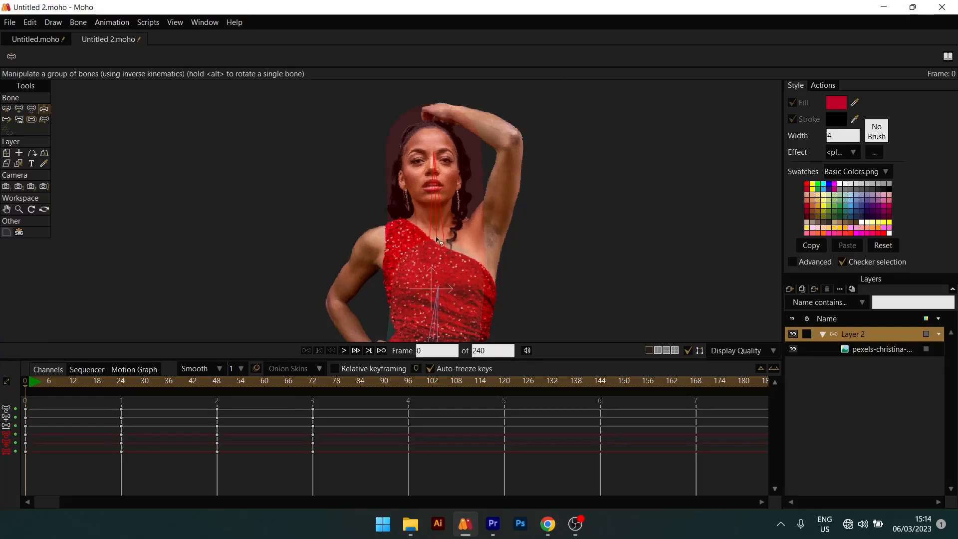
{"action": "scroll", "coordinate": [439, 210], "scroll_direction": "down", "scroll_amount": 3}
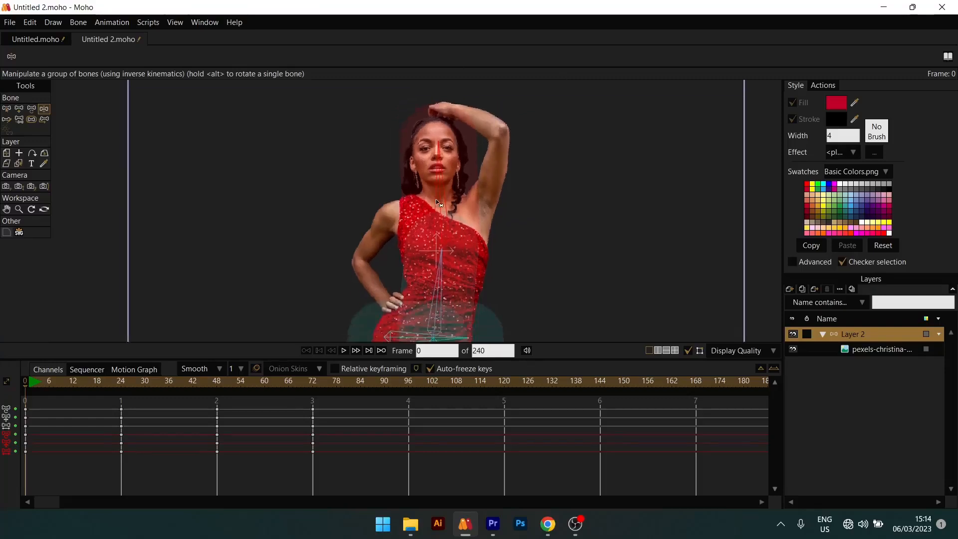
{"action": "scroll", "coordinate": [441, 217], "scroll_direction": "up", "scroll_amount": 3}
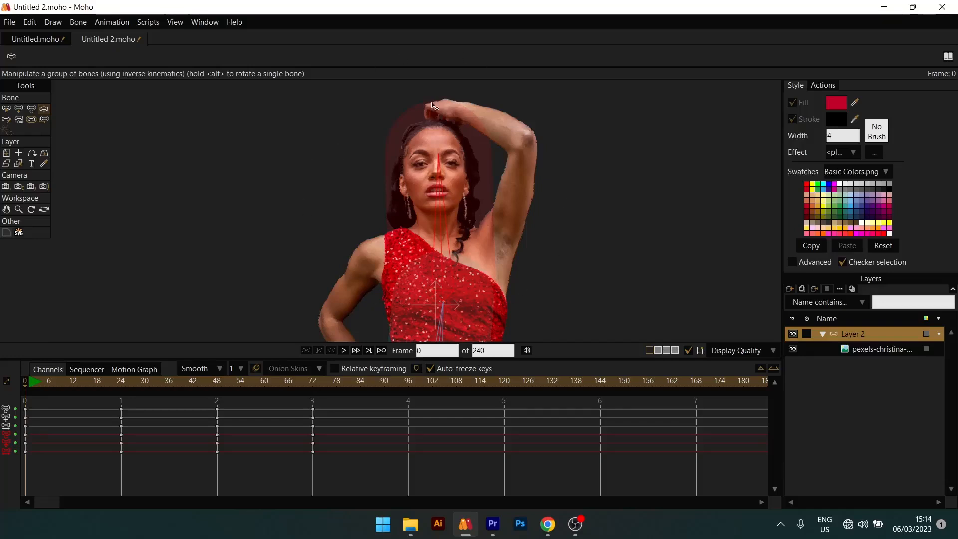
{"action": "left_click", "coordinate": [34, 121]}
{"action": "scroll", "coordinate": [459, 190], "scroll_direction": "down", "scroll_amount": 2}
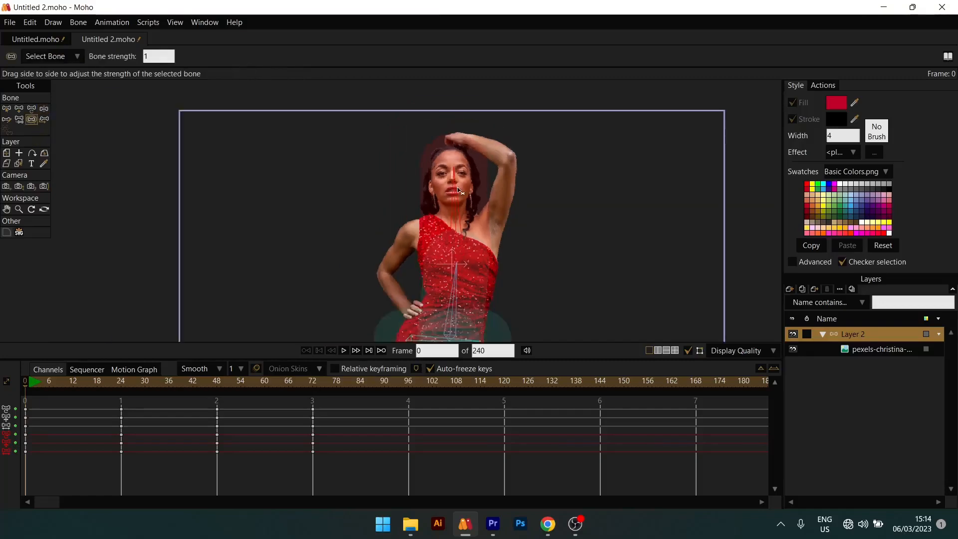
{"action": "scroll", "coordinate": [458, 190], "scroll_direction": "up", "scroll_amount": 2}
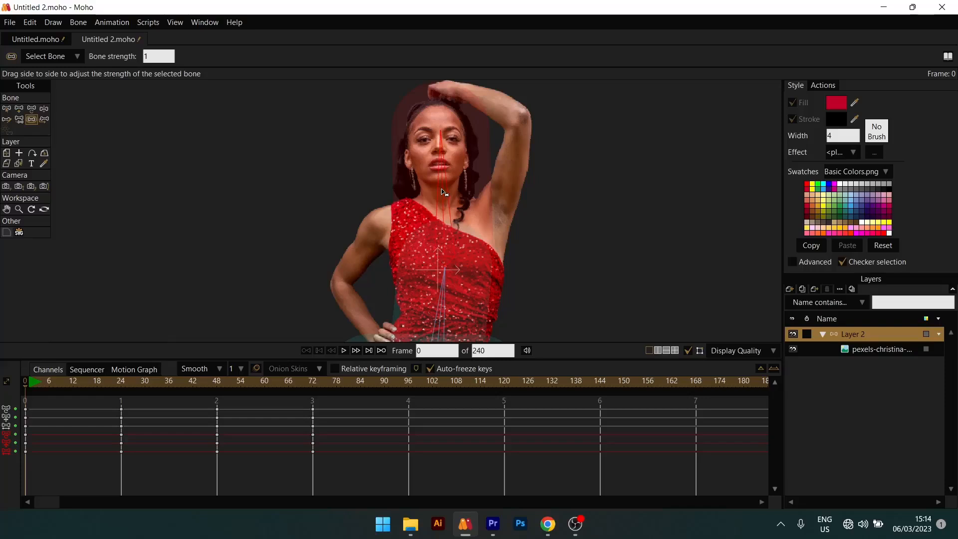
{"action": "mouse_move", "coordinate": [443, 192]}
{"action": "left_mouse_down"}
{"action": "mouse_move", "coordinate": [573, 193]}
{"action": "mouse_move", "coordinate": [425, 199]}
{"action": "mouse_move", "coordinate": [379, 218]}
{"action": "mouse_move", "coordinate": [668, 209]}
{"action": "mouse_move", "coordinate": [391, 226]}
{"action": "mouse_move", "coordinate": [665, 229]}
{"action": "mouse_move", "coordinate": [481, 227]}
{"action": "mouse_move", "coordinate": [458, 260]}
{"action": "mouse_move", "coordinate": [482, 260]}
{"action": "mouse_move", "coordinate": [417, 262]}
{"action": "mouse_move", "coordinate": [432, 266]}
{"action": "mouse_move", "coordinate": [438, 180]}
{"action": "left_mouse_up"}
{"action": "scroll", "coordinate": [444, 279], "scroll_direction": "down", "scroll_amount": 3}
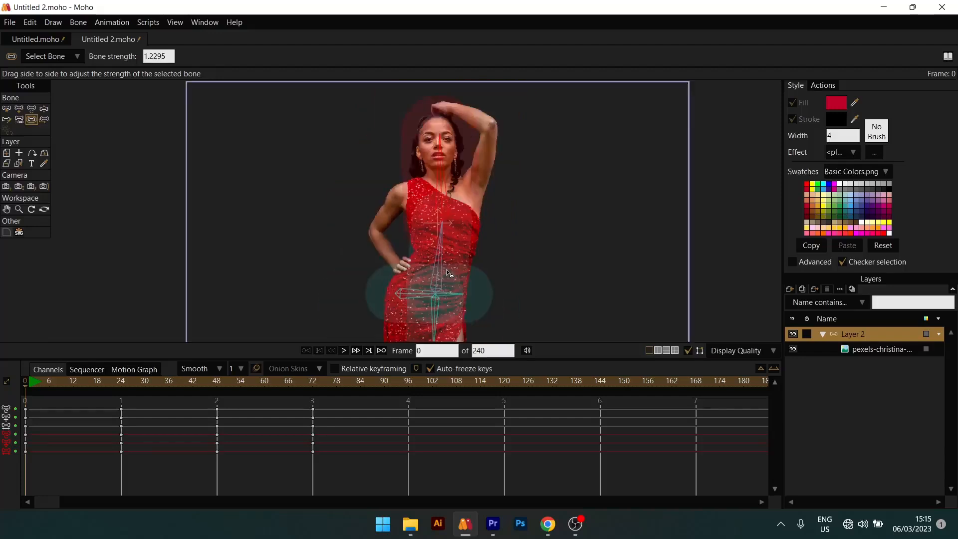
{"action": "left_click_drag", "start_coordinate": [444, 287], "coordinate": [428, 266]}
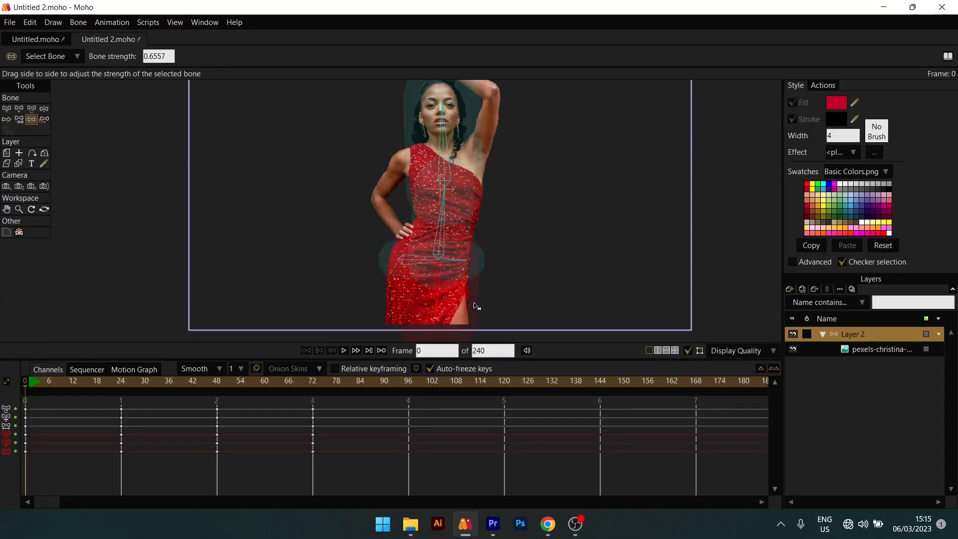
- Increase the head bone's strength to about 1.4 so its influence area covers the raised arm and shoulders
{"action": "left_click_drag", "start_coordinate": [63, 379], "coordinate": [10, 425]}
{"action": "left_click_drag", "start_coordinate": [408, 173], "coordinate": [347, 262]}
{"action": "scroll", "coordinate": [432, 274], "scroll_direction": "down", "scroll_amount": 1}
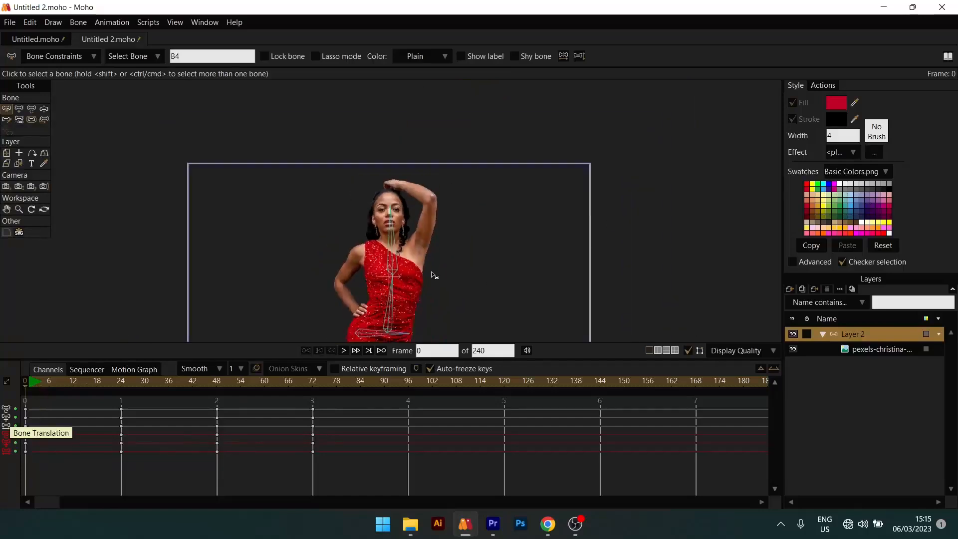
{"action": "left_click_drag", "start_coordinate": [453, 244], "coordinate": [536, 194]}
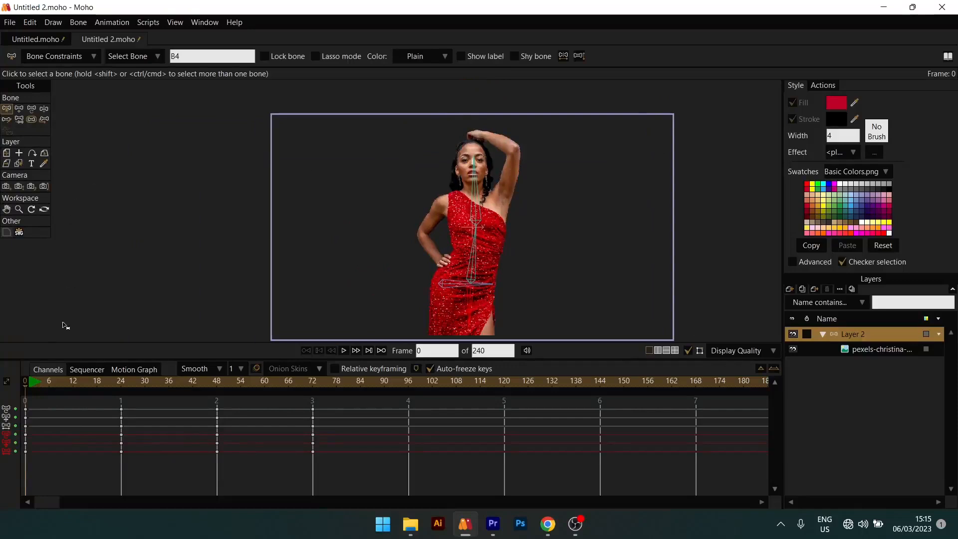
{"action": "left_click", "coordinate": [31, 120]}
{"action": "left_click", "coordinate": [474, 198]}
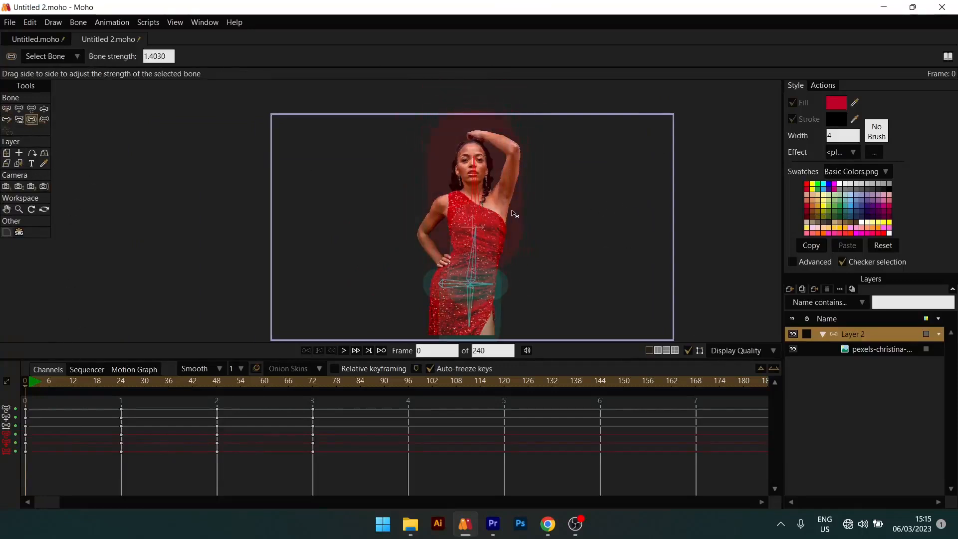
{"action": "left_click_drag", "start_coordinate": [512, 210], "coordinate": [506, 213]}
- Scrub the timeline up to frame 72 to check how the woman bends with the adjusted bone strengths
{"action": "scroll", "coordinate": [459, 196], "scroll_direction": "down", "scroll_amount": 2}
{"action": "left_click_drag", "start_coordinate": [58, 382], "coordinate": [90, 382]}
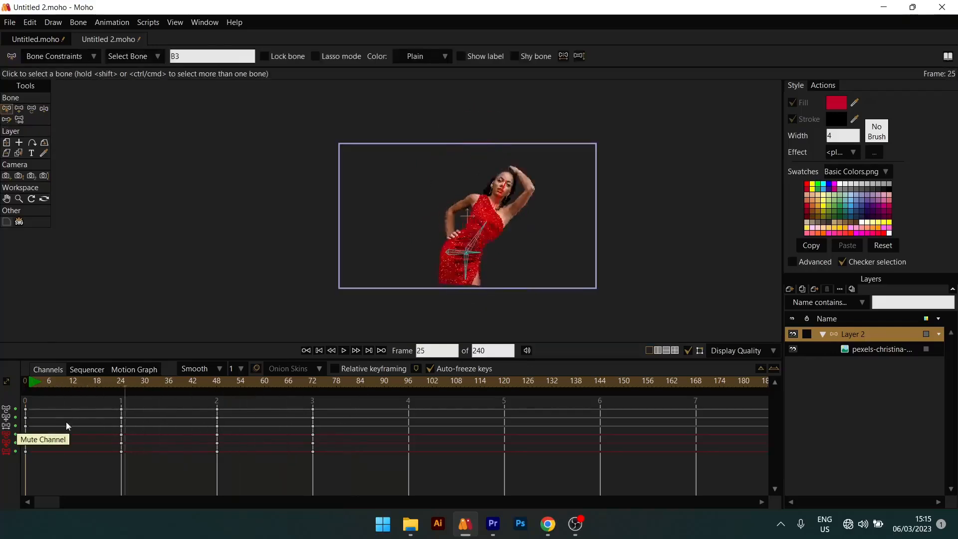
{"action": "left_click_drag", "start_coordinate": [66, 421], "coordinate": [313, 409]}
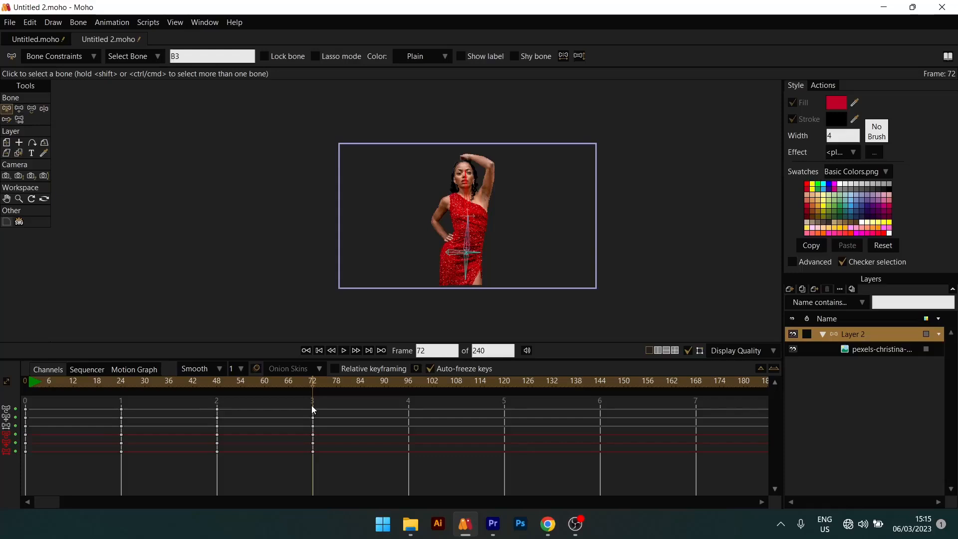
- Return to frame 0, then collapse and hide the bone layer Layer 2
{"action": "left_click", "coordinate": [821, 335]}
{"action": "left_click", "coordinate": [322, 350]}
{"action": "left_click", "coordinate": [322, 350]}
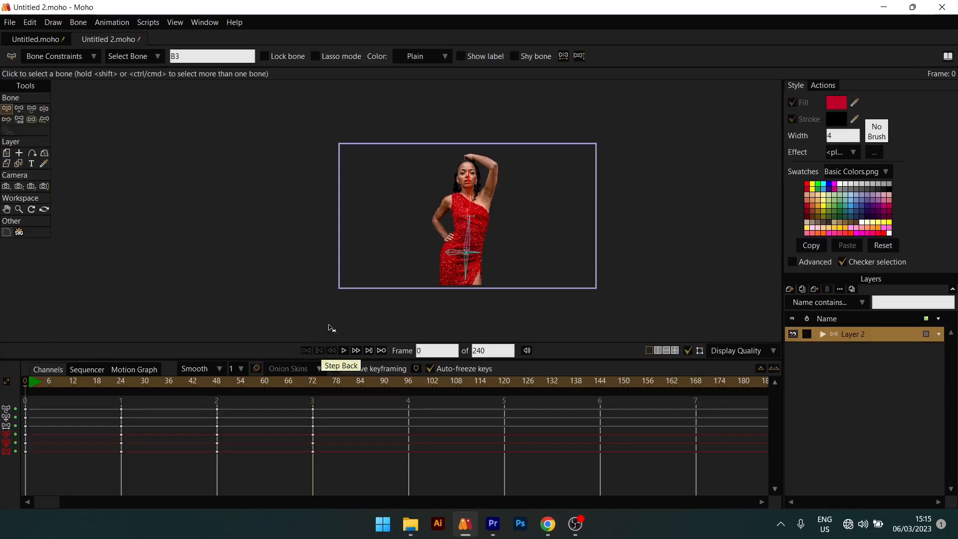
{"action": "scroll", "coordinate": [462, 197], "scroll_direction": "down", "scroll_amount": 1}
{"action": "left_click_drag", "start_coordinate": [462, 197], "coordinate": [421, 221]}
{"action": "scroll", "coordinate": [439, 210], "scroll_direction": "up", "scroll_amount": 1}
{"action": "left_click_drag", "start_coordinate": [454, 248], "coordinate": [514, 192]}
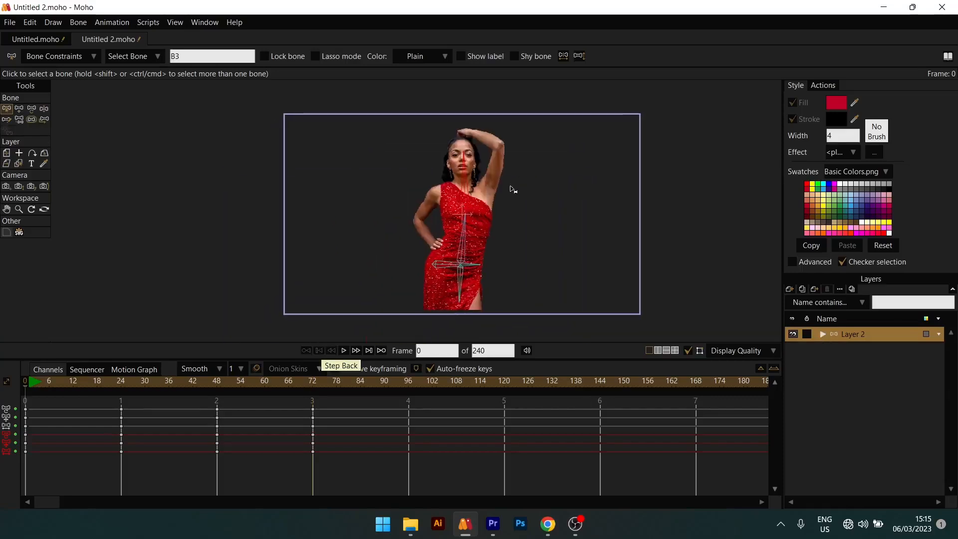
{"action": "left_click", "coordinate": [793, 335]}
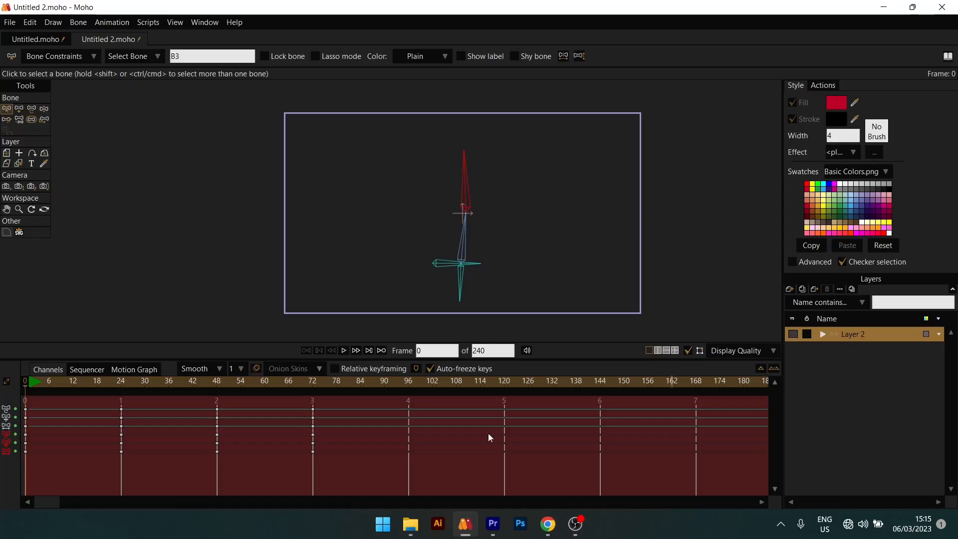
{"action": "left_click", "coordinate": [12, 24]}
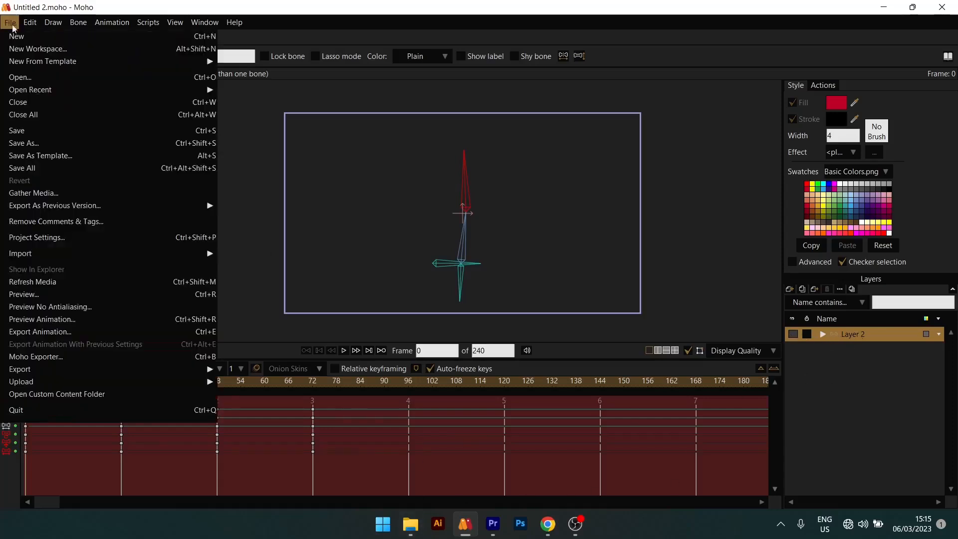
{"action": "mouse_move", "coordinate": [118, 256]}
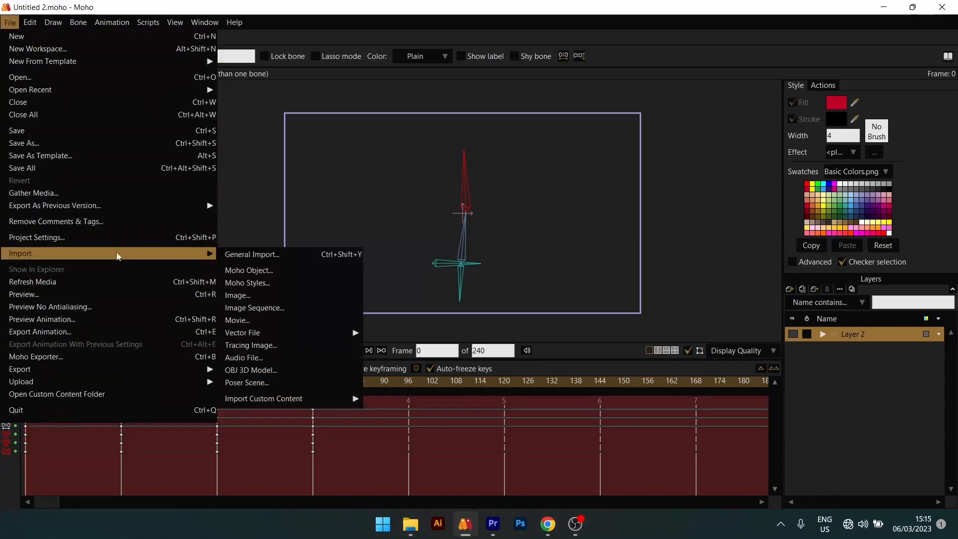
{"action": "left_click", "coordinate": [236, 255]}
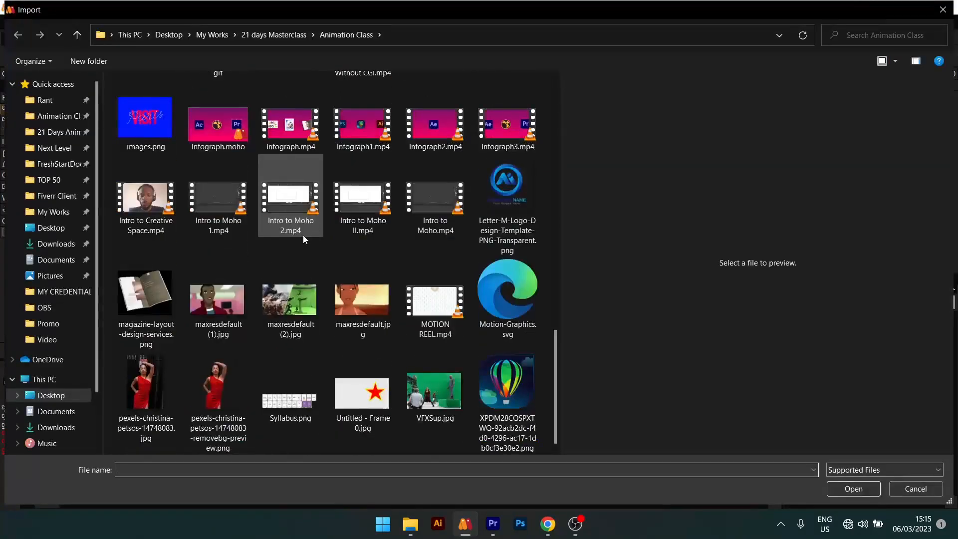
{"action": "scroll", "coordinate": [294, 261], "scroll_direction": "up", "scroll_amount": 10}
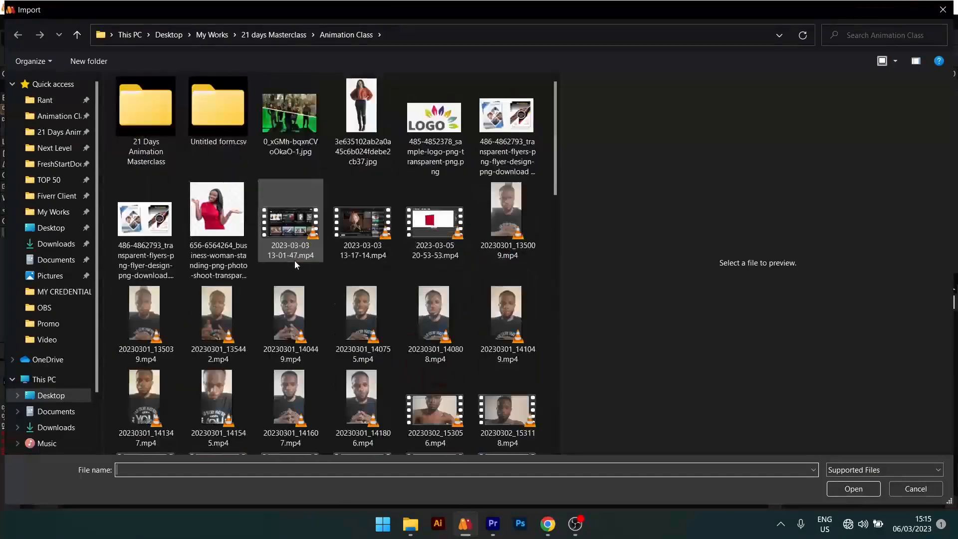
{"action": "left_click", "coordinate": [216, 209]}
{"action": "left_click", "coordinate": [854, 489]}
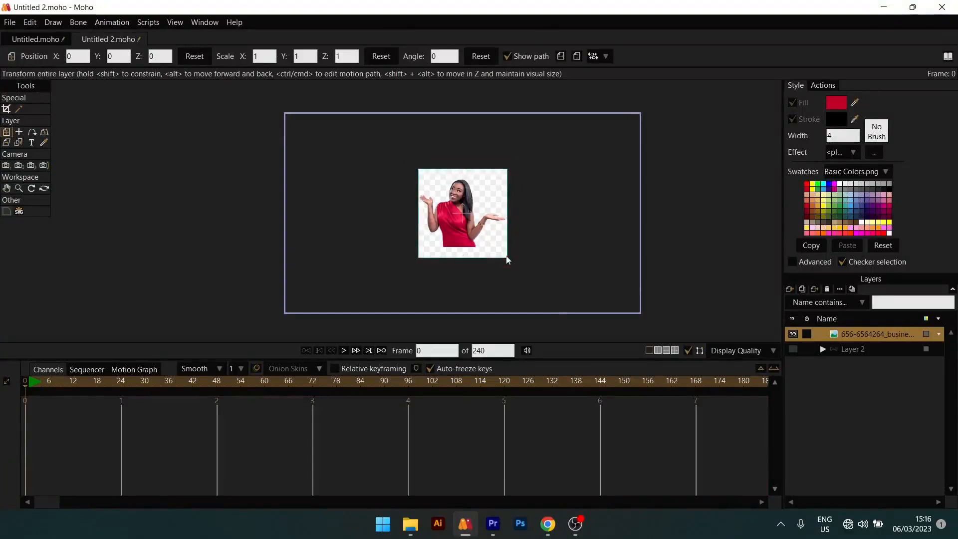
- Scale the imported woman image up to about 2.07, positioned at about X 0.01 and Y -0.09
{"action": "left_click_drag", "start_coordinate": [507, 259], "coordinate": [563, 310]}
{"action": "scroll", "coordinate": [491, 255], "scroll_direction": "up", "scroll_amount": 2}
{"action": "left_click_drag", "start_coordinate": [491, 256], "coordinate": [522, 262]}
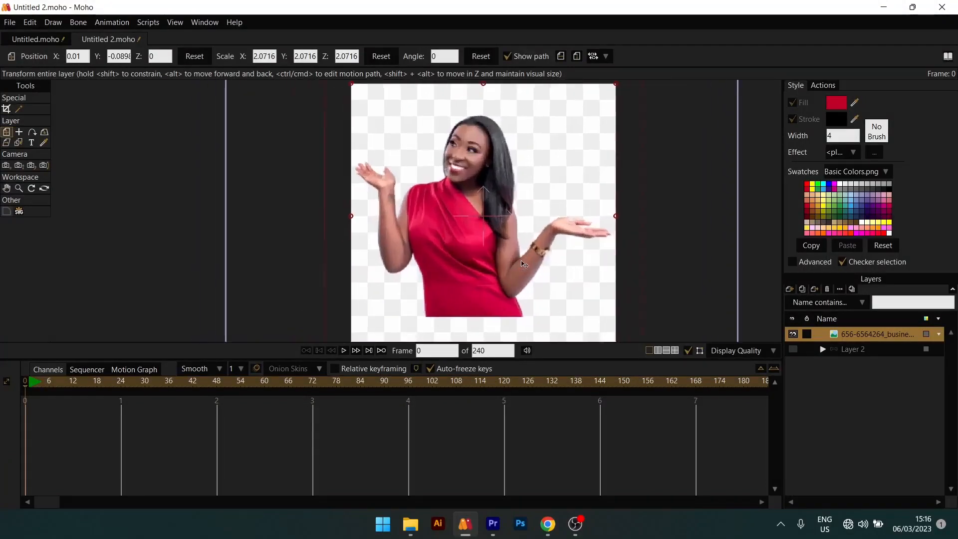
{"action": "scroll", "coordinate": [521, 262], "scroll_direction": "down", "scroll_amount": 1}
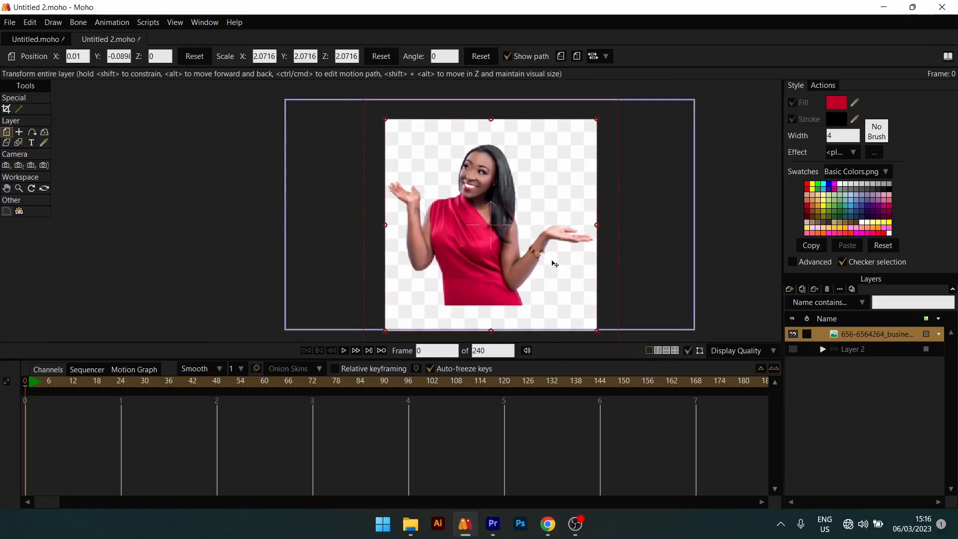
- Mask out the large checkered background areas above, below and beside the woman
{"action": "left_click", "coordinate": [19, 109]}
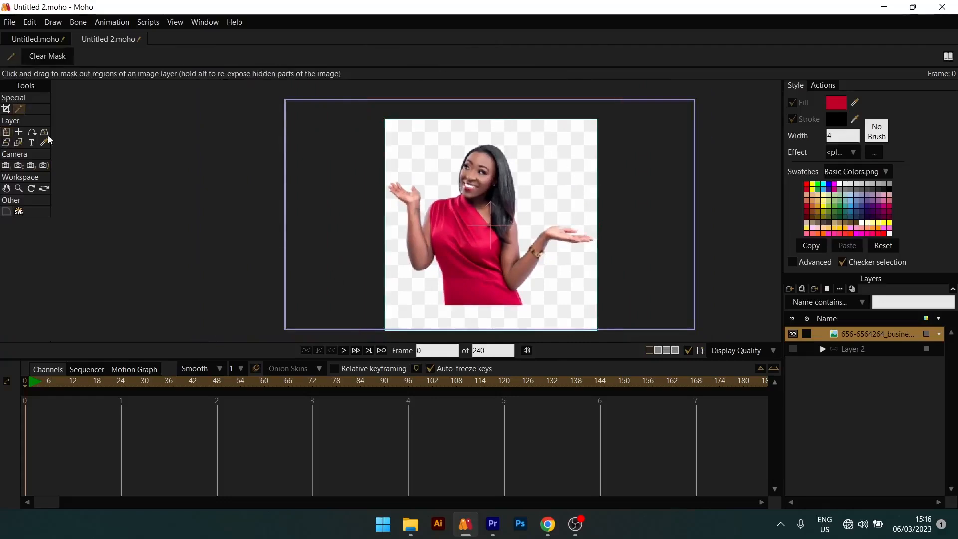
{"action": "left_click", "coordinate": [390, 124]}
{"action": "scroll", "coordinate": [488, 183], "scroll_direction": "down", "scroll_amount": 2}
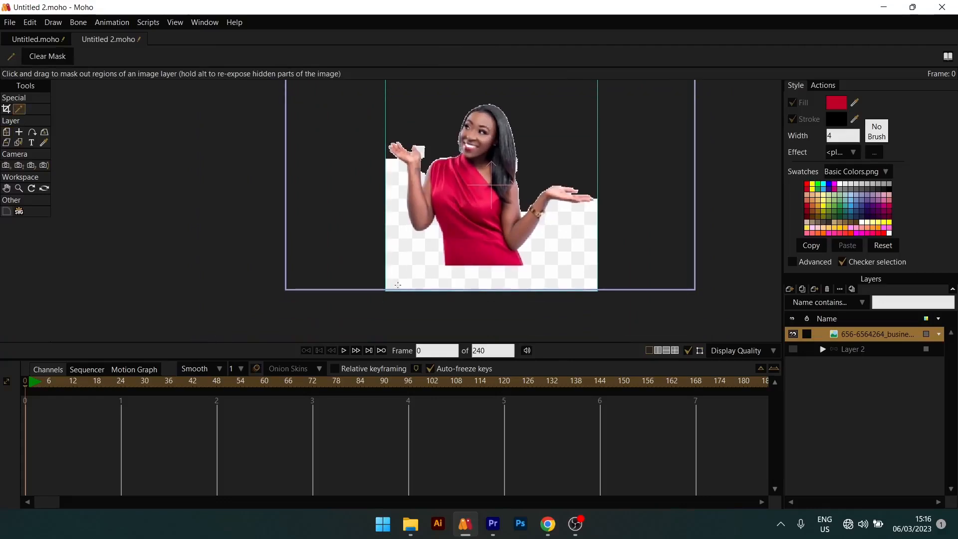
{"action": "left_click_drag", "start_coordinate": [397, 285], "coordinate": [391, 283]}
{"action": "left_click", "coordinate": [428, 287]}
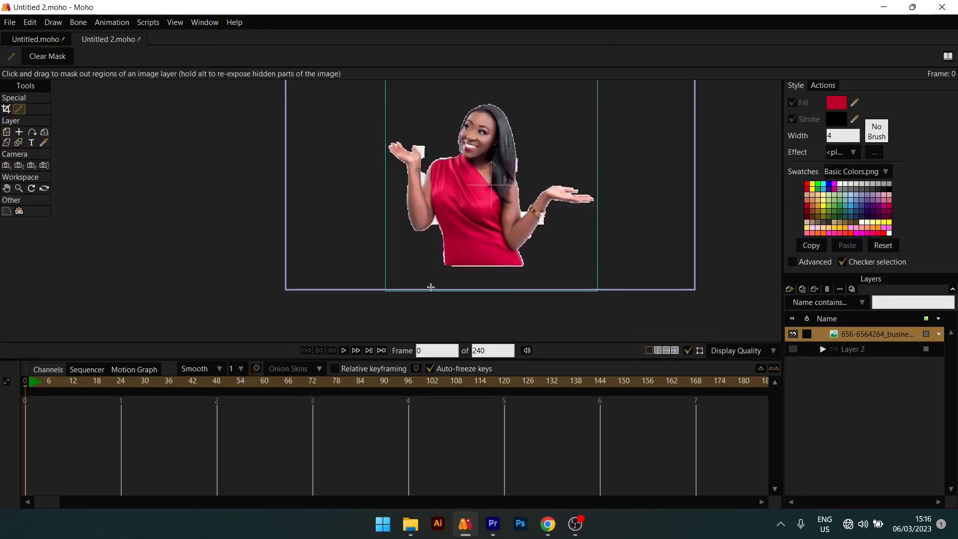
- Mask out the leftover background patches beside the raised hand, between the arms and torso, and around the bracelet wrist
{"action": "scroll", "coordinate": [434, 209], "scroll_direction": "up", "scroll_amount": 5}
{"action": "left_click", "coordinate": [445, 168]}
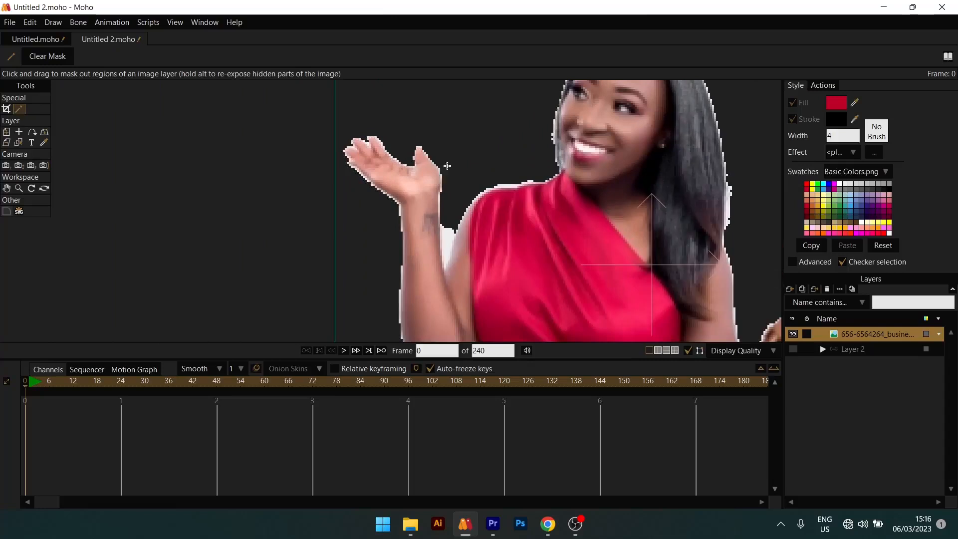
{"action": "scroll", "coordinate": [442, 210], "scroll_direction": "down", "scroll_amount": 1}
{"action": "left_click", "coordinate": [446, 237]}
{"action": "left_click_drag", "start_coordinate": [583, 276], "coordinate": [501, 190]}
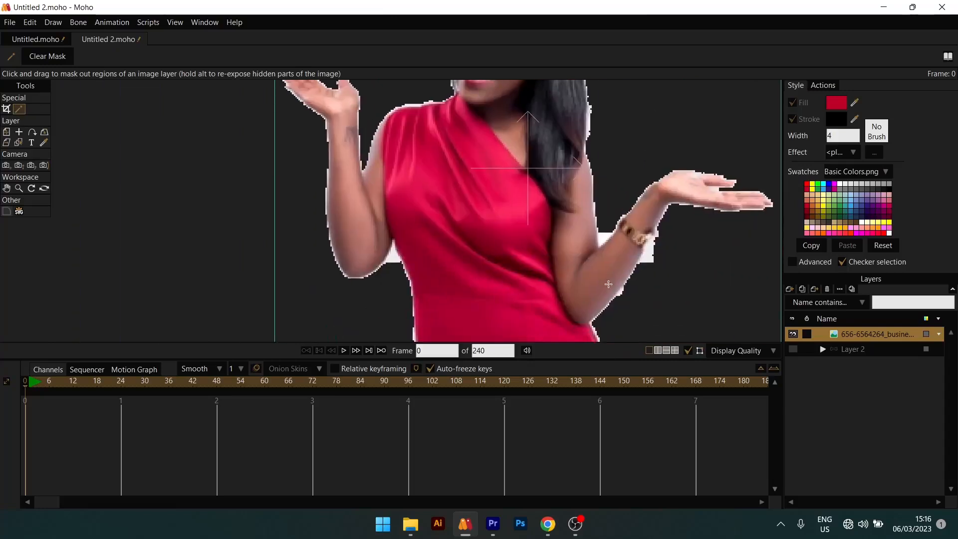
{"action": "left_click", "coordinate": [648, 257]}
{"action": "left_click", "coordinate": [604, 237]}
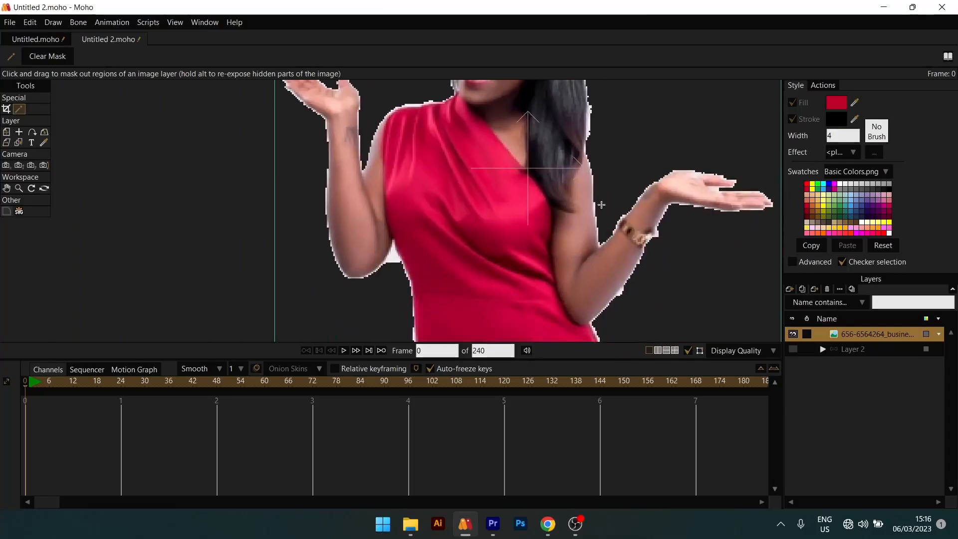
{"action": "left_click_drag", "start_coordinate": [464, 241], "coordinate": [464, 269]}
{"action": "left_click", "coordinate": [394, 282]}
- Examine the cut-out edges around the woman's hair, arms and dress for leftover background
{"action": "scroll", "coordinate": [429, 263], "scroll_direction": "down", "scroll_amount": 5}
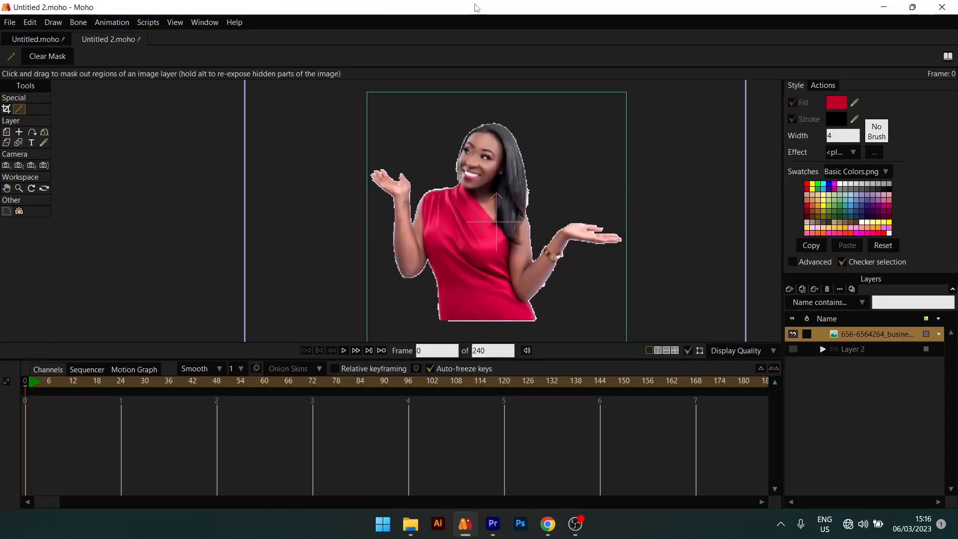
{"action": "scroll", "coordinate": [504, 181], "scroll_direction": "up", "scroll_amount": 4}
{"action": "scroll", "coordinate": [504, 181], "scroll_direction": "down", "scroll_amount": 1}
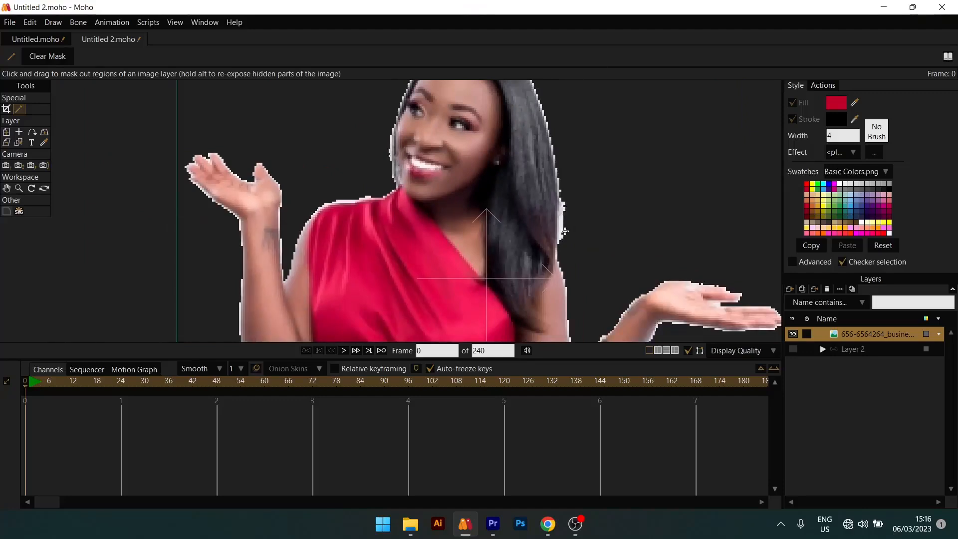
{"action": "scroll", "coordinate": [562, 220], "scroll_direction": "down", "scroll_amount": 4}
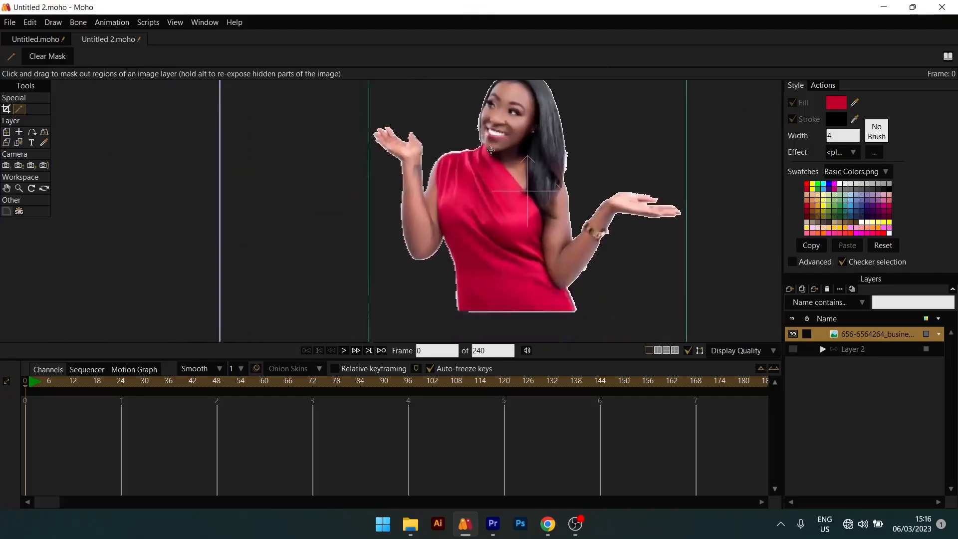
{"action": "scroll", "coordinate": [450, 208], "scroll_direction": "up", "scroll_amount": 2}
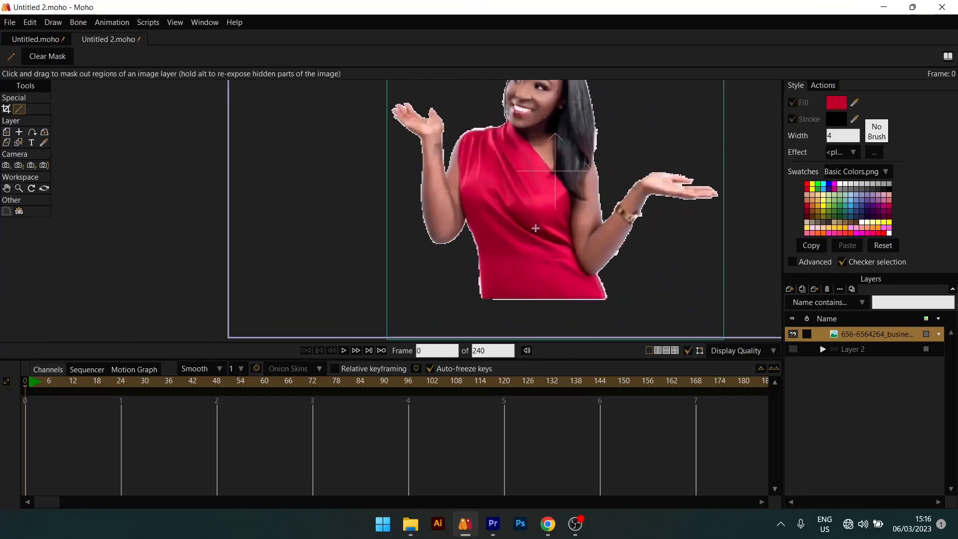
{"action": "scroll", "coordinate": [536, 228], "scroll_direction": "down", "scroll_amount": 3}
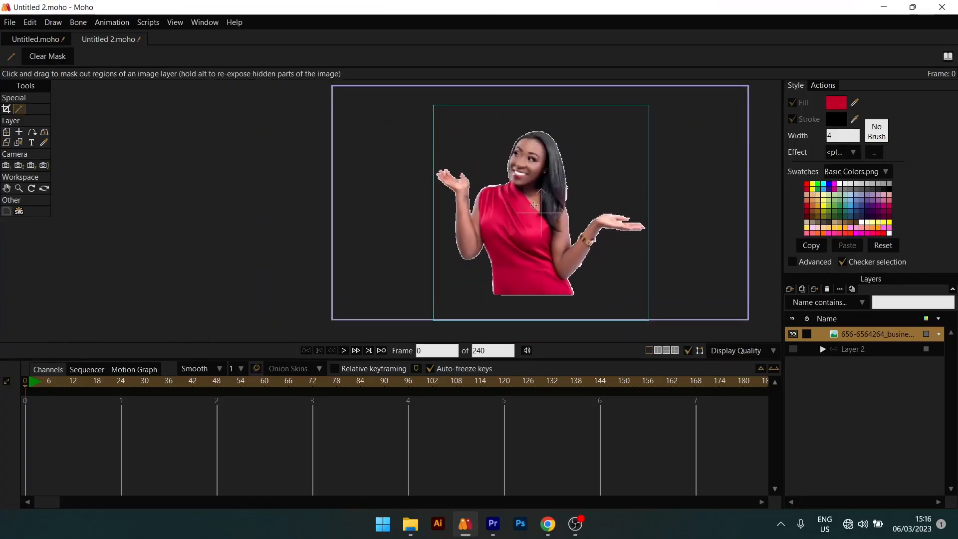
{"action": "scroll", "coordinate": [541, 268], "scroll_direction": "up", "scroll_amount": 1}
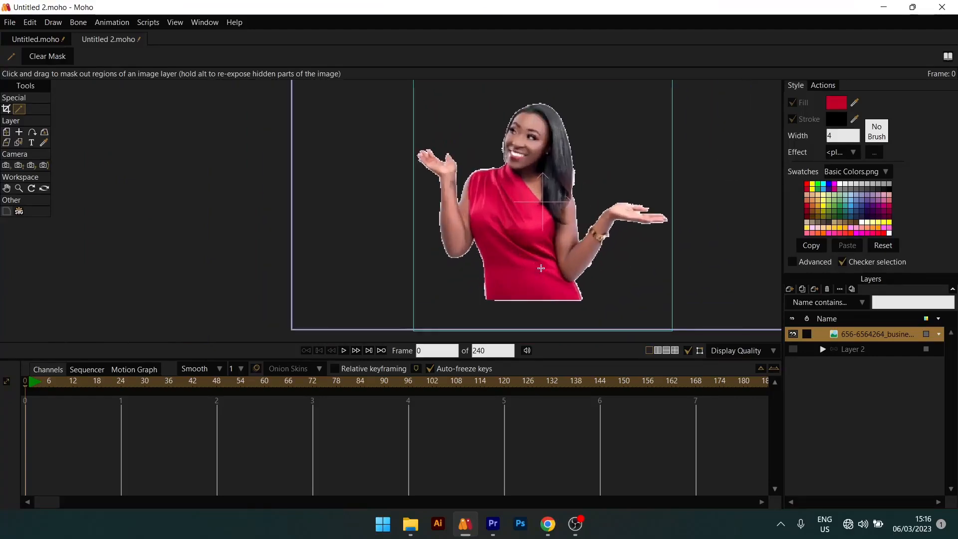
- Add a new bone layer, Layer 3, and place the masked woman image inside it
{"action": "left_click", "coordinate": [789, 289]}
{"action": "left_click", "coordinate": [803, 363]}
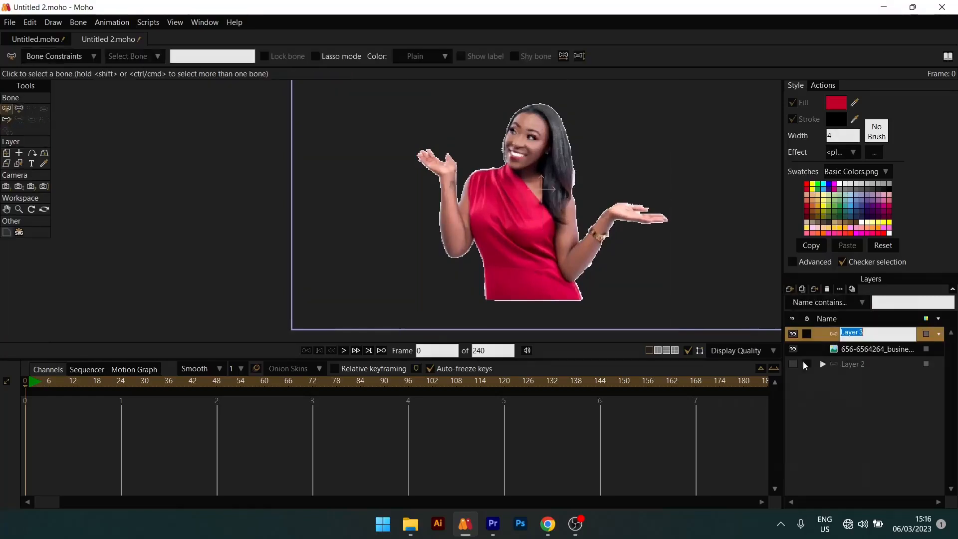
{"action": "left_click", "coordinate": [844, 352]}
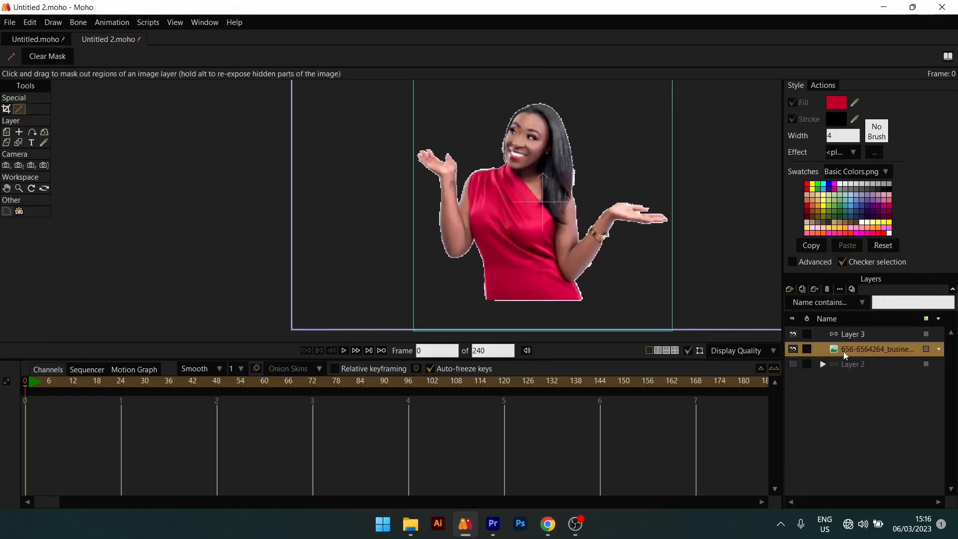
{"action": "left_click_drag", "start_coordinate": [865, 348], "coordinate": [864, 336]}
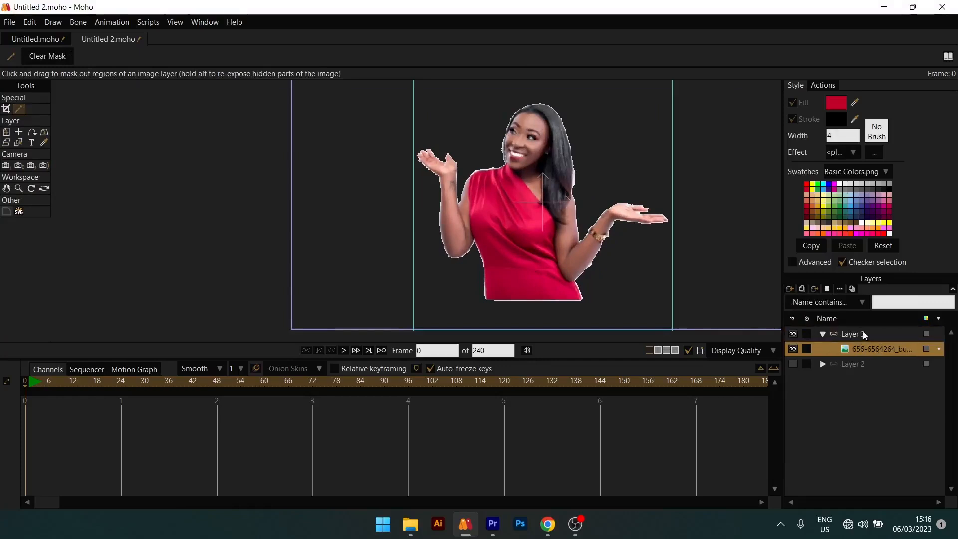
{"action": "left_click", "coordinate": [823, 335]}
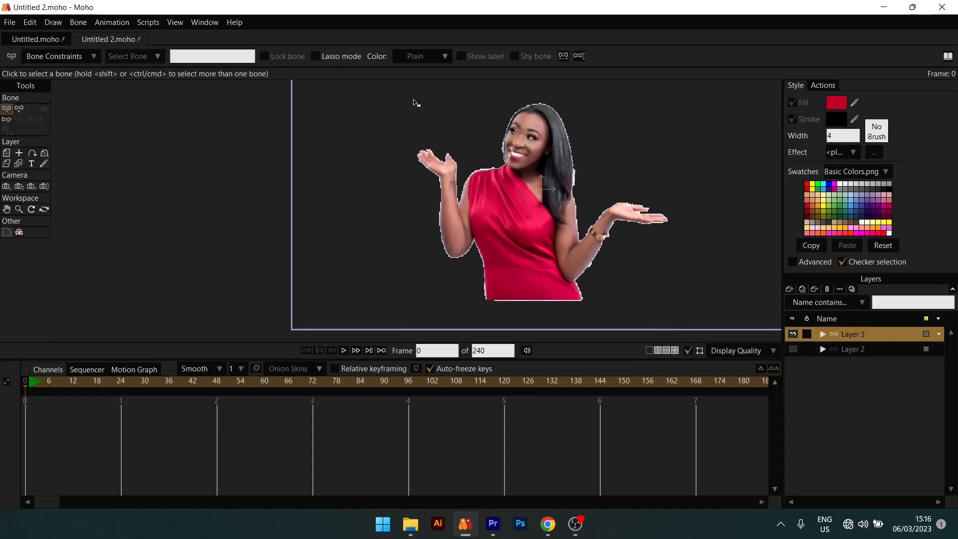
- Draw a base bone along the dress hem, followed by a chain of bones up the lower torso, chest and head
{"action": "left_click", "coordinate": [19, 110]}
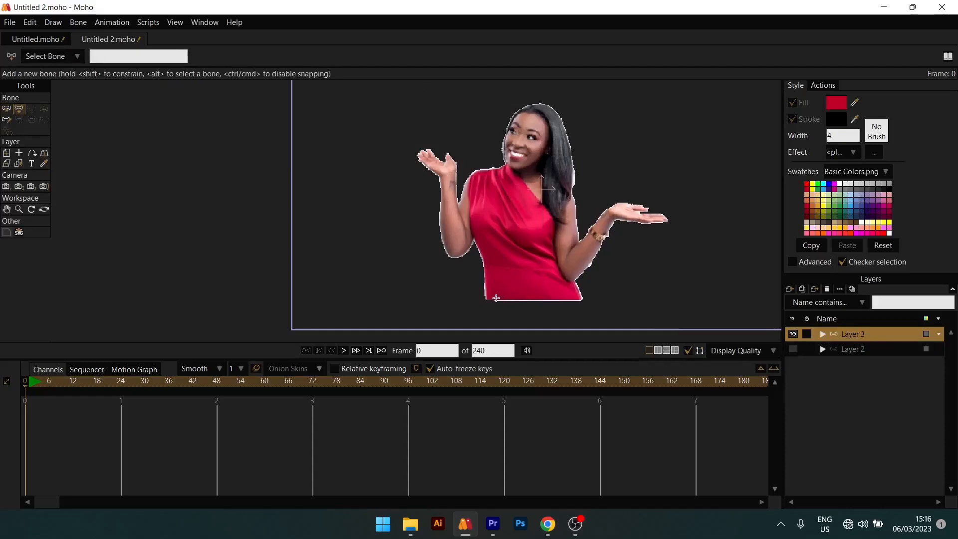
{"action": "left_click_drag", "start_coordinate": [496, 300], "coordinate": [571, 301]}
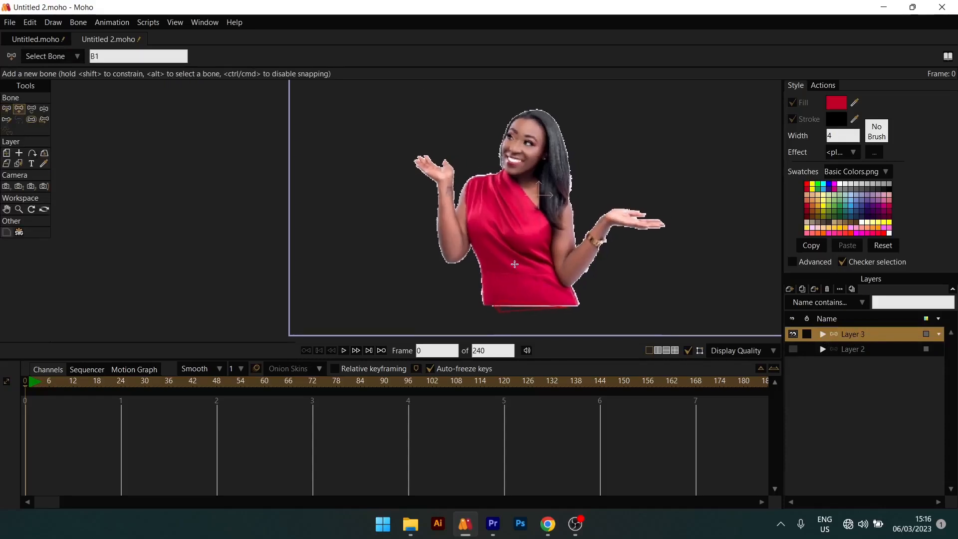
{"action": "left_click_drag", "start_coordinate": [514, 264], "coordinate": [514, 281]}
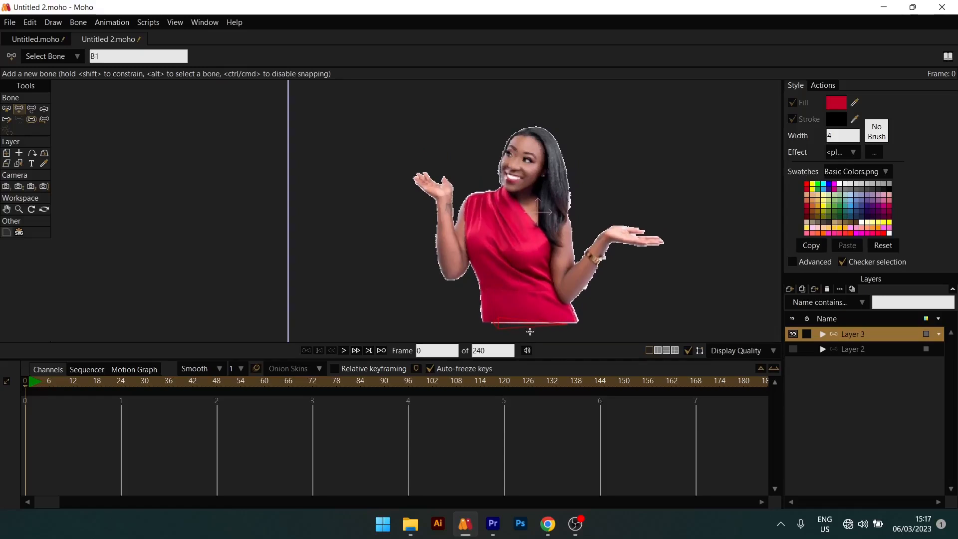
{"action": "left_click_drag", "start_coordinate": [531, 321], "coordinate": [512, 248]}
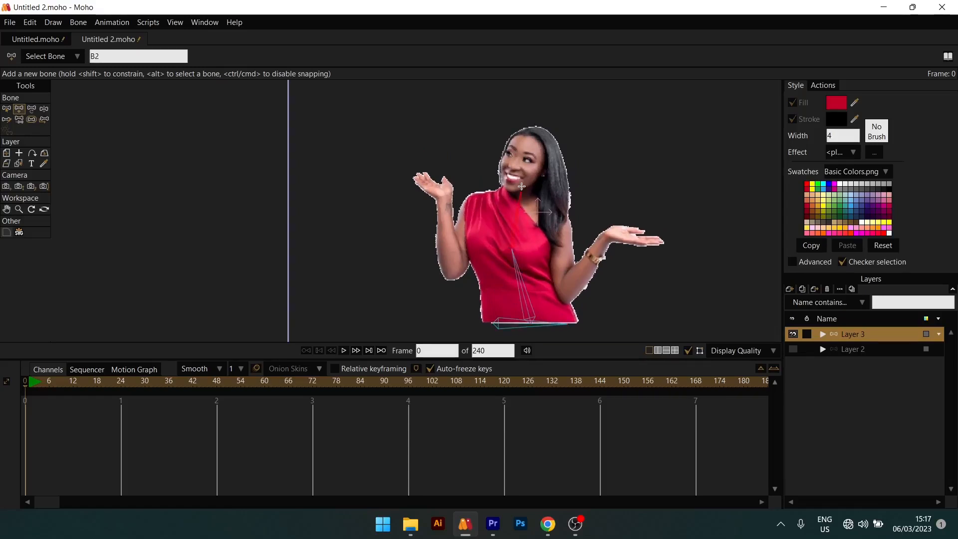
{"action": "left_click_drag", "start_coordinate": [520, 187], "coordinate": [524, 132]}
{"action": "scroll", "coordinate": [627, 279], "scroll_direction": "up", "scroll_amount": 2}
{"action": "scroll", "coordinate": [553, 259], "scroll_direction": "down", "scroll_amount": 1}
{"action": "left_click_drag", "start_coordinate": [538, 259], "coordinate": [541, 236]}
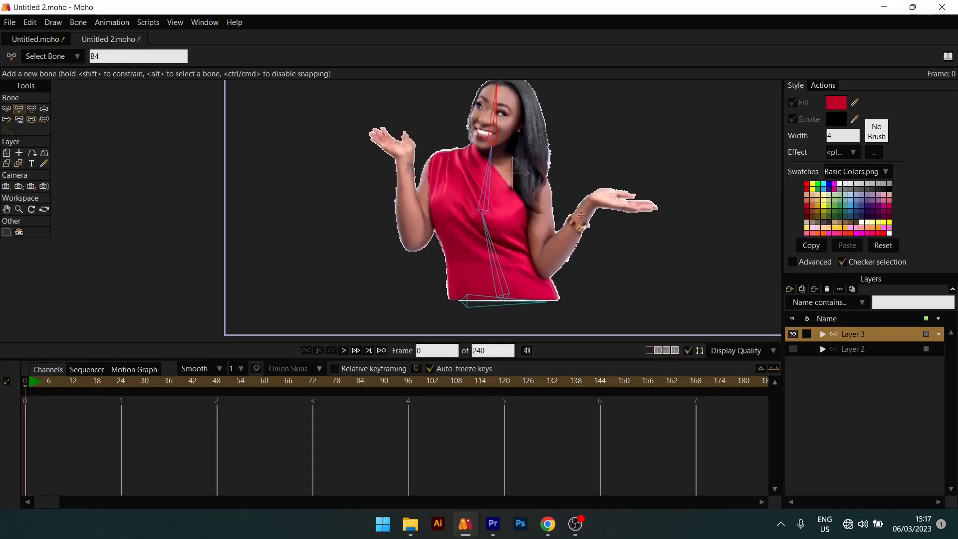
- Draw a bone along the forearm with the bracelet and check which bone it is parented to
{"action": "left_click_drag", "start_coordinate": [550, 261], "coordinate": [588, 208]}
{"action": "left_click", "coordinate": [20, 121]}
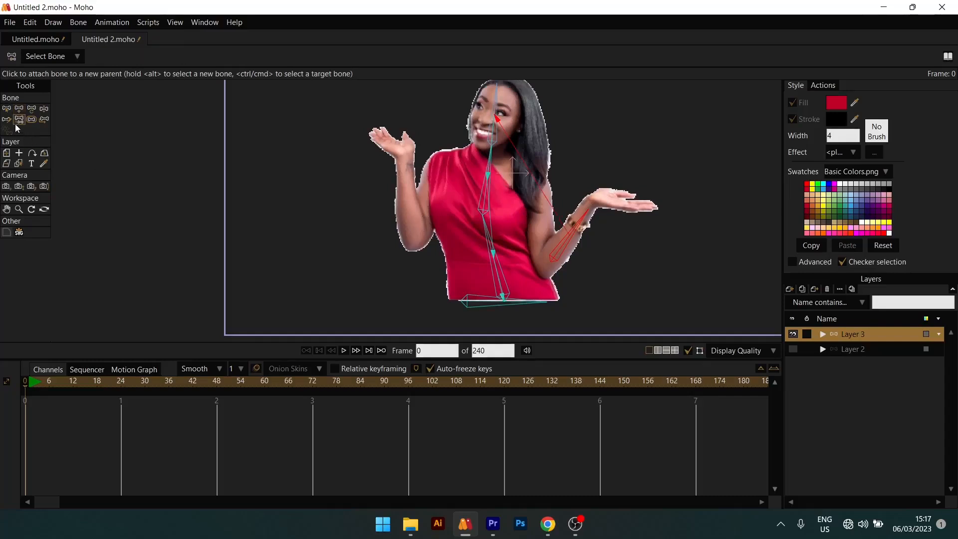
{"action": "left_click", "coordinate": [43, 121]}
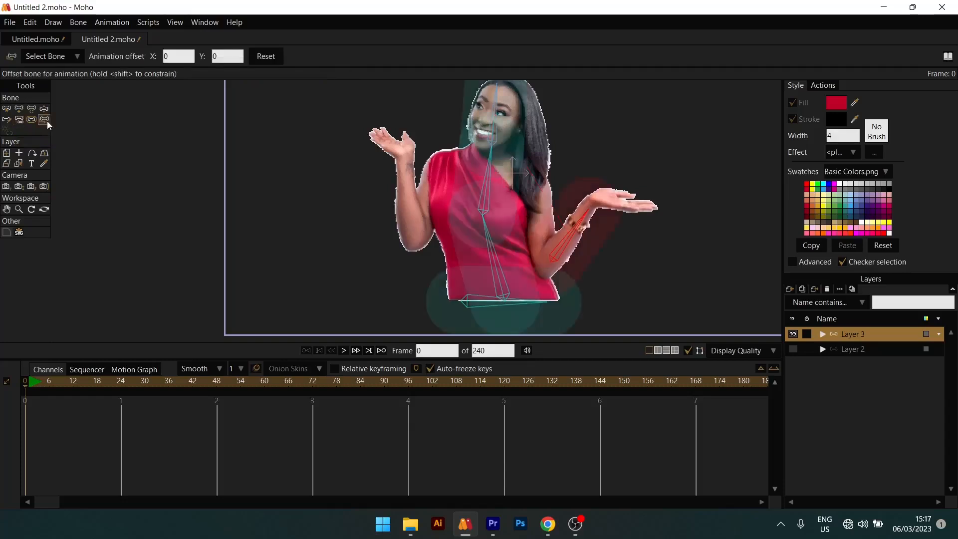
{"action": "left_click", "coordinate": [19, 120]}
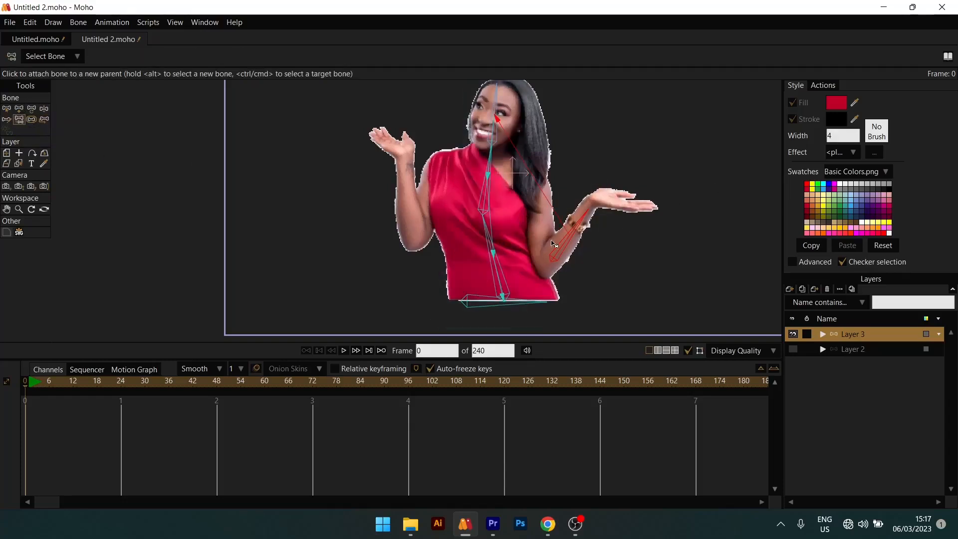
{"action": "scroll", "coordinate": [583, 300], "scroll_direction": "up", "scroll_amount": 2}
{"action": "scroll", "coordinate": [582, 303], "scroll_direction": "up", "scroll_amount": 1}
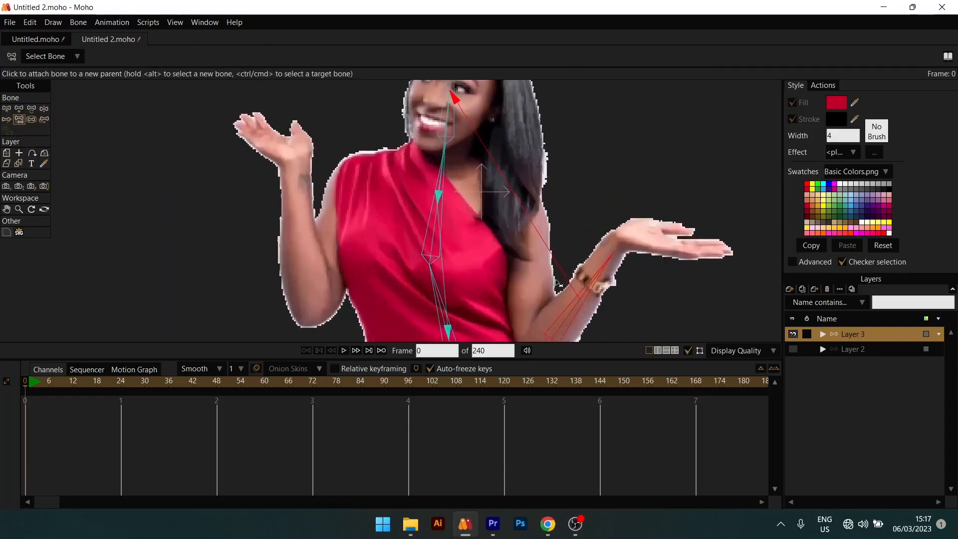
{"action": "scroll", "coordinate": [456, 104], "scroll_direction": "down", "scroll_amount": 2}
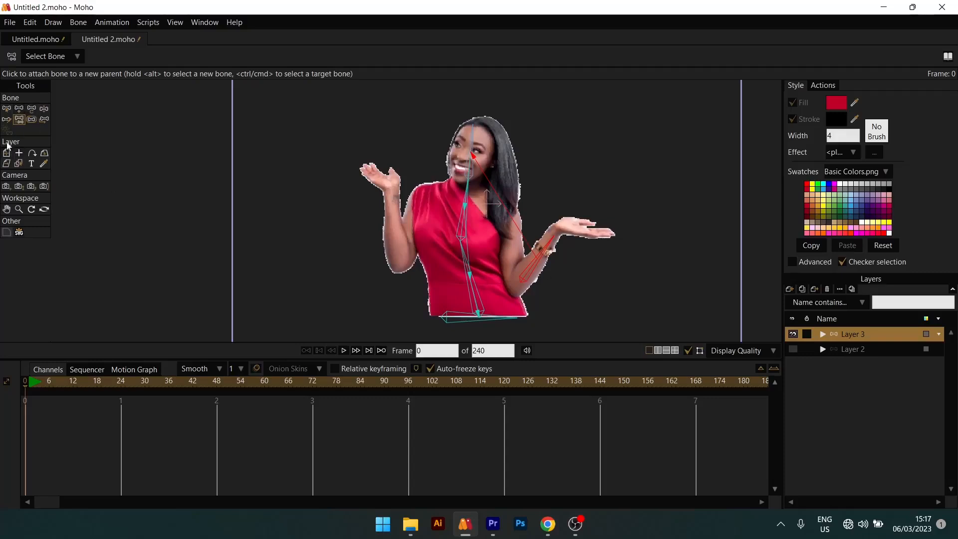
- Test the rig at frame 24 by bending the head bone with Manipulate Bones, and delete the resulting keyframes
{"action": "left_click", "coordinate": [121, 384]}
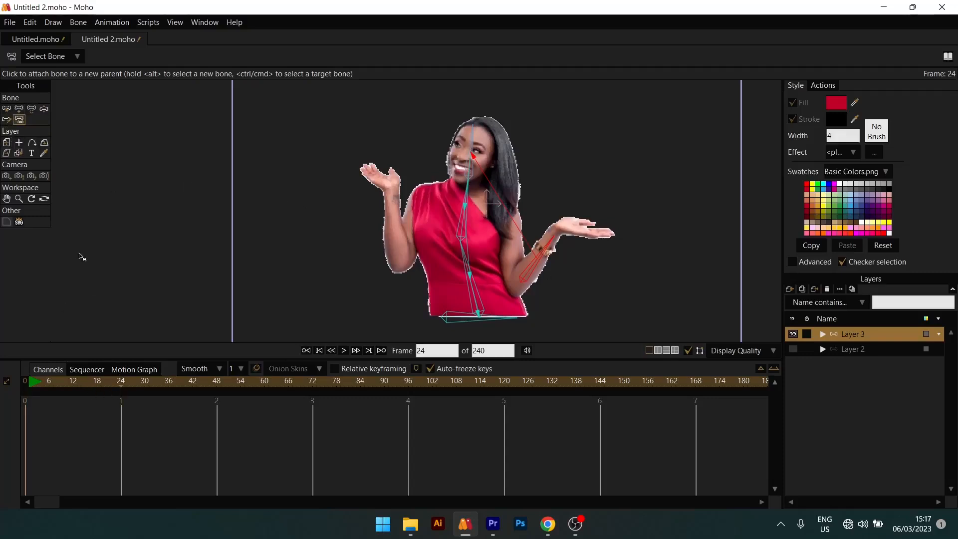
{"action": "left_click", "coordinate": [44, 108]}
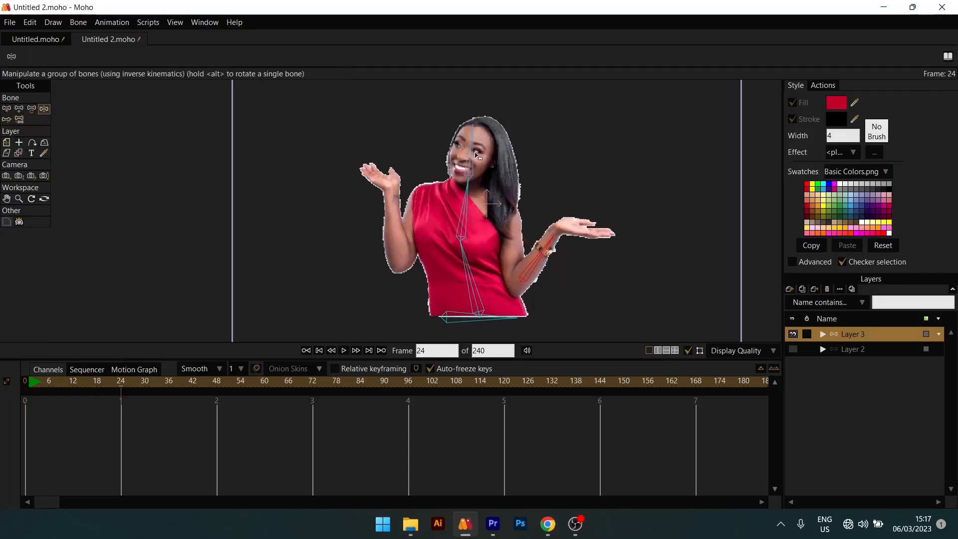
{"action": "left_click_drag", "start_coordinate": [477, 158], "coordinate": [437, 169]}
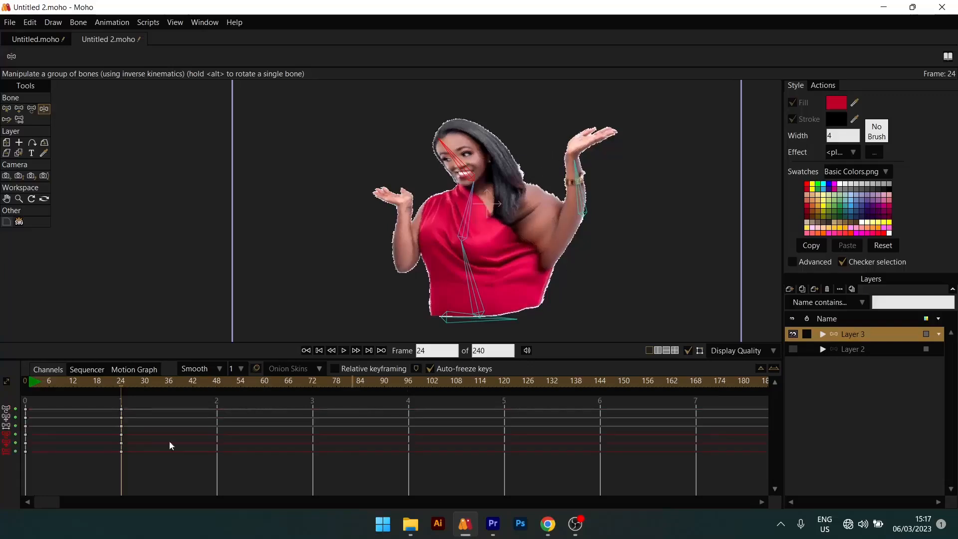
{"action": "left_click_drag", "start_coordinate": [144, 403], "coordinate": [87, 465]}
{"action": "key", "text": "Delete"}
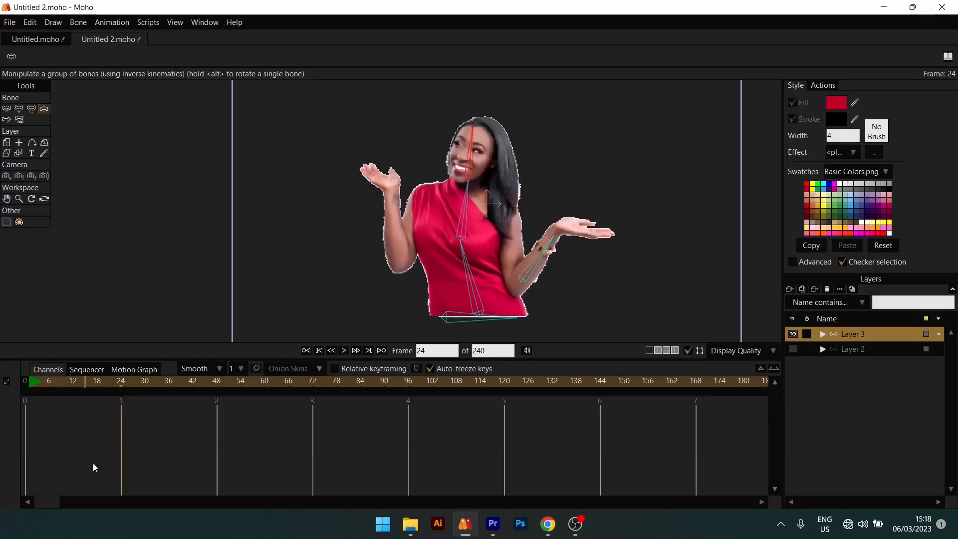
- Return to frame 0 and delete the forearm bone on the bracelet arm
{"action": "left_click_drag", "start_coordinate": [38, 382], "coordinate": [26, 379]}
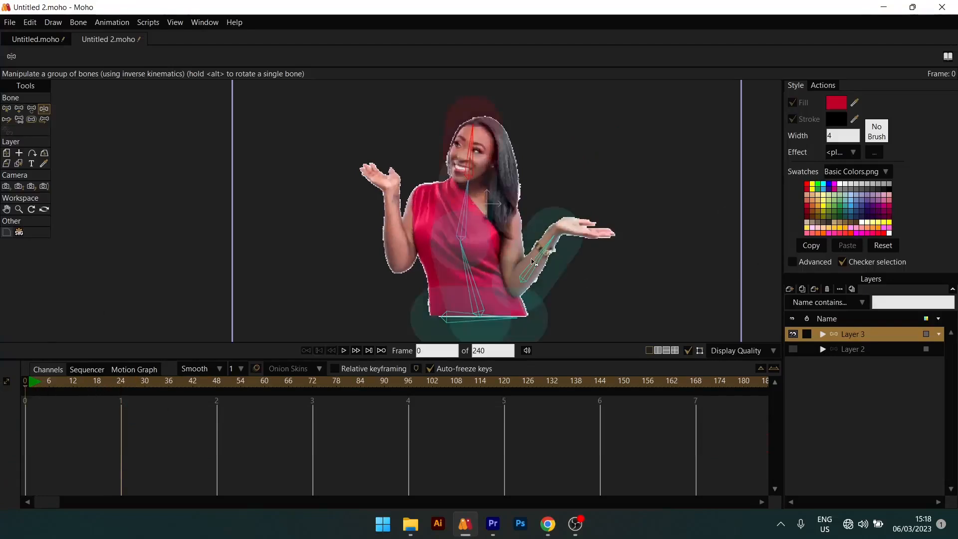
{"action": "left_click", "coordinate": [544, 268]}
{"action": "left_click", "coordinate": [7, 108]}
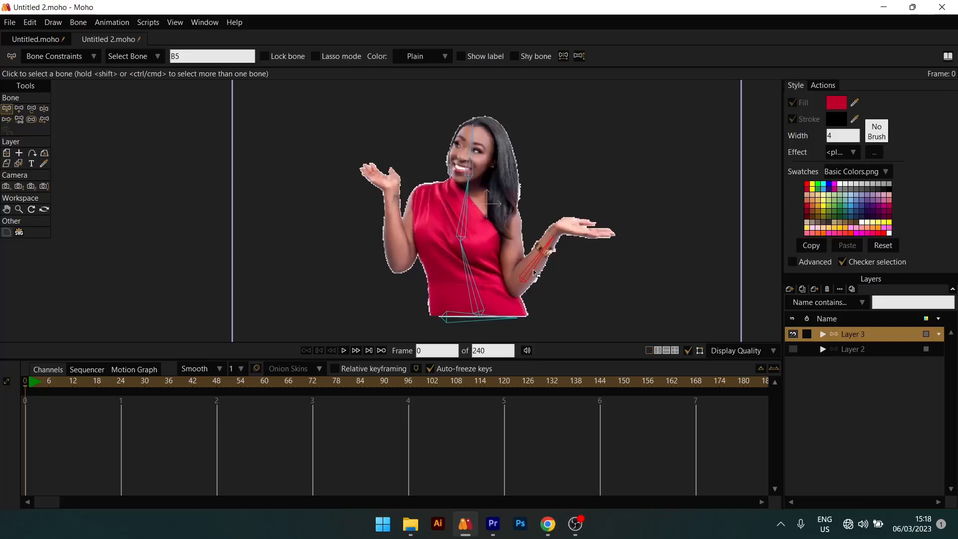
{"action": "key", "text": "Delete"}
- Draw an upper-arm bone and a forearm bone on the bracelet arm as children of the chest bone
{"action": "scroll", "coordinate": [450, 213], "scroll_direction": "up", "scroll_amount": 2}
{"action": "left_click_drag", "start_coordinate": [450, 213], "coordinate": [447, 182]}
{"action": "scroll", "coordinate": [432, 220], "scroll_direction": "down", "scroll_amount": 2}
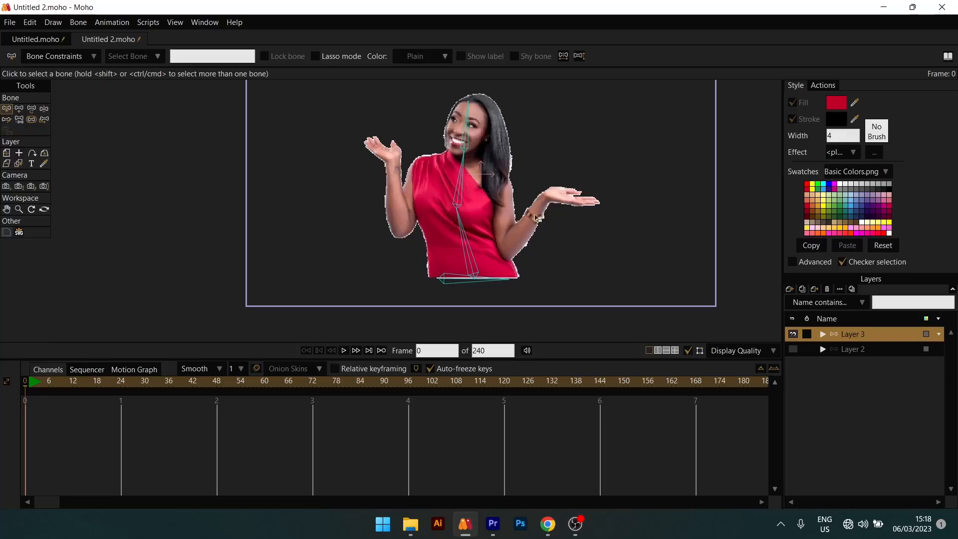
{"action": "scroll", "coordinate": [539, 211], "scroll_direction": "up", "scroll_amount": 2}
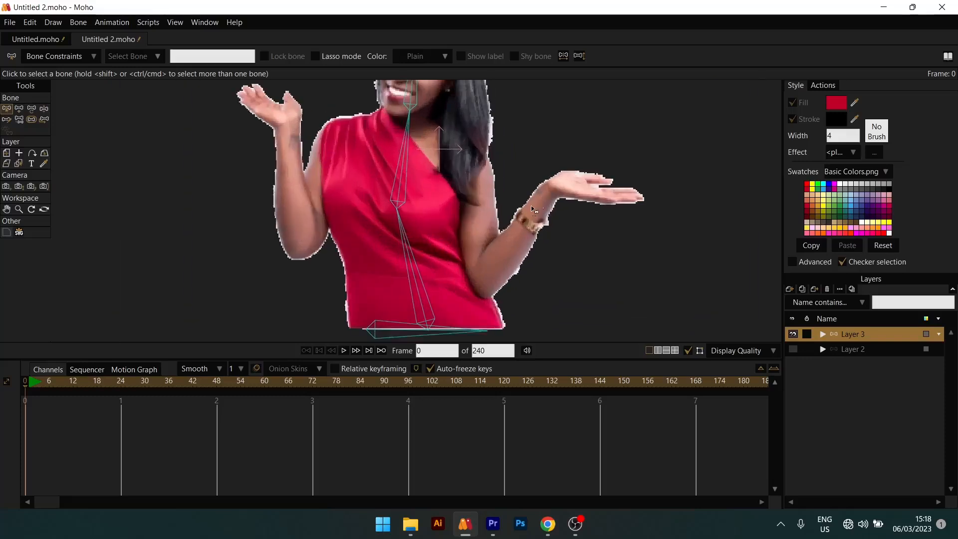
{"action": "left_click_drag", "start_coordinate": [531, 206], "coordinate": [551, 222]}
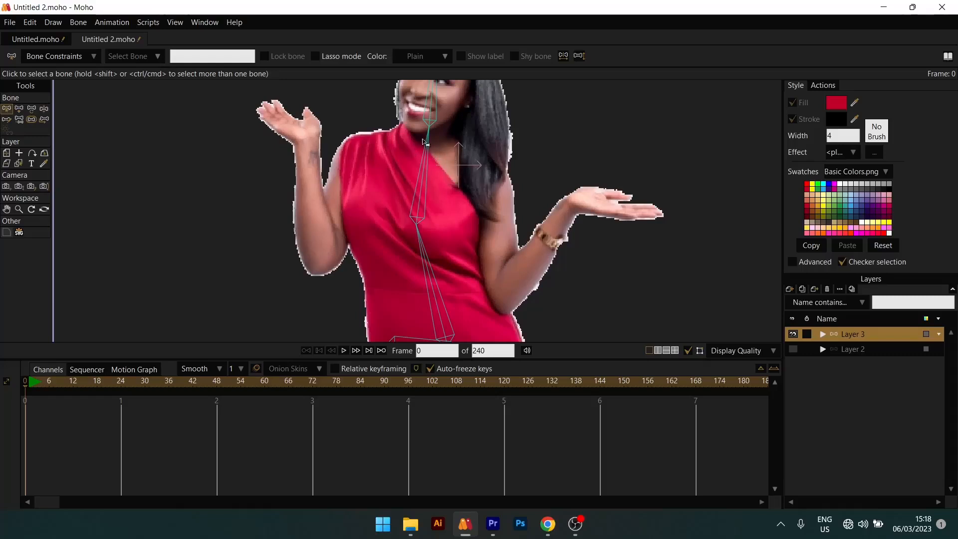
{"action": "scroll", "coordinate": [430, 207], "scroll_direction": "down", "scroll_amount": 4}
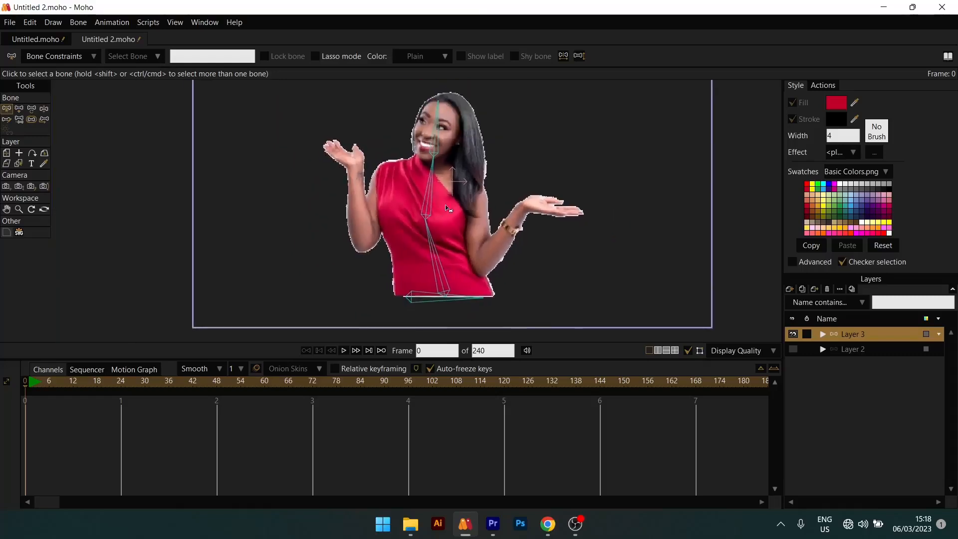
{"action": "left_click", "coordinate": [22, 110]}
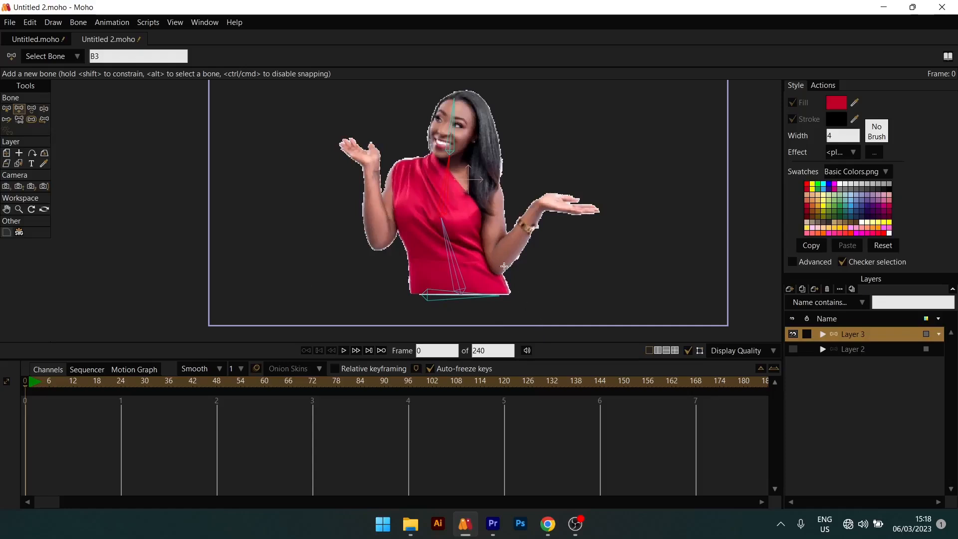
{"action": "left_click_drag", "start_coordinate": [499, 260], "coordinate": [536, 204]}
{"action": "key", "text": "ctrl+z"}
{"action": "left_click_drag", "start_coordinate": [494, 197], "coordinate": [542, 201]}
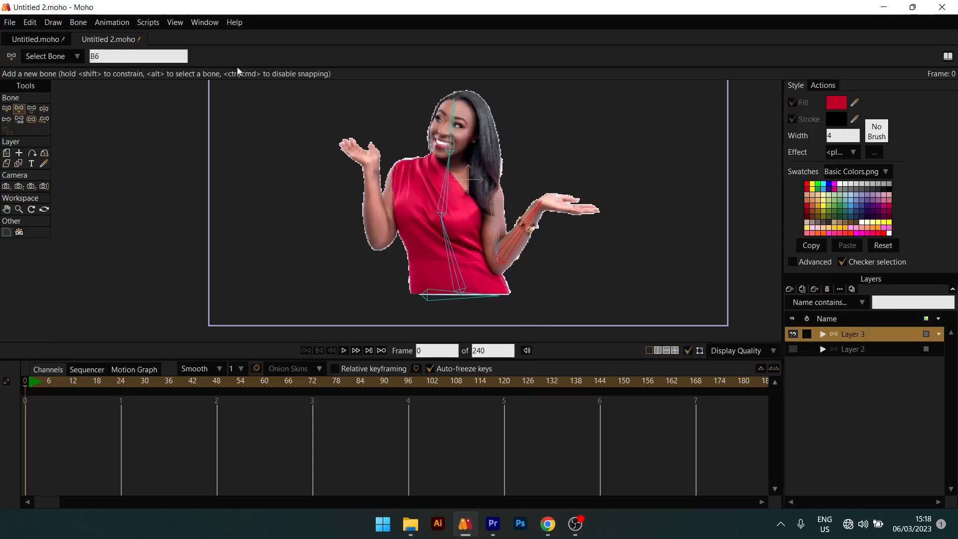
- Check with Reparent Bone how the bracelet arm's bones are linked to the chest bone
{"action": "left_click", "coordinate": [19, 119]}
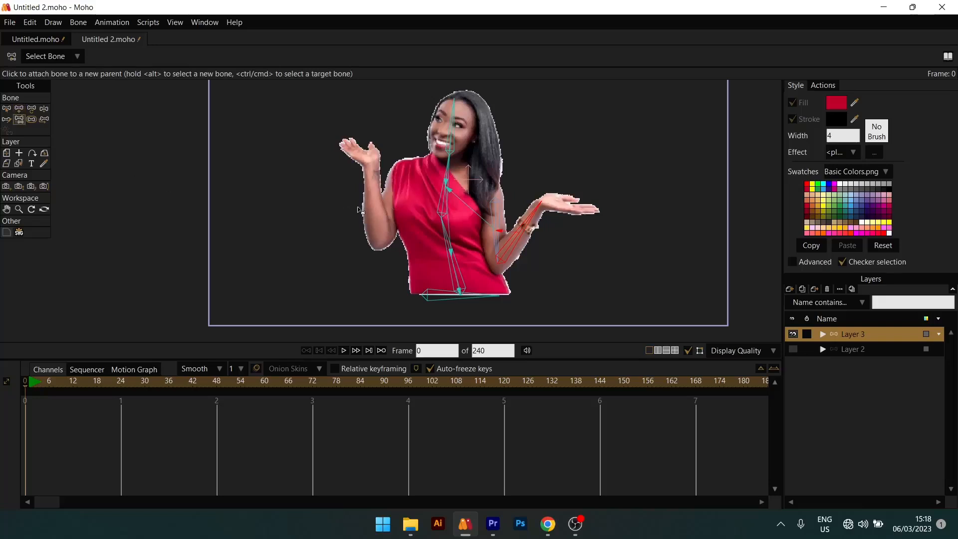
{"action": "scroll", "coordinate": [437, 185], "scroll_direction": "up", "scroll_amount": 3}
{"action": "scroll", "coordinate": [548, 251], "scroll_direction": "up", "scroll_amount": 3}
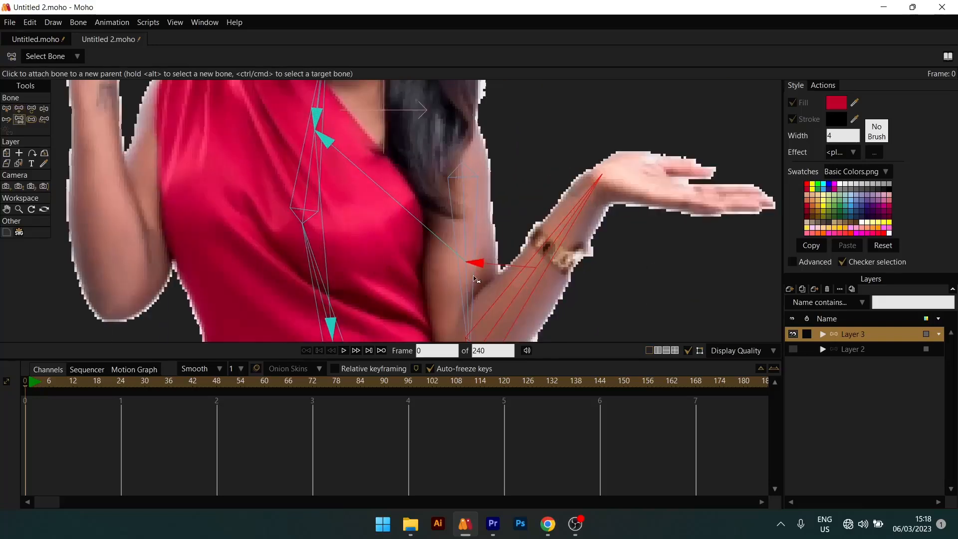
{"action": "left_click_drag", "start_coordinate": [467, 152], "coordinate": [477, 212]}
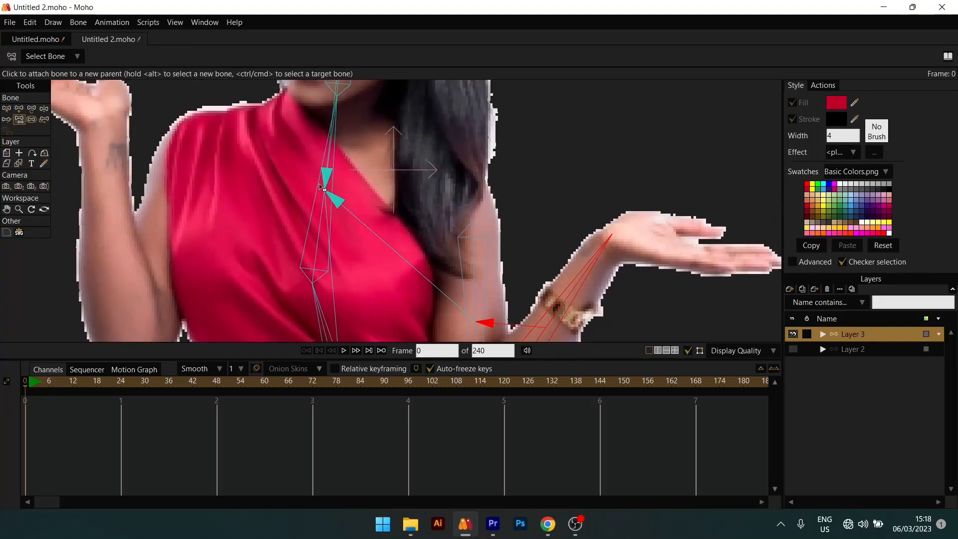
{"action": "scroll", "coordinate": [367, 224], "scroll_direction": "down", "scroll_amount": 5}
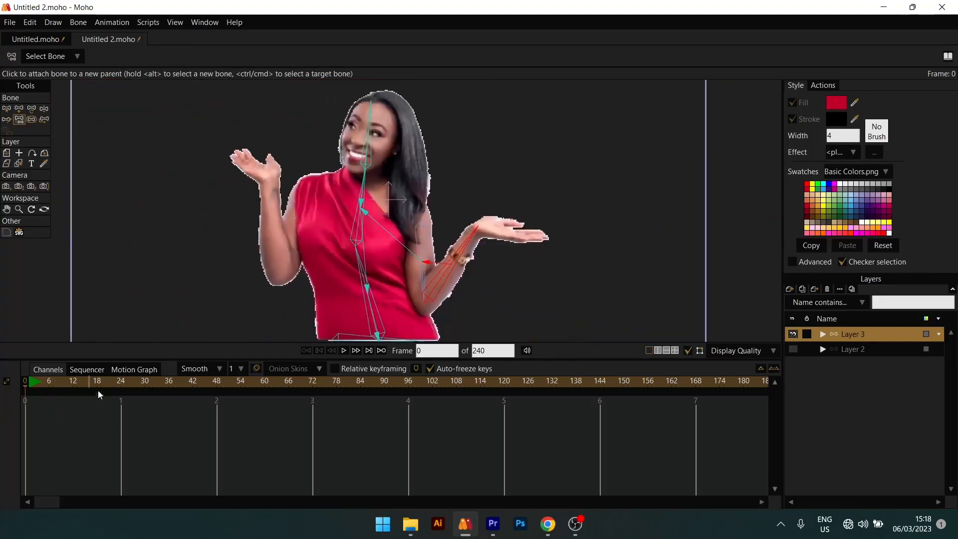
- Draw an upper-arm bone and a forearm bone on the raised arm without the bracelet, parented to the chest bone
{"action": "left_click", "coordinate": [6, 108]}
{"action": "left_click", "coordinate": [358, 223]}
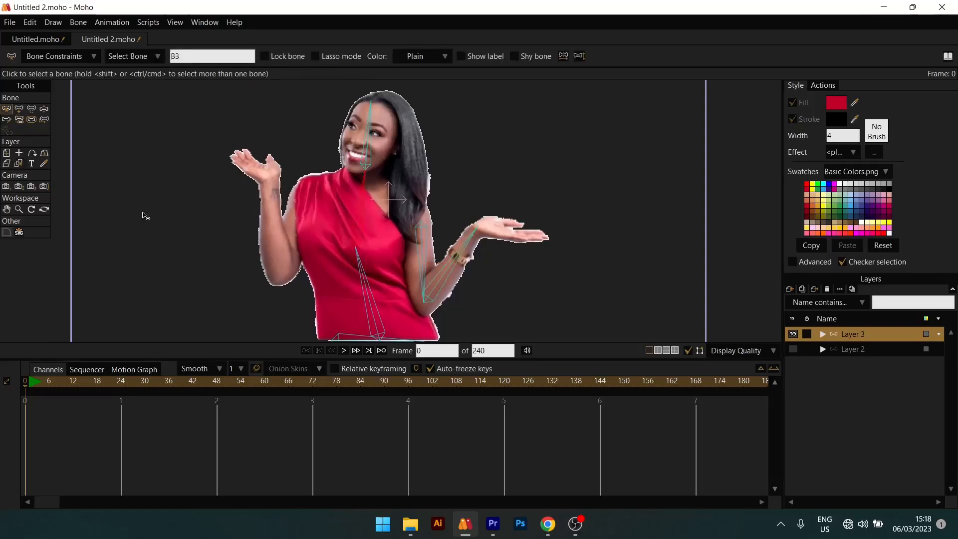
{"action": "left_click", "coordinate": [20, 109]}
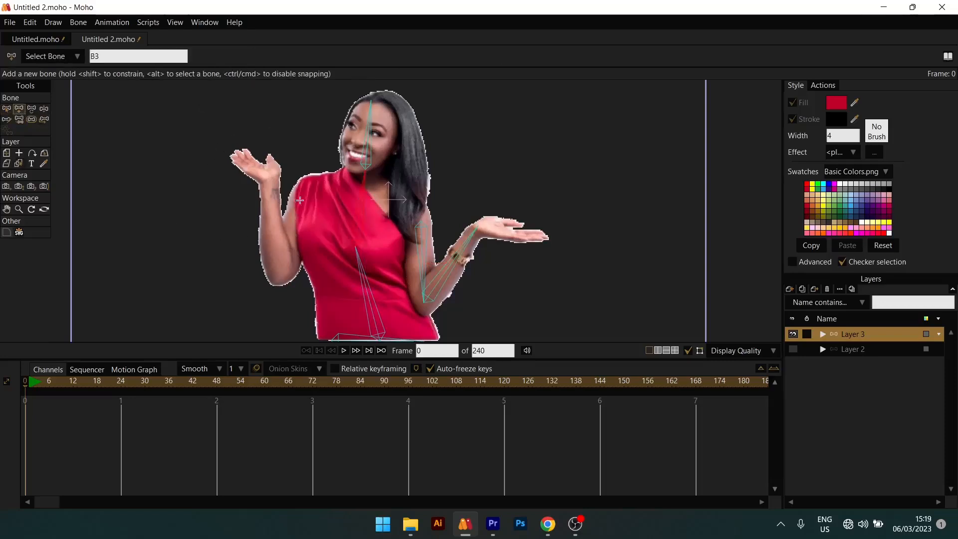
{"action": "left_click_drag", "start_coordinate": [299, 200], "coordinate": [273, 219]}
{"action": "key", "text": "ctrl+z"}
{"action": "left_click_drag", "start_coordinate": [279, 265], "coordinate": [270, 181]}
{"action": "scroll", "coordinate": [307, 180], "scroll_direction": "down", "scroll_amount": 4}
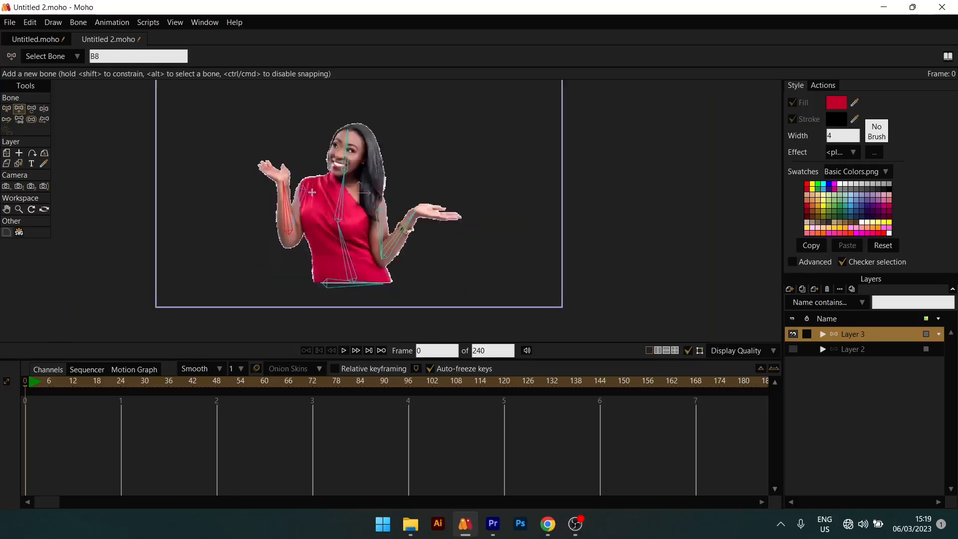
{"action": "left_click_drag", "start_coordinate": [319, 210], "coordinate": [371, 200]}
{"action": "scroll", "coordinate": [380, 205], "scroll_direction": "up", "scroll_amount": 5}
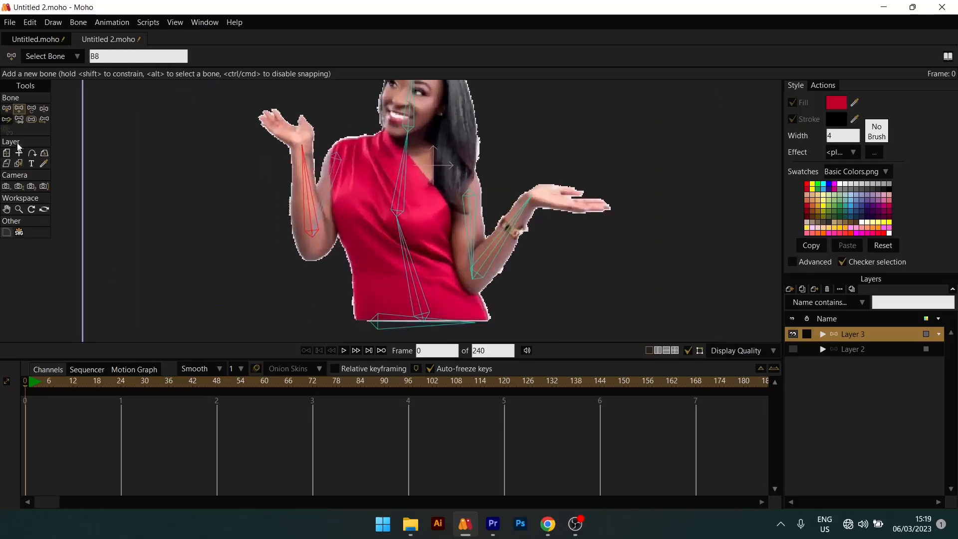
- Test the rig at frame 24 by moving the chest and both forearms with Manipulate Bones, and delete the resulting keyframes
{"action": "left_click", "coordinate": [6, 108]}
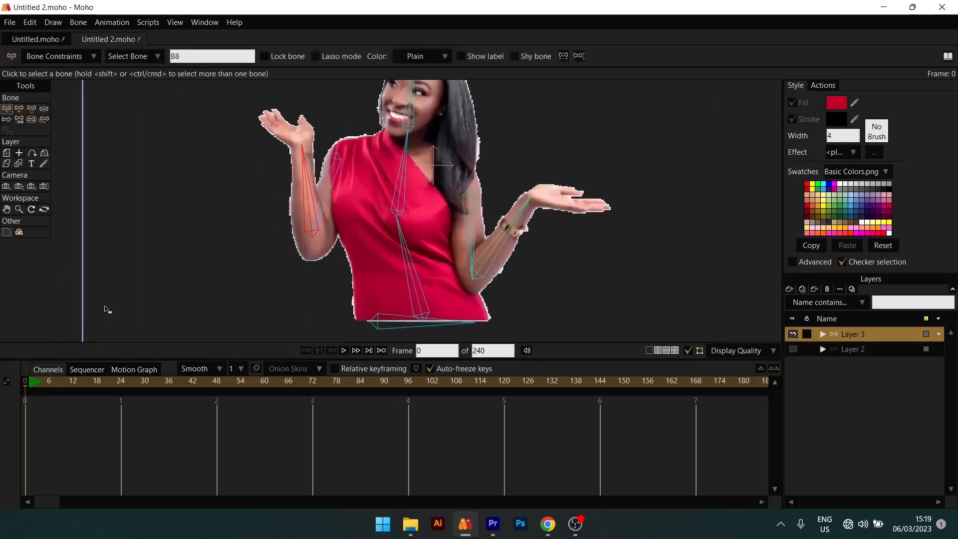
{"action": "left_click", "coordinate": [121, 386]}
{"action": "scroll", "coordinate": [203, 246], "scroll_direction": "down", "scroll_amount": 4}
{"action": "left_click_drag", "start_coordinate": [465, 215], "coordinate": [513, 139]}
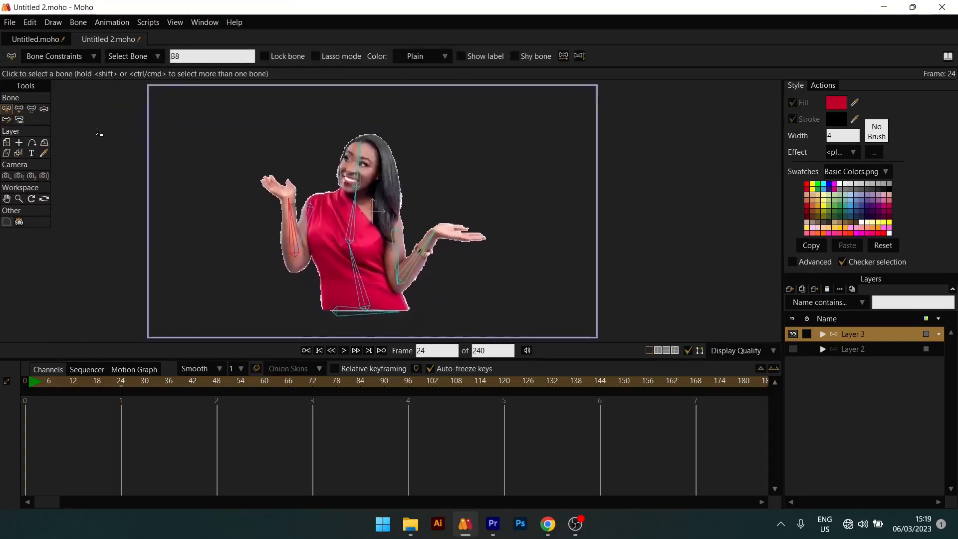
{"action": "left_click", "coordinate": [33, 109]}
{"action": "left_click", "coordinate": [43, 110]}
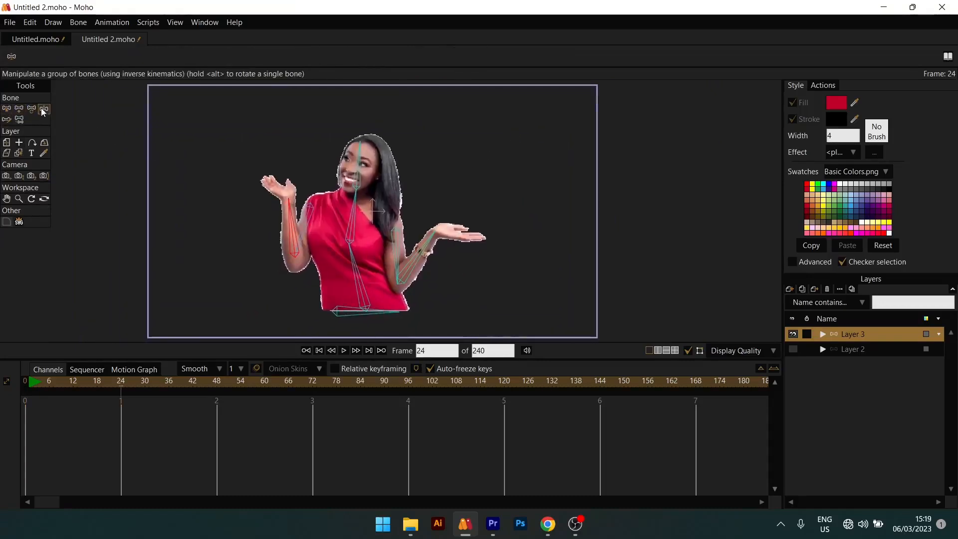
{"action": "left_click_drag", "start_coordinate": [361, 203], "coordinate": [372, 175]}
{"action": "mouse_move", "coordinate": [298, 195]}
{"action": "left_mouse_down"}
{"action": "mouse_move", "coordinate": [267, 196]}
{"action": "mouse_move", "coordinate": [289, 200]}
{"action": "left_mouse_up"}
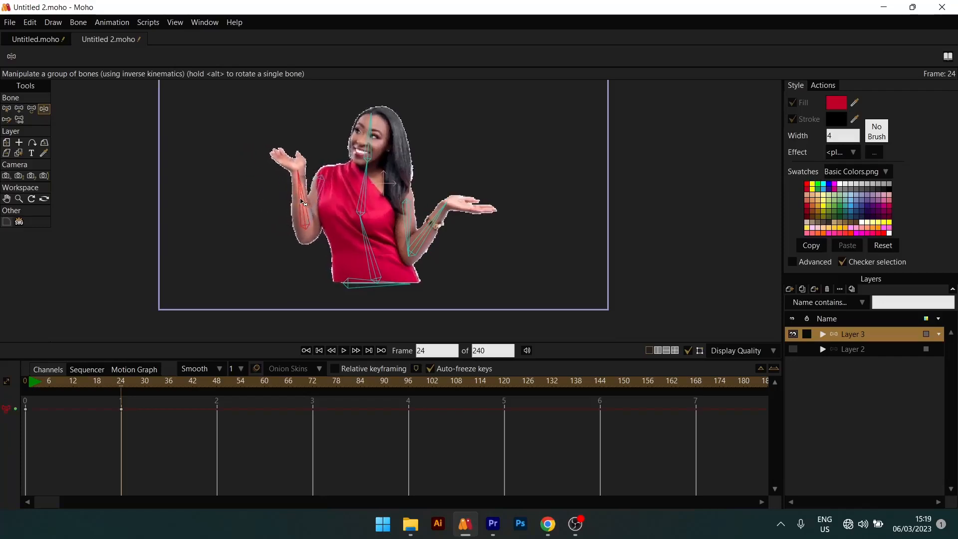
{"action": "mouse_move", "coordinate": [300, 202]}
{"action": "left_mouse_down"}
{"action": "mouse_move", "coordinate": [277, 198]}
{"action": "mouse_move", "coordinate": [288, 199]}
{"action": "left_mouse_up"}
{"action": "mouse_move", "coordinate": [429, 228]}
{"action": "left_mouse_down"}
{"action": "mouse_move", "coordinate": [458, 228]}
{"action": "mouse_move", "coordinate": [428, 229]}
{"action": "left_mouse_up"}
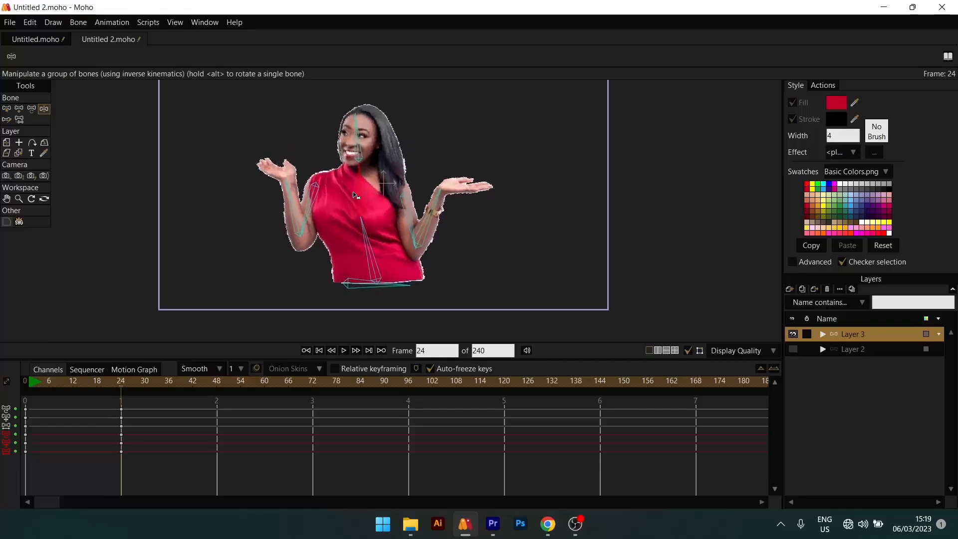
{"action": "left_click_drag", "start_coordinate": [367, 193], "coordinate": [497, 188]}
{"action": "left_click_drag", "start_coordinate": [145, 406], "coordinate": [96, 465]}
{"action": "key", "text": "Delete"}
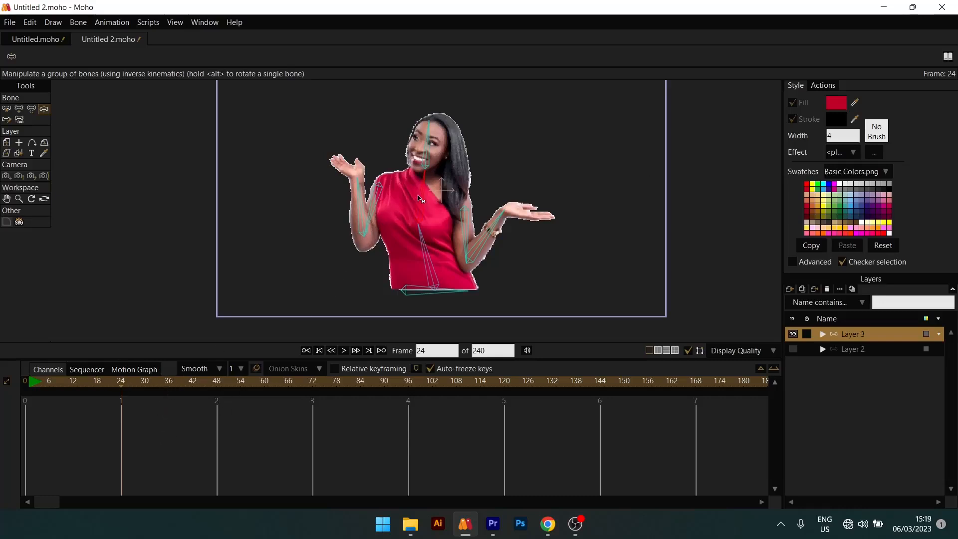
- Pose the woman at frame 24 with her chest leaning toward the bracelet arm, and adjust both forearms
{"action": "left_click_drag", "start_coordinate": [419, 199], "coordinate": [463, 197]}
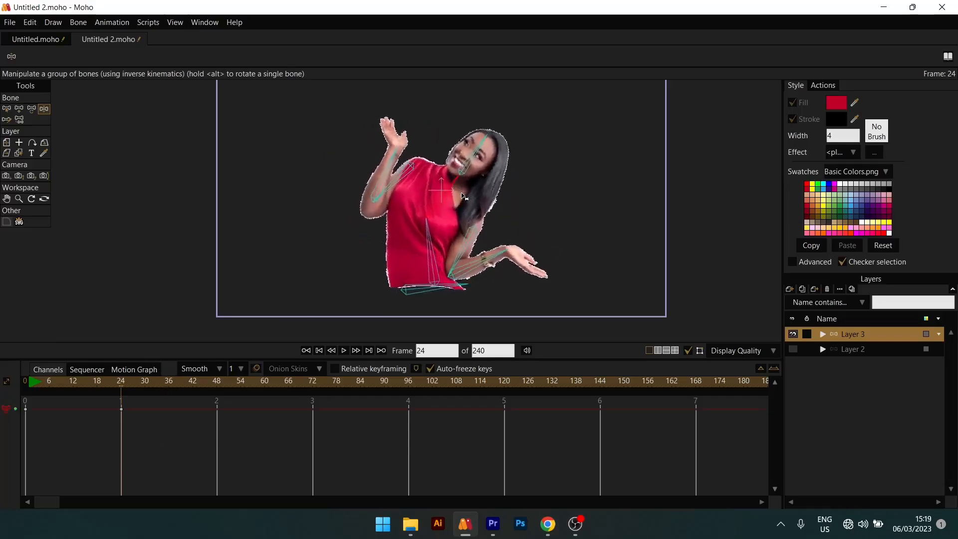
{"action": "left_click_drag", "start_coordinate": [498, 264], "coordinate": [520, 258]}
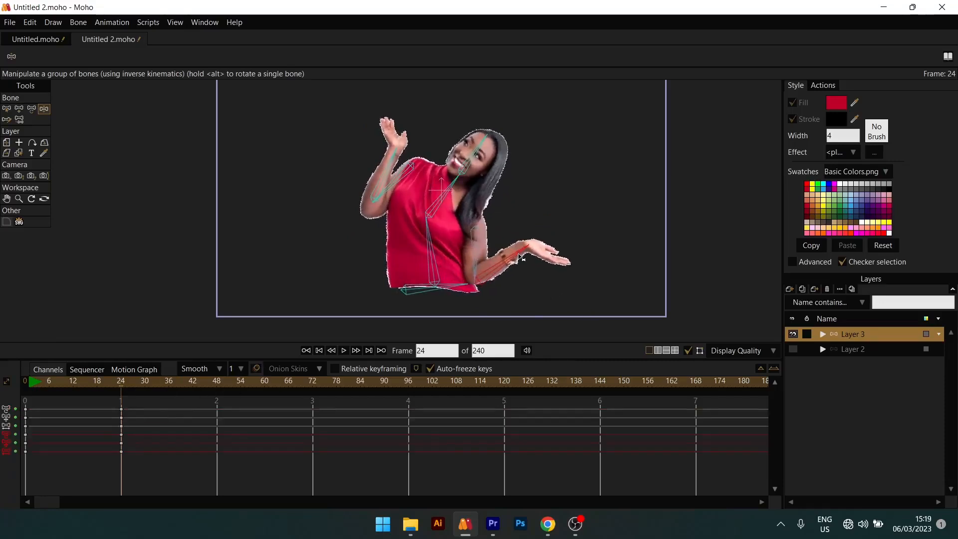
{"action": "left_click_drag", "start_coordinate": [368, 172], "coordinate": [363, 174]}
- Pose the woman at frame 48 with her torso upright, the bracelet arm drawn in and the other forearm swung outward
{"action": "left_click_drag", "start_coordinate": [153, 385], "coordinate": [217, 386]}
{"action": "left_click_drag", "start_coordinate": [445, 191], "coordinate": [410, 187]}
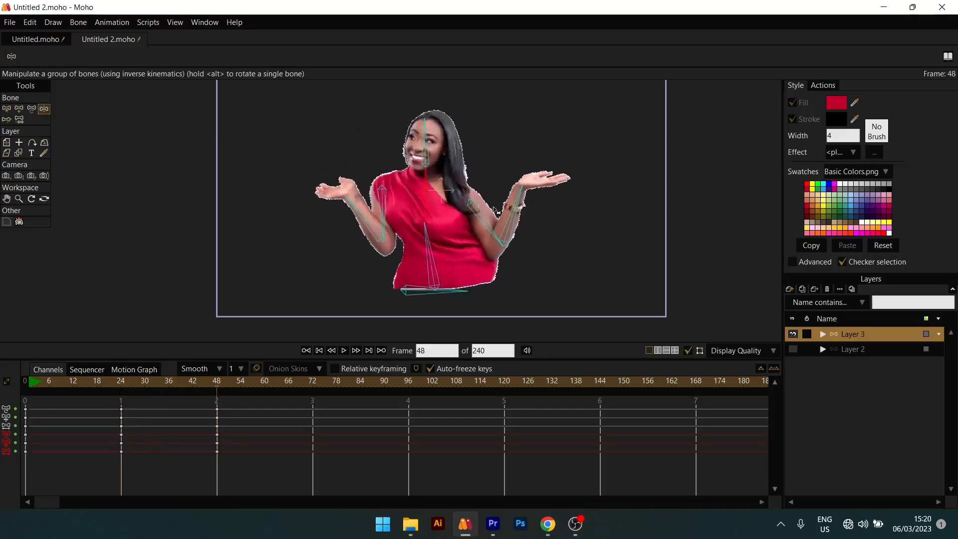
{"action": "left_click_drag", "start_coordinate": [518, 213], "coordinate": [489, 211]}
{"action": "key", "text": "b"}
{"action": "left_click_drag", "start_coordinate": [568, 149], "coordinate": [473, 242]}
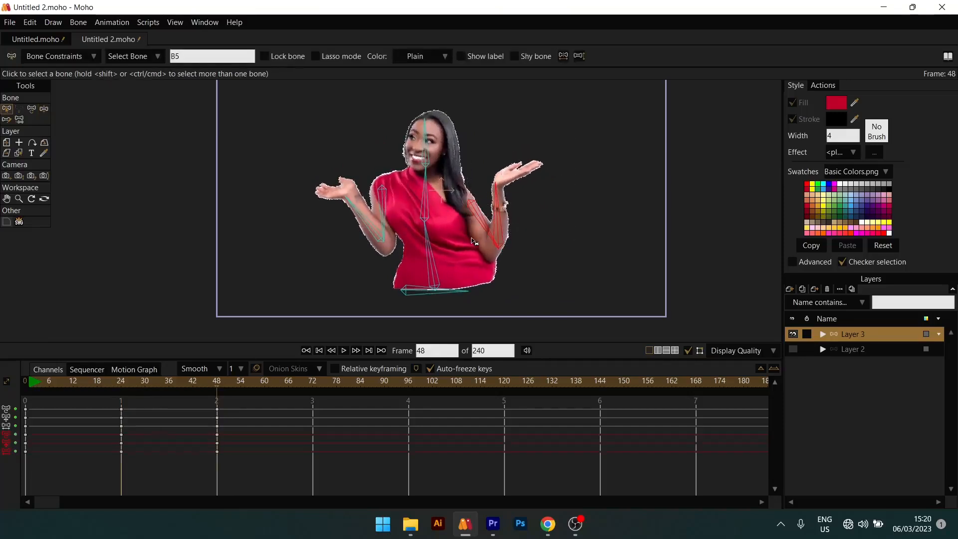
{"action": "key", "text": "ctrl+z"}
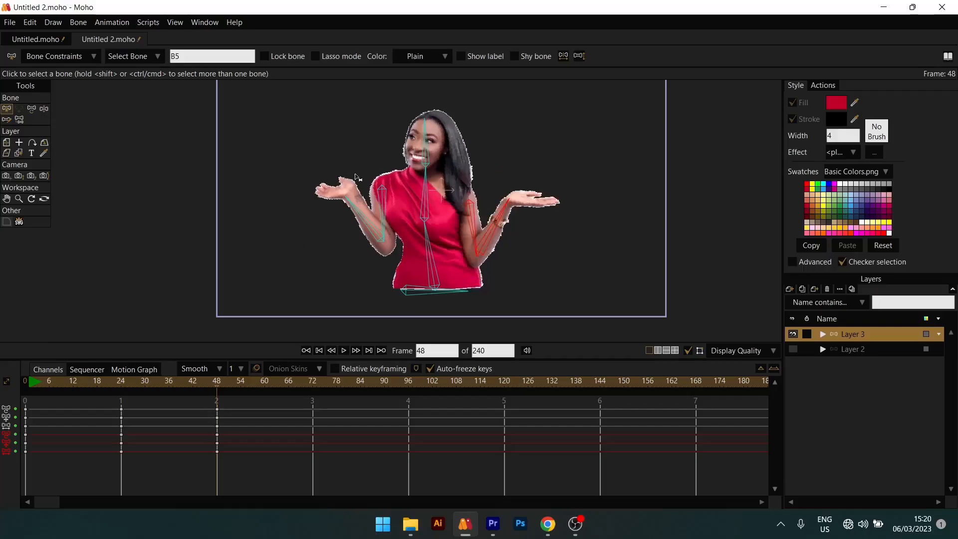
{"action": "left_click", "coordinate": [366, 222]}
{"action": "key", "text": "z"}
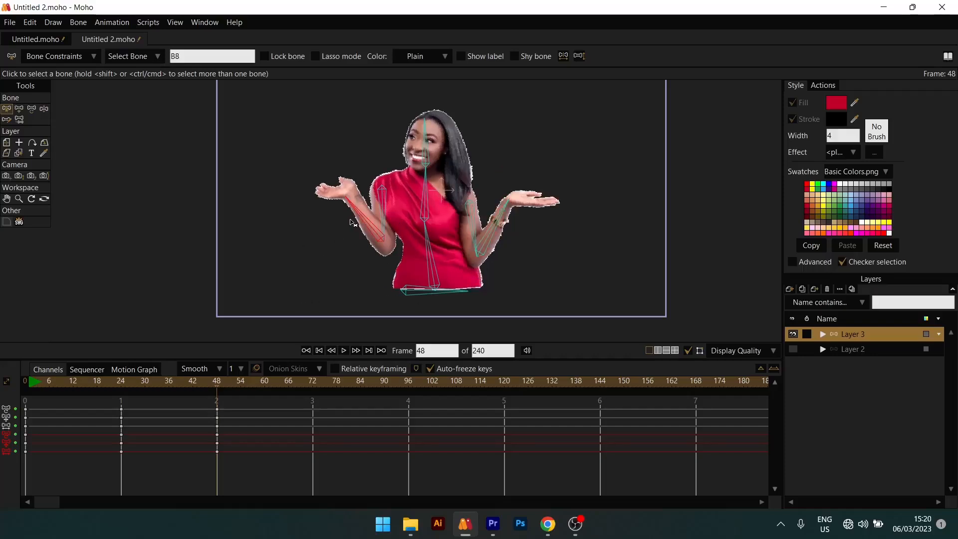
{"action": "left_click_drag", "start_coordinate": [366, 222], "coordinate": [345, 221]}
- Play back the animation from the start several times to review the motion, and return to frame 48
{"action": "left_click_drag", "start_coordinate": [213, 377], "coordinate": [89, 387]}
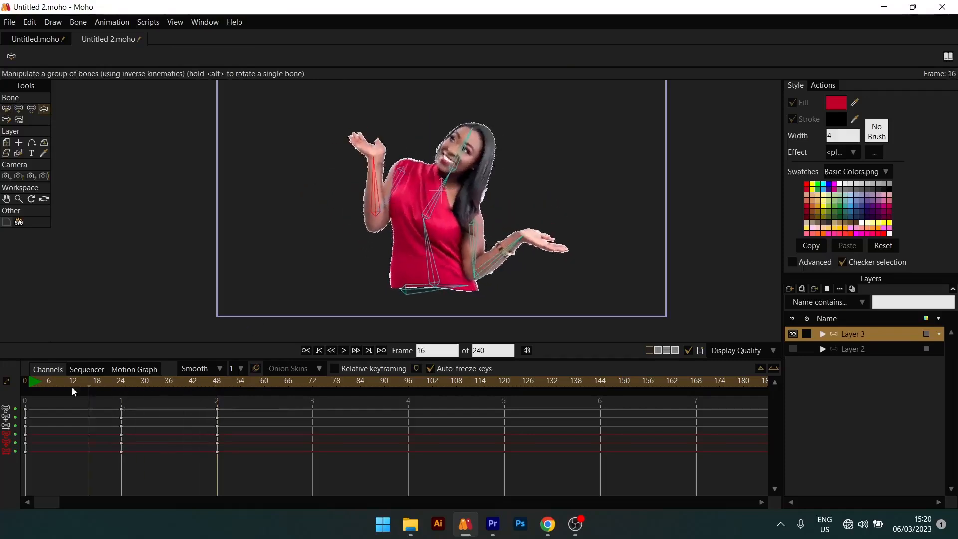
{"action": "key", "text": "space"}
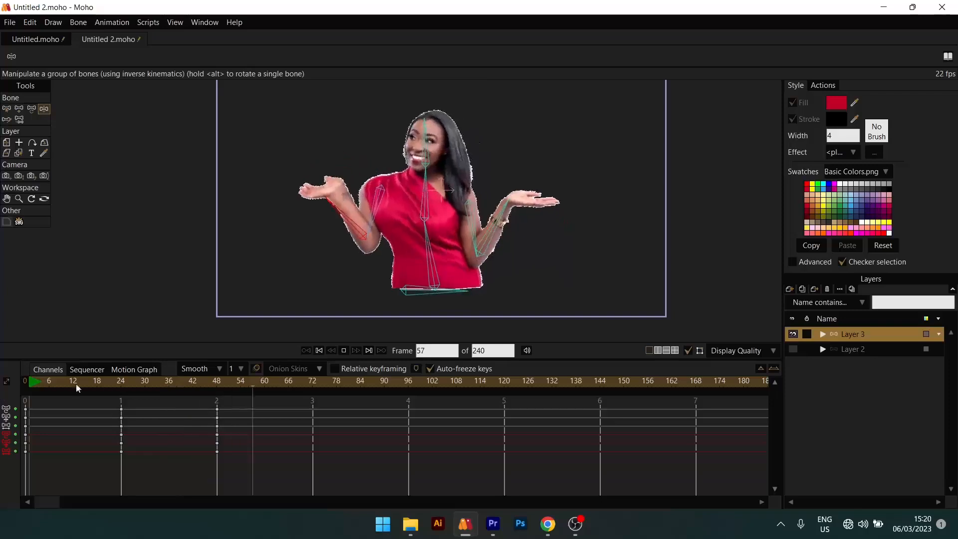
{"action": "key", "text": "space"}
{"action": "left_click", "coordinate": [20, 390]}
{"action": "key", "text": "space"}
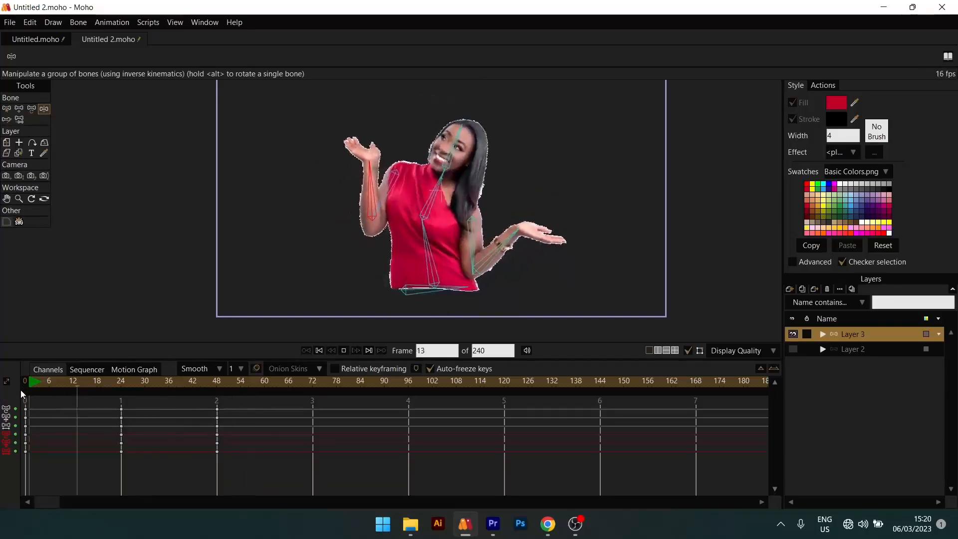
{"action": "key", "text": "space"}
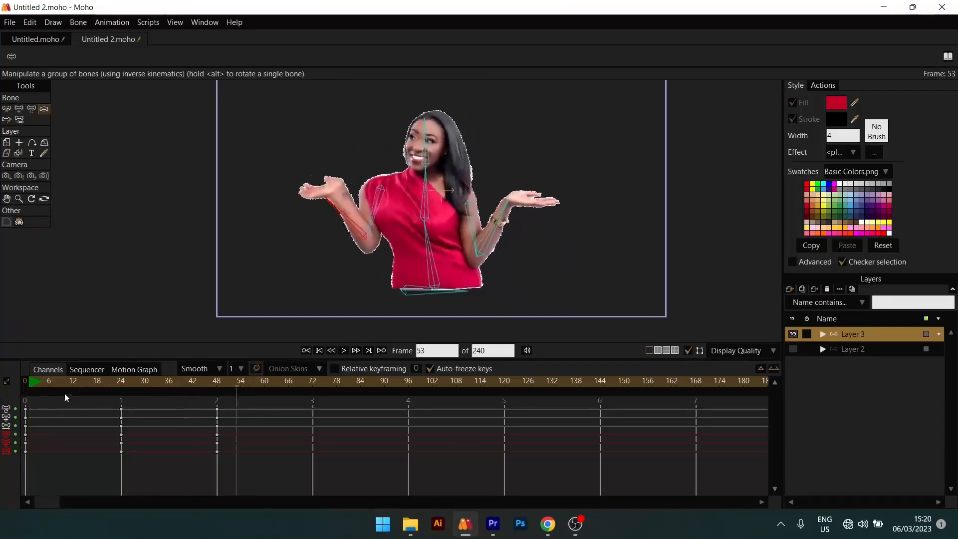
{"action": "key", "text": "space"}
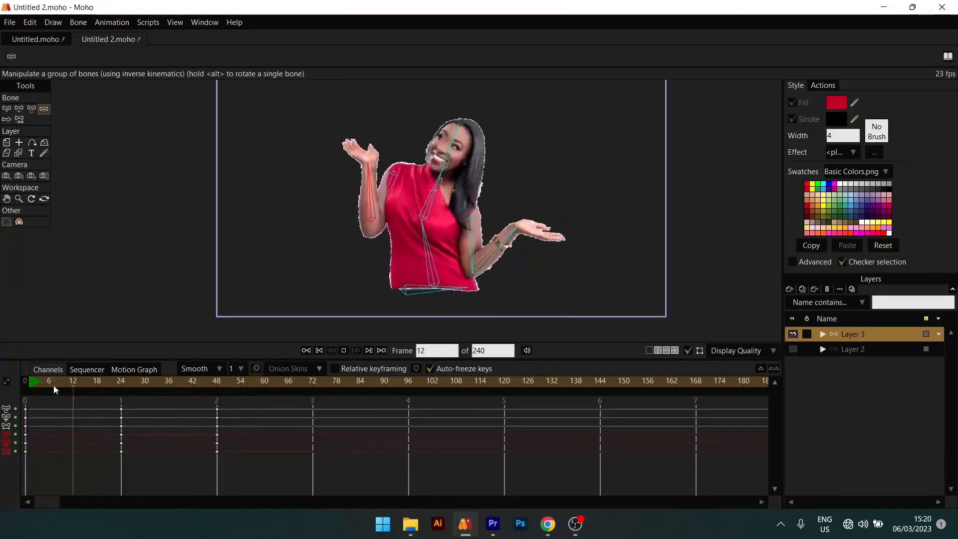
{"action": "key", "text": "space"}
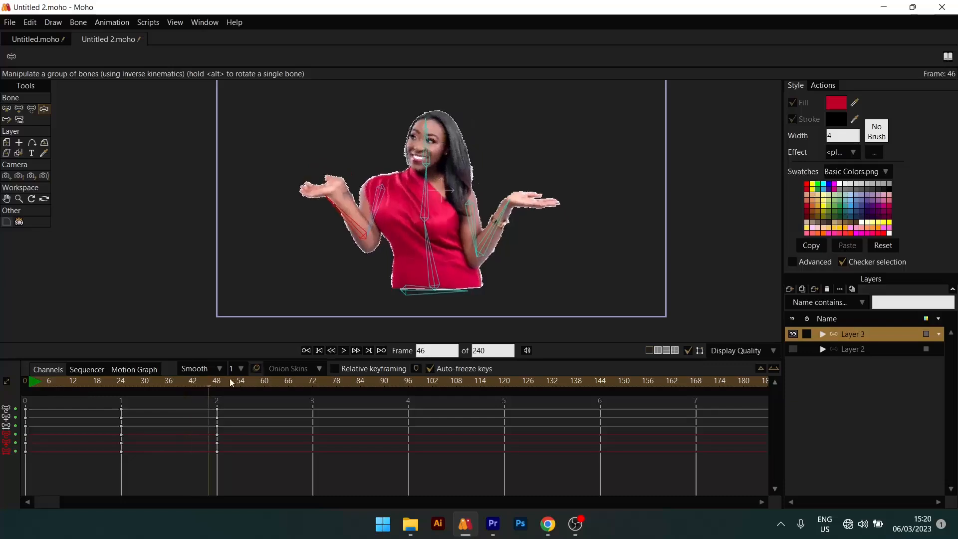
{"action": "left_click", "coordinate": [216, 383]}
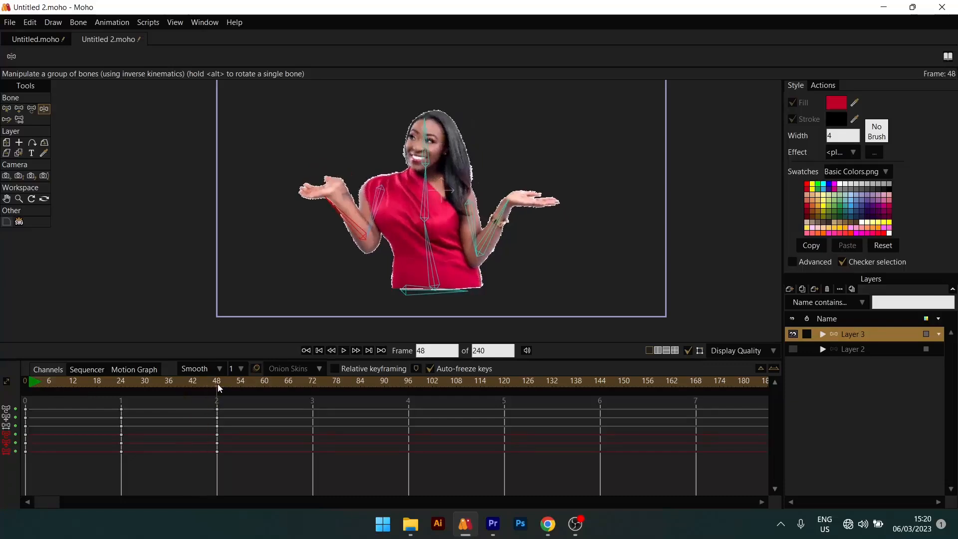